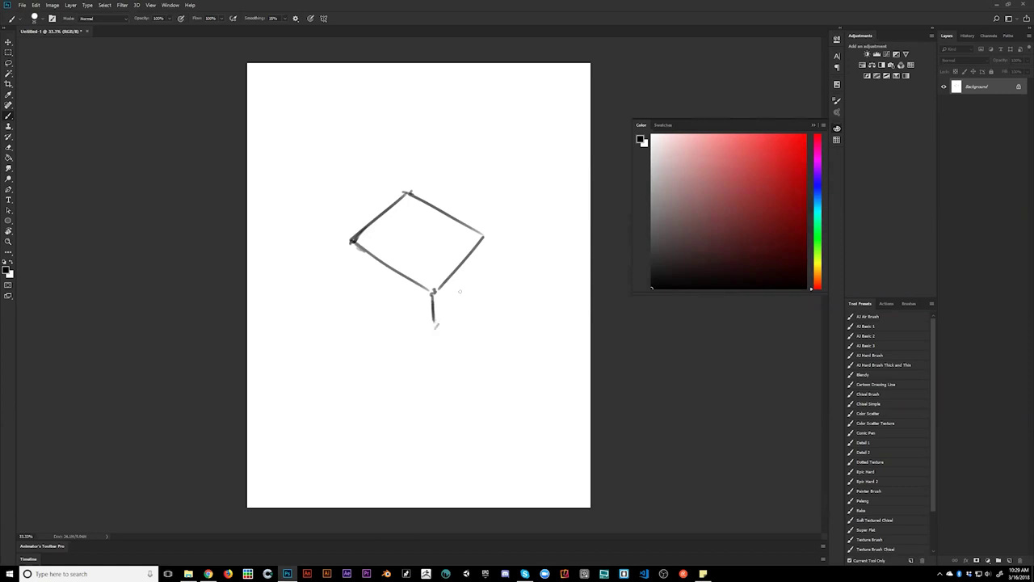
Step: Complete the box's lower and side edges and sketch a rounded, hand-like outline over its near upper corner
drag(436, 325, 480, 267)
mouse_move(353, 241)
mouse_down()
mouse_move(363, 277)
mouse_move(425, 319)
mouse_up()
drag(373, 285, 437, 327)
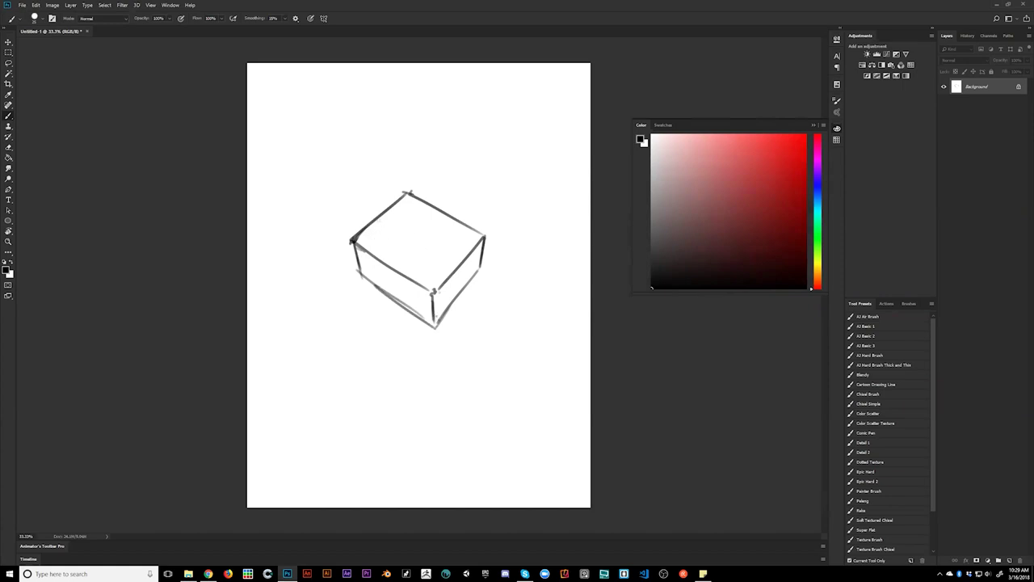
drag(352, 239, 373, 209)
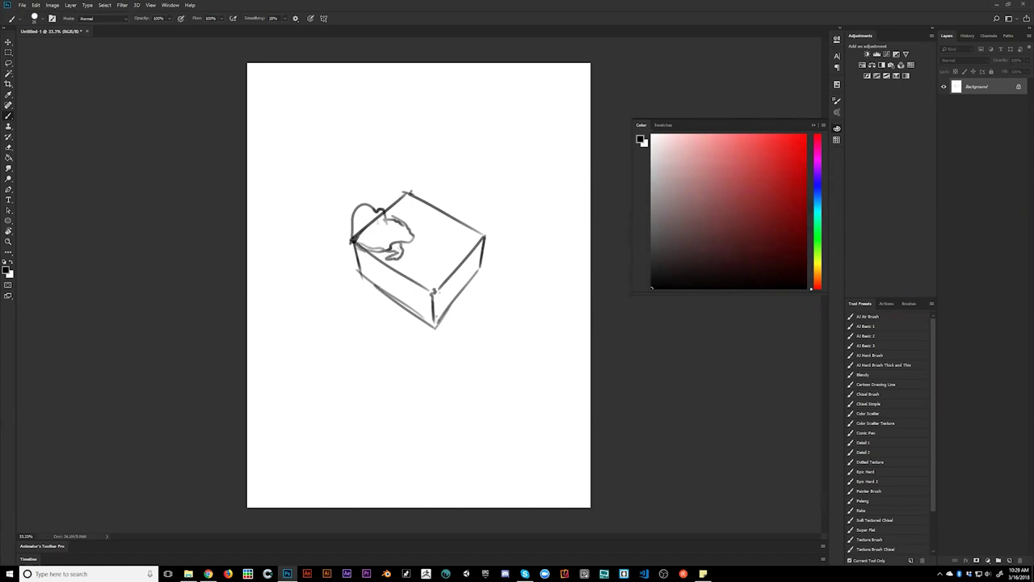
drag(387, 220, 410, 239)
Step: Try sketching guide marks across the box's top face, and undo them
mouse_move(438, 240)
mouse_down()
mouse_move(402, 265)
mouse_move(441, 225)
mouse_up()
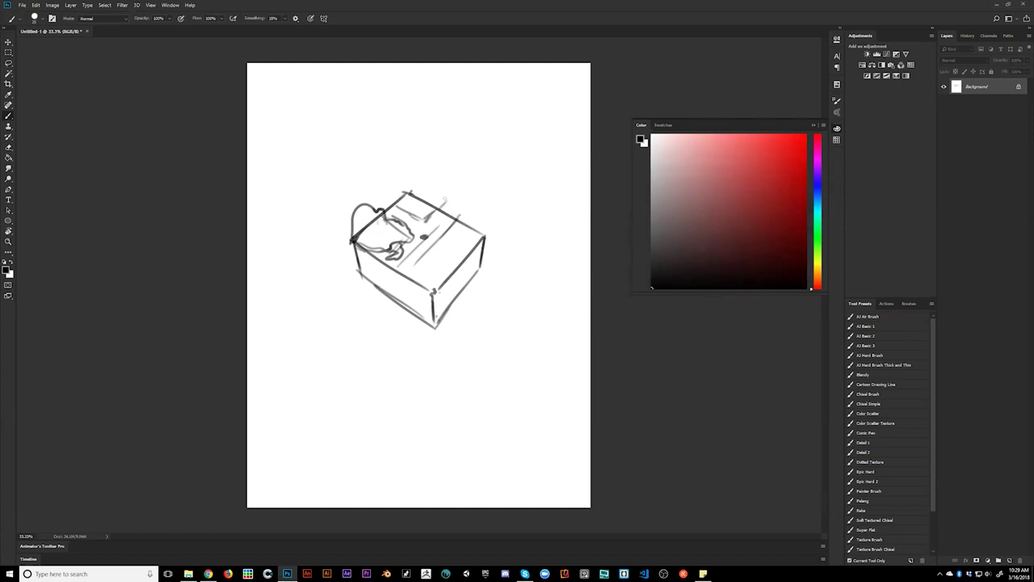
key(ctrl+alt+z)
key(ctrl+alt+z)
key(ctrl+alt+z)
key(ctrl+alt+z)
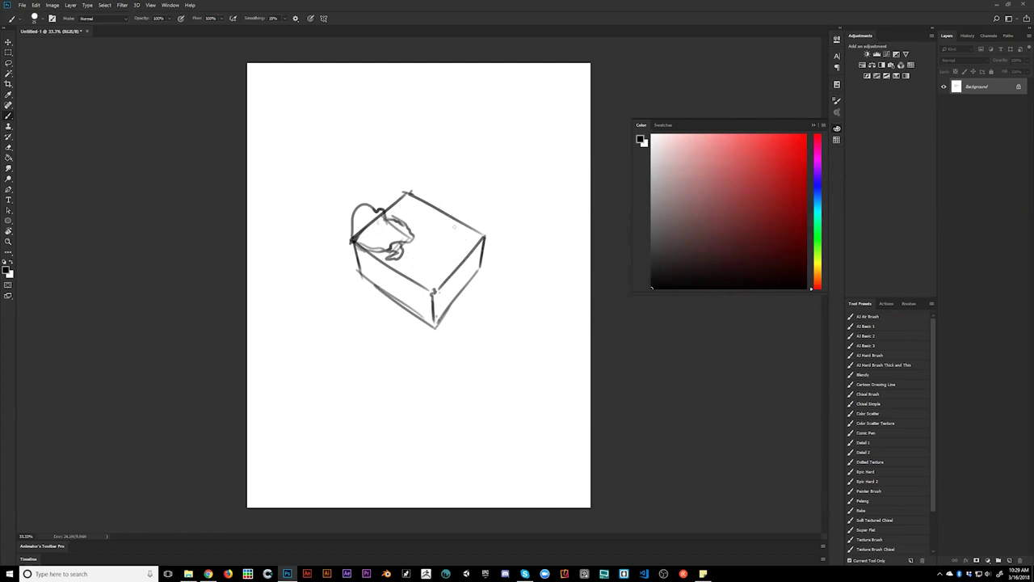
Step: Paint over the entire box sketch in white with a much larger brush to clear the canvas
key(bracketright)
key(bracketright)
key(bracketright)
key(bracketright)
key(bracketright)
key(bracketright)
key(bracketright)
key(bracketright)
key(bracketright)
key(bracketright)
key(bracketright)
key(bracketright)
alt+click(493, 177)
mouse_move(449, 168)
mouse_down()
mouse_move(337, 294)
mouse_move(508, 250)
mouse_up()
key(x)
alt+click(472, 172)
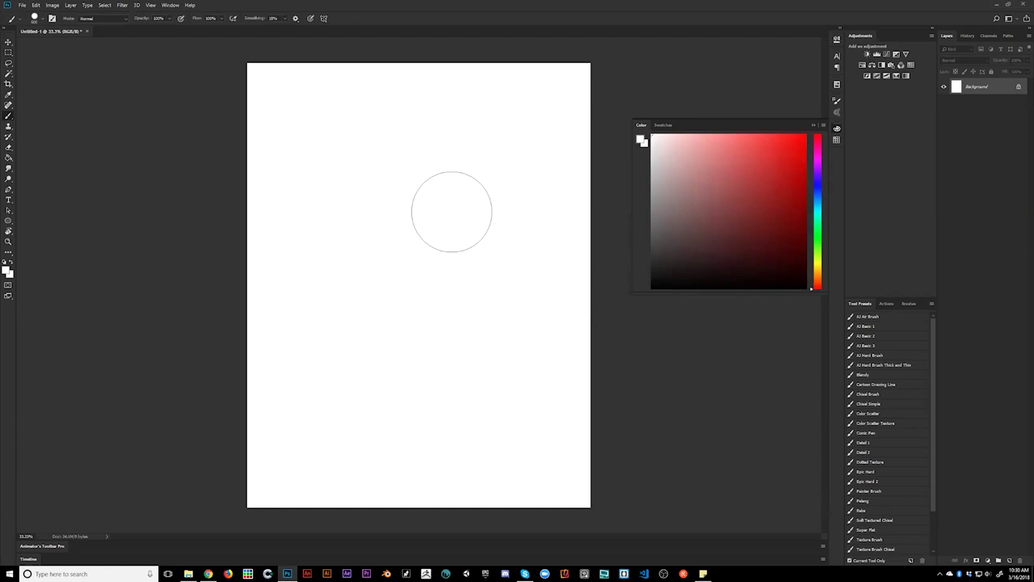
Step: With a smaller black brush, sketch an oval mass and a tapering body form near the top of the page
key(d)
key(bracketleft)
key(bracketleft)
key(bracketleft)
key(bracketleft)
key(bracketleft)
key(bracketleft)
key(bracketleft)
mouse_move(455, 122)
mouse_down()
mouse_move(383, 160)
mouse_move(401, 180)
mouse_move(435, 178)
mouse_move(445, 136)
mouse_move(387, 152)
mouse_move(407, 190)
mouse_move(423, 171)
mouse_move(389, 173)
mouse_move(418, 227)
mouse_up()
mouse_move(420, 130)
mouse_down()
mouse_move(443, 117)
mouse_move(315, 142)
mouse_up()
mouse_move(450, 120)
mouse_down()
mouse_move(328, 129)
mouse_move(300, 144)
mouse_move(304, 166)
mouse_move(370, 207)
mouse_move(418, 217)
mouse_move(405, 196)
mouse_move(493, 126)
mouse_move(426, 108)
mouse_up()
Step: Sketch the creature's large upper leg curving down from the body to a round joint, with a dark wedge behind it
mouse_move(525, 133)
mouse_down()
mouse_move(503, 115)
mouse_move(487, 270)
mouse_move(511, 385)
mouse_move(561, 272)
mouse_move(553, 370)
mouse_move(502, 357)
mouse_move(551, 361)
mouse_up()
drag(559, 342, 486, 273)
mouse_move(473, 120)
mouse_down()
mouse_move(441, 218)
mouse_move(505, 356)
mouse_up()
key(ctrl+z)
click(493, 112)
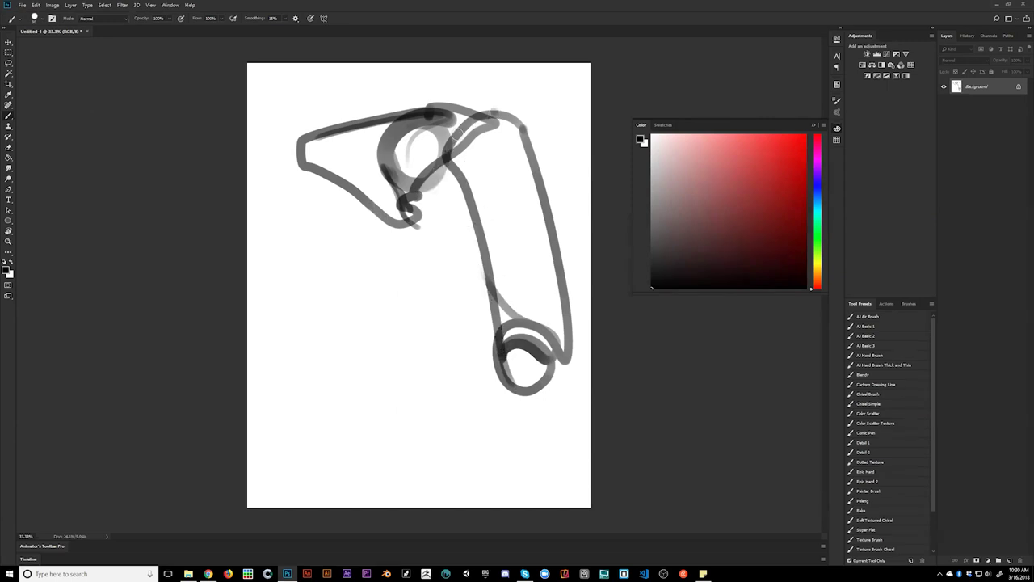
mouse_move(493, 112)
mouse_down()
mouse_move(451, 221)
mouse_move(515, 352)
mouse_move(546, 275)
mouse_move(517, 117)
mouse_up()
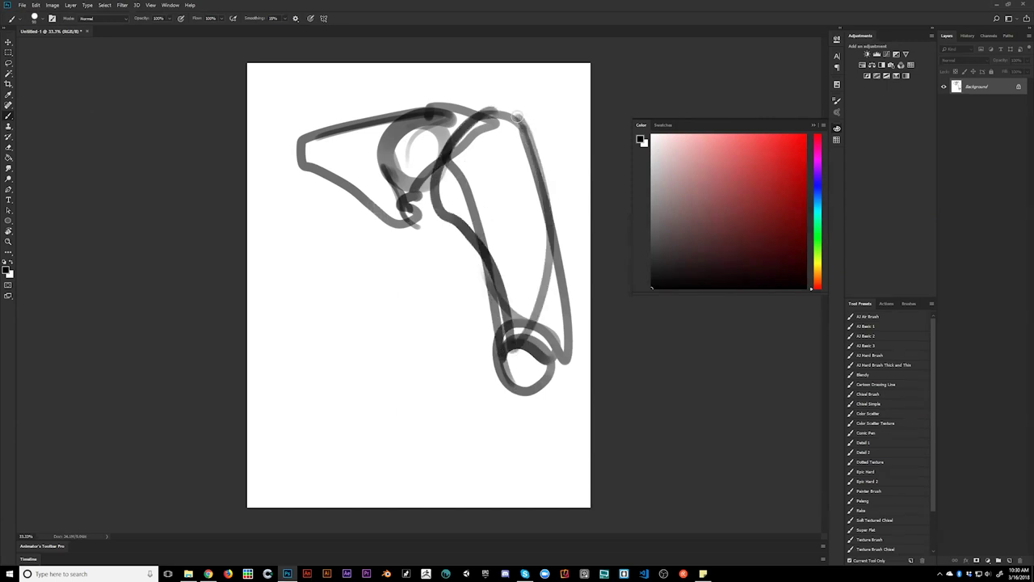
mouse_move(542, 329)
mouse_down()
mouse_move(545, 285)
mouse_move(554, 337)
mouse_move(554, 256)
mouse_move(565, 349)
mouse_move(552, 266)
mouse_move(541, 326)
mouse_move(562, 312)
mouse_move(561, 335)
mouse_move(486, 358)
mouse_move(485, 372)
mouse_move(472, 367)
mouse_move(450, 419)
mouse_move(371, 460)
mouse_move(378, 475)
mouse_move(480, 458)
mouse_move(551, 399)
mouse_move(559, 360)
mouse_up()
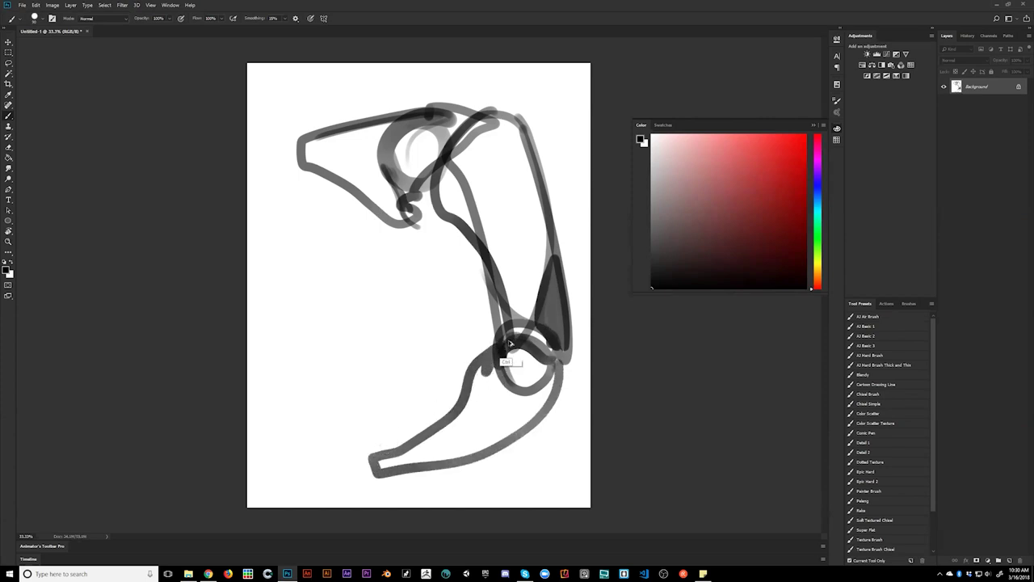
Step: Try a shorter curved lower leg below the round joint in place of the long one, and undo it
key(ctrl+z)
mouse_move(509, 331)
mouse_down()
mouse_move(415, 427)
mouse_move(453, 450)
mouse_move(547, 392)
mouse_move(517, 349)
mouse_up()
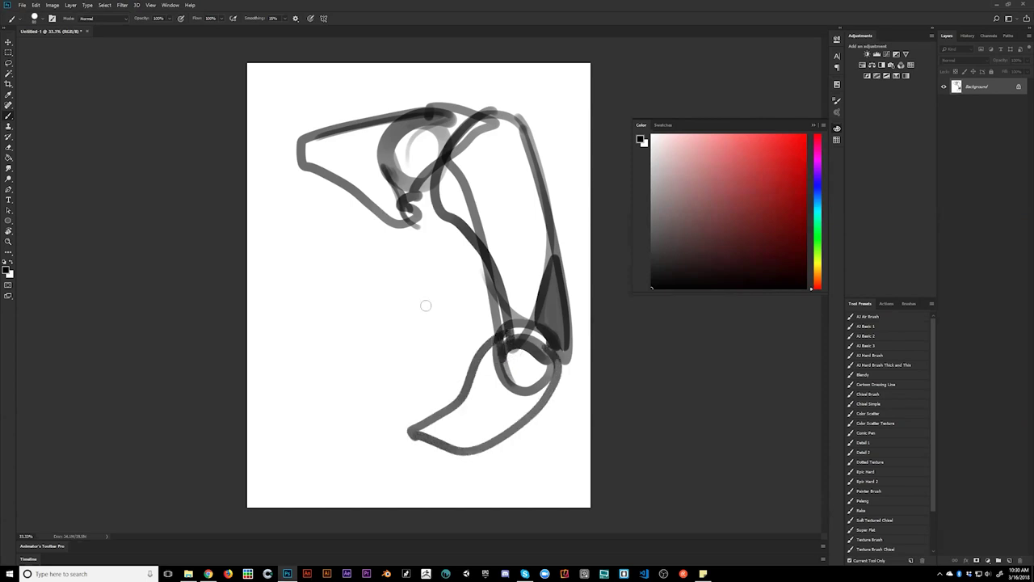
key(ctrl+z)
Step: Sketch two small angular forms beneath the body beside the large leg, undoing and redrawing strokes as needed
mouse_move(409, 212)
mouse_down()
mouse_move(426, 211)
mouse_move(410, 192)
mouse_move(383, 248)
mouse_move(452, 241)
mouse_move(454, 231)
mouse_up()
key(ctrl+z)
mouse_move(415, 193)
mouse_down()
mouse_move(410, 254)
mouse_move(461, 226)
mouse_move(423, 212)
mouse_move(406, 246)
mouse_move(441, 245)
mouse_move(444, 221)
mouse_move(420, 229)
mouse_move(467, 233)
mouse_move(427, 253)
mouse_move(422, 275)
mouse_move(465, 242)
mouse_move(471, 248)
mouse_up()
key(ctrl+z)
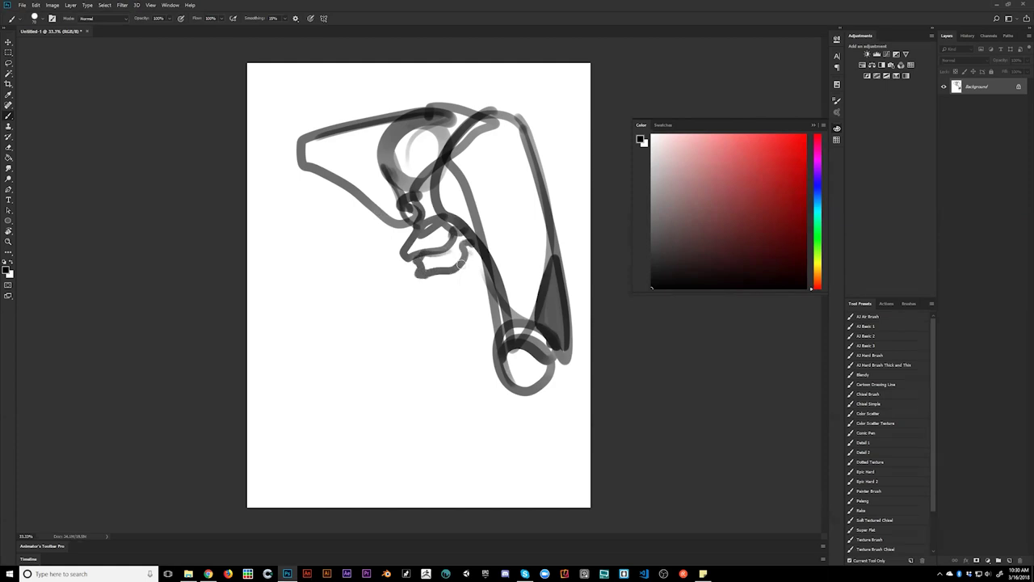
Step: Flip the canvas horizontally and sketch a long, slim leg with a rounded end descending diagonally from beneath the body
key(ctrl+h)
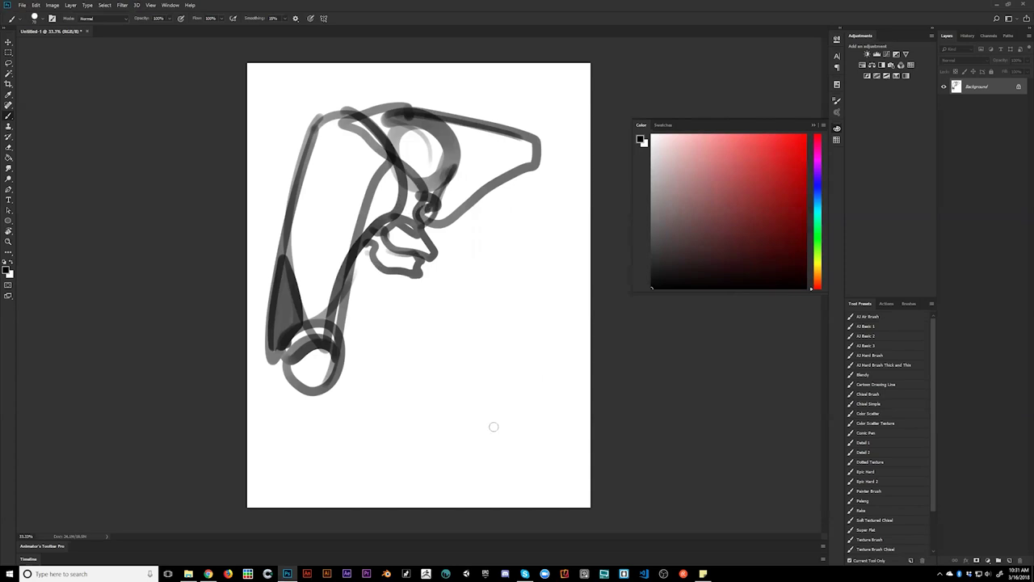
mouse_move(380, 260)
mouse_down()
mouse_move(352, 300)
mouse_move(362, 308)
mouse_move(360, 256)
mouse_move(343, 302)
mouse_move(440, 376)
mouse_up()
mouse_move(381, 260)
mouse_down()
mouse_move(479, 410)
mouse_move(460, 420)
mouse_move(489, 440)
mouse_move(422, 347)
mouse_move(436, 373)
mouse_move(347, 292)
mouse_move(383, 257)
mouse_move(497, 453)
mouse_move(471, 435)
mouse_move(410, 344)
mouse_up()
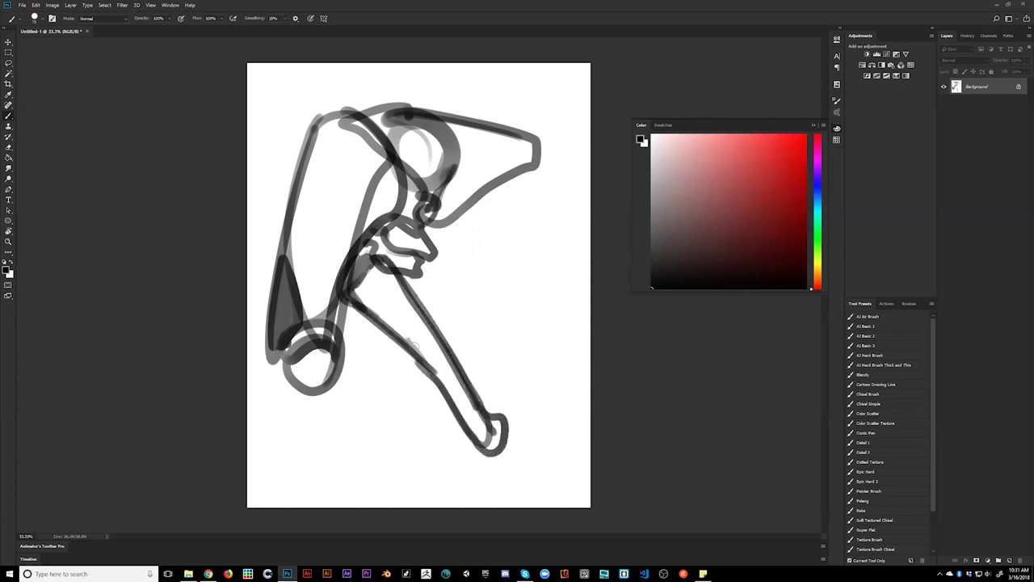
Step: Sketch a foot at the end of the slim leg, undo it, and redraw it as a pointed foot below the joint
mouse_move(436, 385)
mouse_down()
mouse_move(459, 428)
mouse_move(438, 452)
mouse_move(439, 488)
mouse_move(480, 459)
mouse_move(462, 445)
mouse_move(446, 490)
mouse_up()
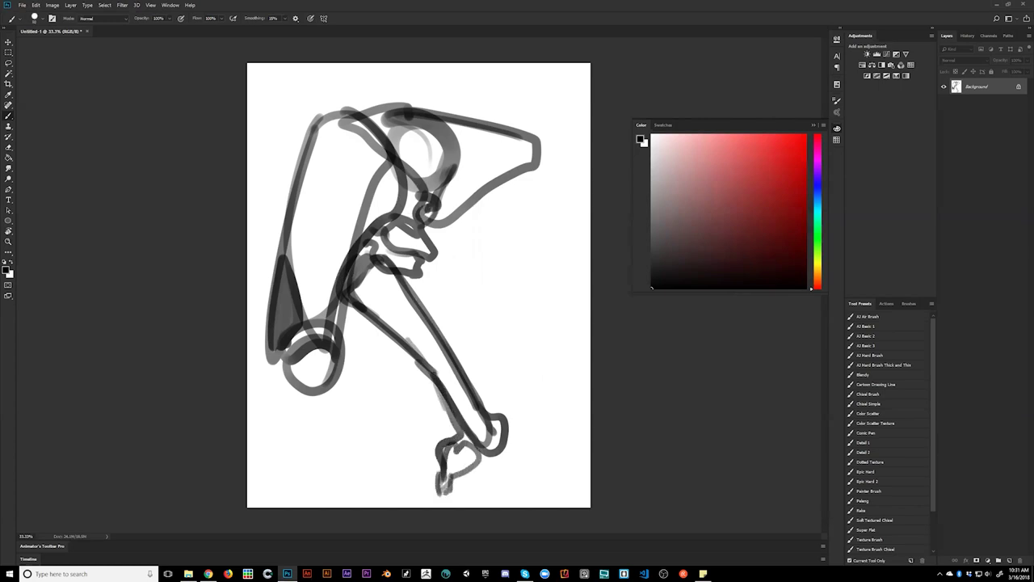
key(ctrl+alt+z)
key(ctrl+alt+z)
key(ctrl+alt+z)
key(ctrl+alt+z)
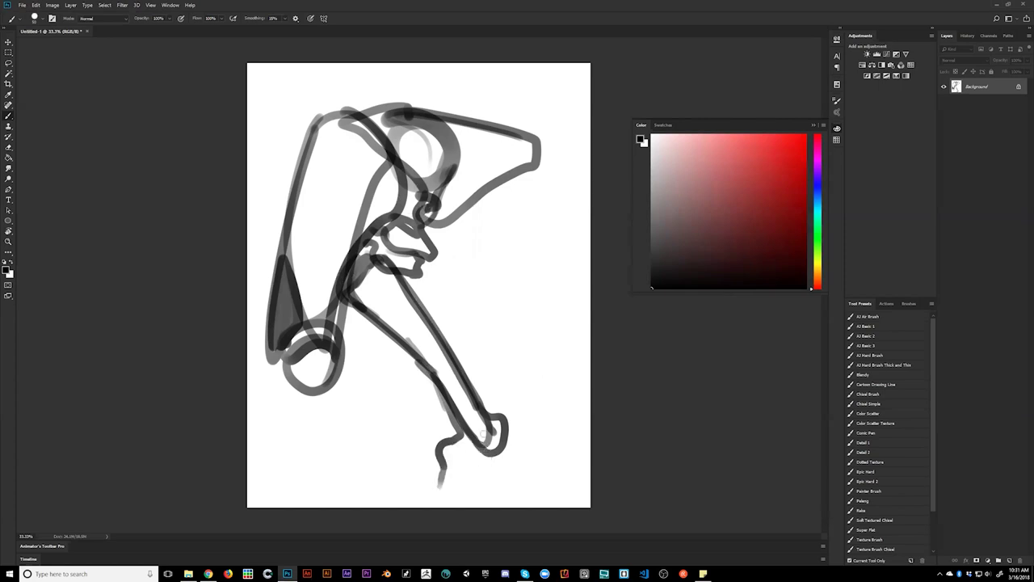
mouse_move(482, 414)
mouse_down()
mouse_move(470, 495)
mouse_move(492, 461)
mouse_move(475, 436)
mouse_move(492, 460)
mouse_move(475, 494)
mouse_up()
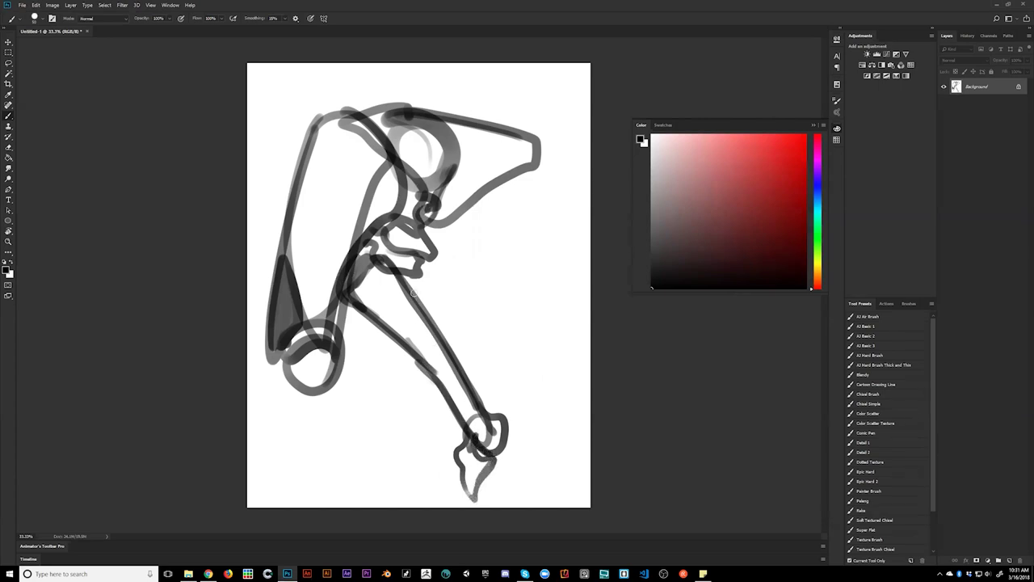
Step: Sketch a shorter leg with a pointed foot, flip the canvas horizontally, and add a toed foot under the large round joint
mouse_move(412, 346)
mouse_down()
mouse_move(422, 420)
mouse_move(368, 319)
mouse_move(413, 423)
mouse_move(399, 427)
mouse_move(421, 428)
mouse_move(398, 424)
mouse_move(385, 432)
mouse_move(396, 449)
mouse_move(388, 436)
mouse_move(370, 462)
mouse_move(401, 455)
mouse_move(420, 433)
mouse_move(400, 425)
mouse_move(361, 478)
mouse_move(391, 460)
mouse_up()
key(ctrl+shift+h)
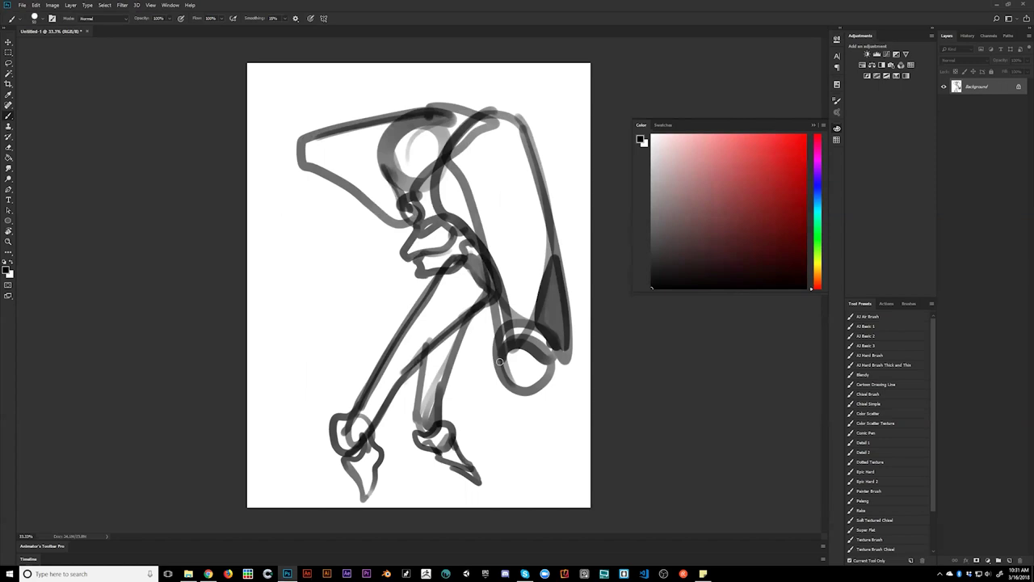
mouse_move(489, 377)
mouse_down()
mouse_move(482, 430)
mouse_move(513, 456)
mouse_move(531, 449)
mouse_move(559, 360)
mouse_move(519, 463)
mouse_move(490, 453)
mouse_move(490, 466)
mouse_move(531, 453)
mouse_up()
Step: Try sketching a thin hanging form with curled ends behind the slim leg, check it mirrored, and undo it
drag(372, 204, 389, 304)
key(ctrl+z)
drag(384, 219, 391, 309)
key(ctrl+z)
mouse_move(383, 220)
mouse_down()
mouse_move(366, 338)
mouse_move(389, 320)
mouse_move(400, 335)
mouse_move(361, 349)
mouse_move(338, 389)
mouse_move(356, 380)
mouse_move(354, 392)
mouse_move(356, 375)
mouse_move(351, 386)
mouse_up()
key(ctrl+z)
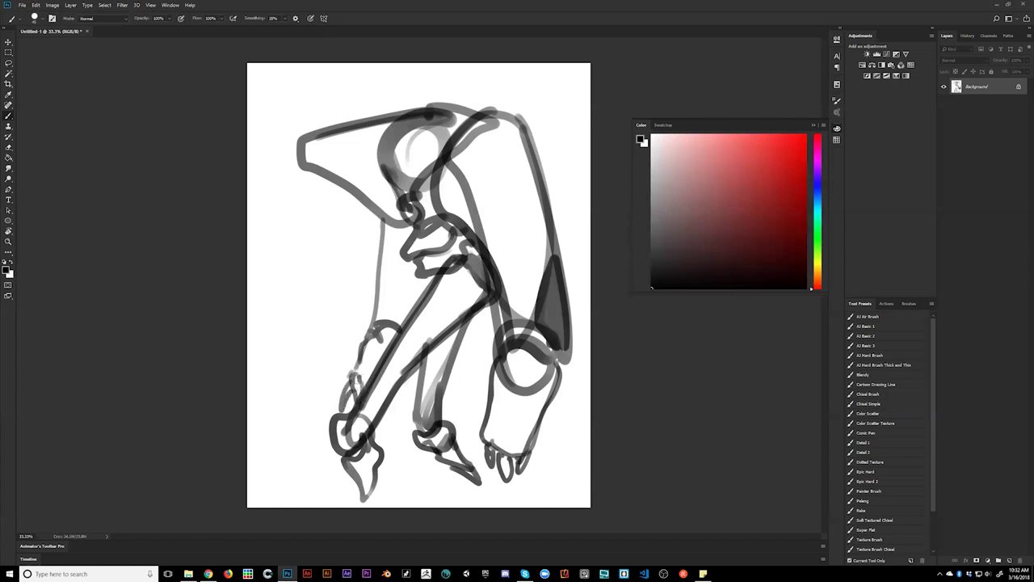
key(ctrl+alt+h)
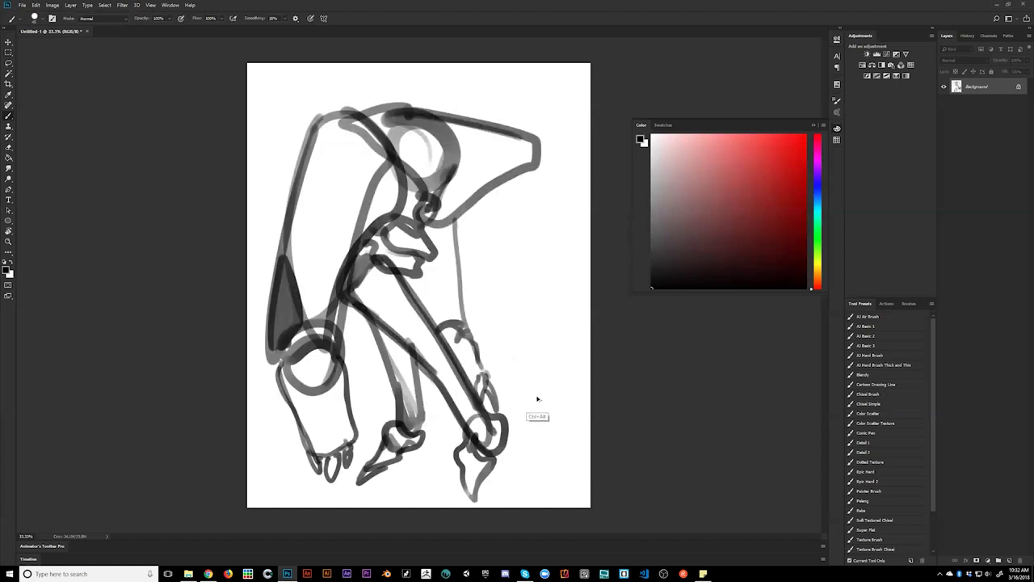
key(ctrl+alt+z)
key(ctrl+alt+z)
key(ctrl+alt+z)
key(ctrl+alt+z)
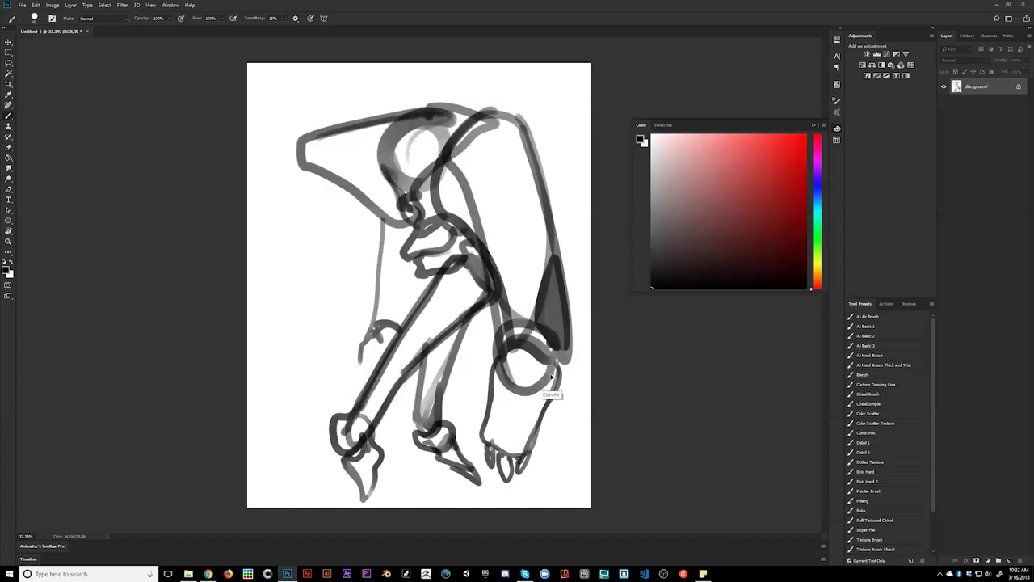
key(ctrl+alt+z)
Step: Flip the canvas horizontally and sketch a thin hanging form behind the slim leg, with small curled shapes on both sides of the leg
key(ctrl+alt+h)
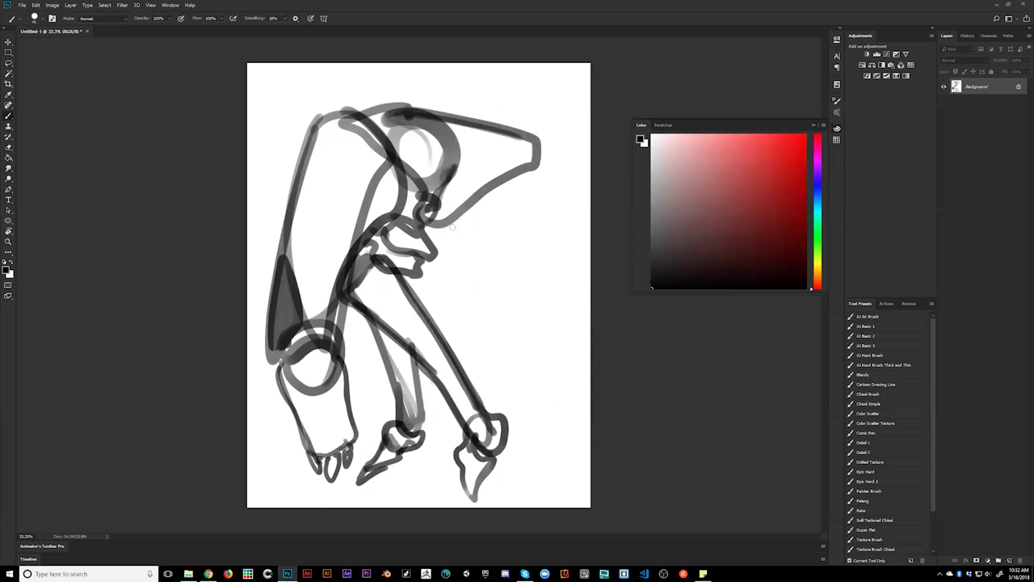
mouse_move(457, 210)
mouse_down()
mouse_move(468, 322)
mouse_move(442, 327)
mouse_move(464, 346)
mouse_move(476, 398)
mouse_up()
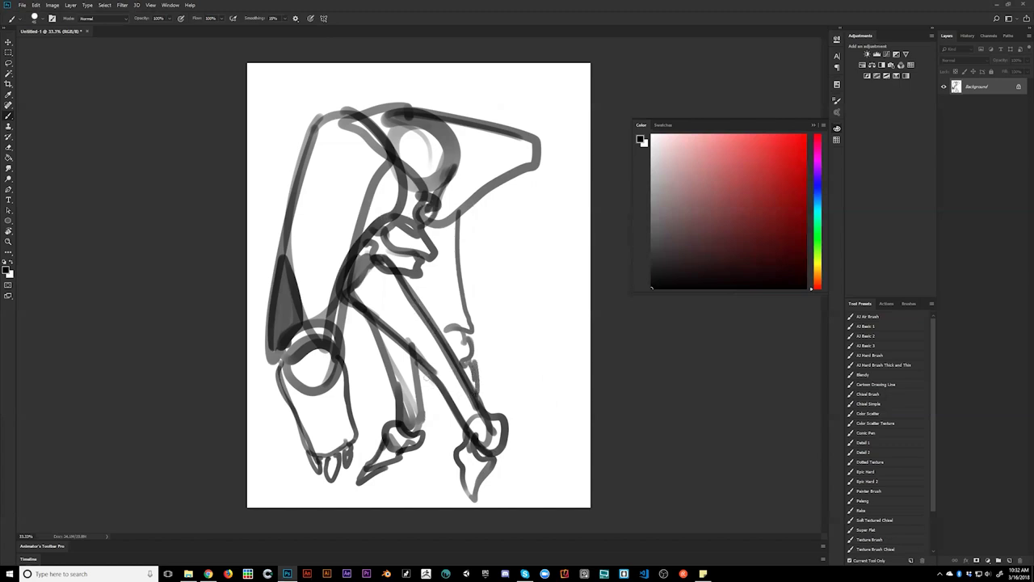
drag(422, 370, 460, 421)
drag(454, 430, 458, 413)
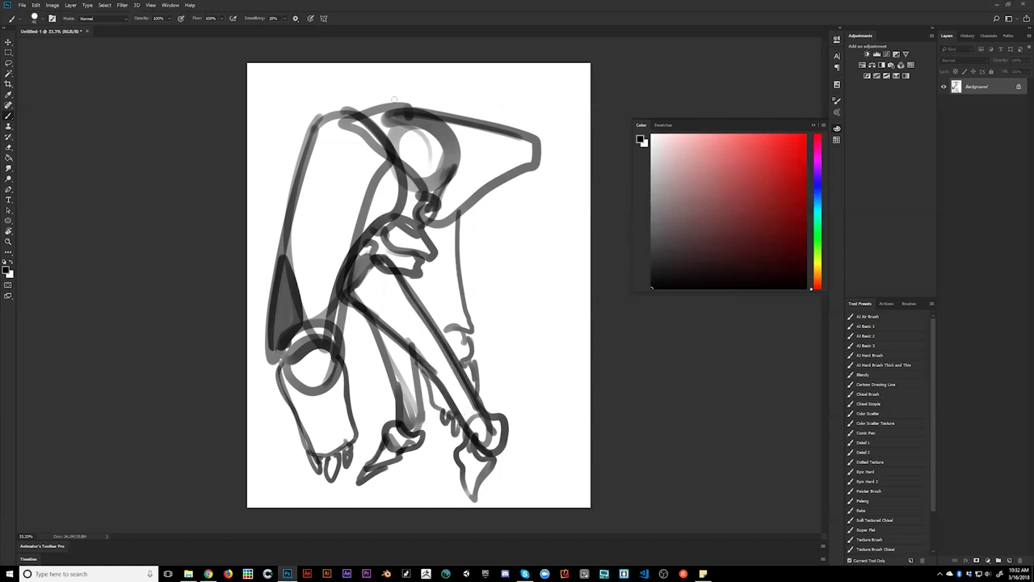
Step: Sketch a raised contour over the creature's back, undoing the long version and redrawing it as a shorter hump
mouse_move(326, 117)
mouse_down()
mouse_move(436, 97)
mouse_move(538, 139)
mouse_up()
key(ctrl+z)
key(ctrl+z)
key(ctrl+z)
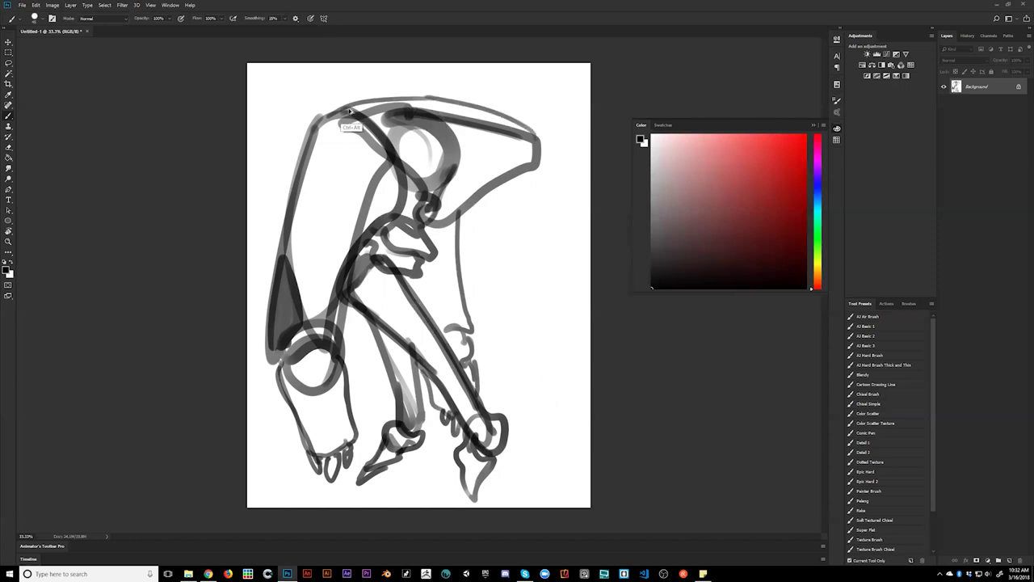
mouse_move(345, 108)
mouse_down()
mouse_move(436, 97)
mouse_move(453, 119)
mouse_up()
key(ctrl+z)
drag(370, 103, 440, 109)
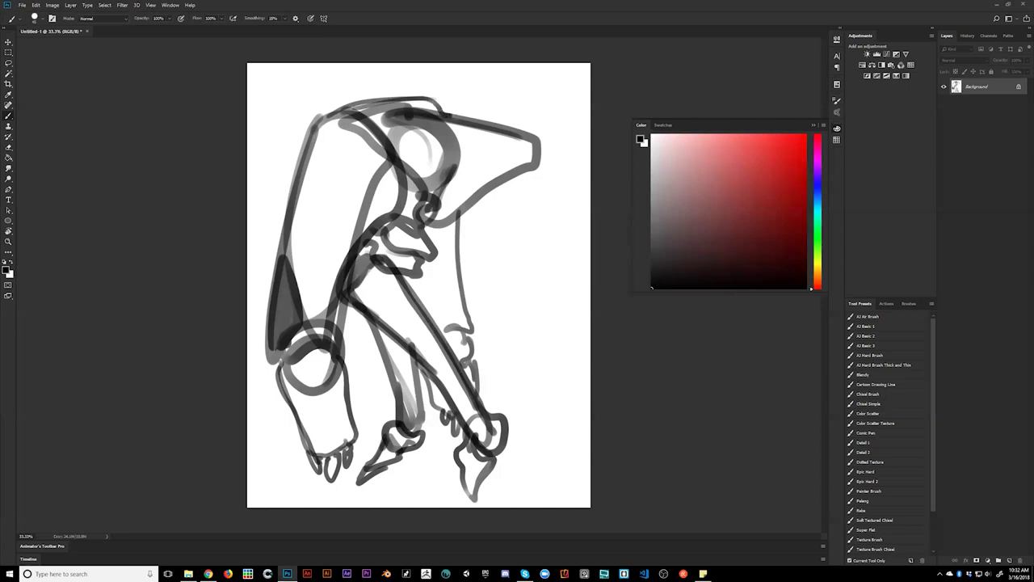
Step: Add a short crease inside the large upper leg's outer edge and check the sketch mirrored
mouse_move(309, 135)
mouse_down()
mouse_move(348, 119)
mouse_move(303, 175)
mouse_up()
key(ctrl+z)
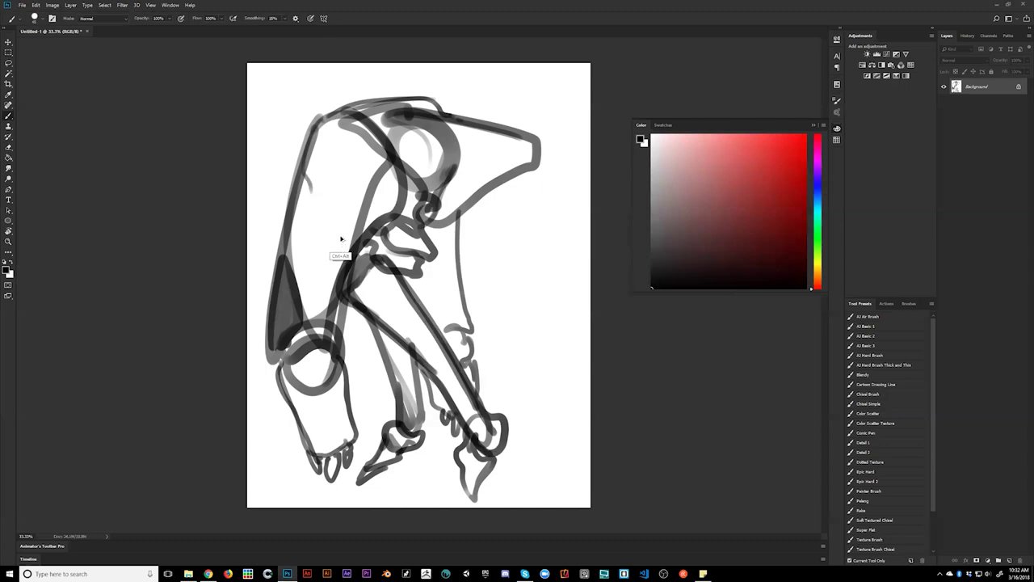
key(ctrl+shift+h)
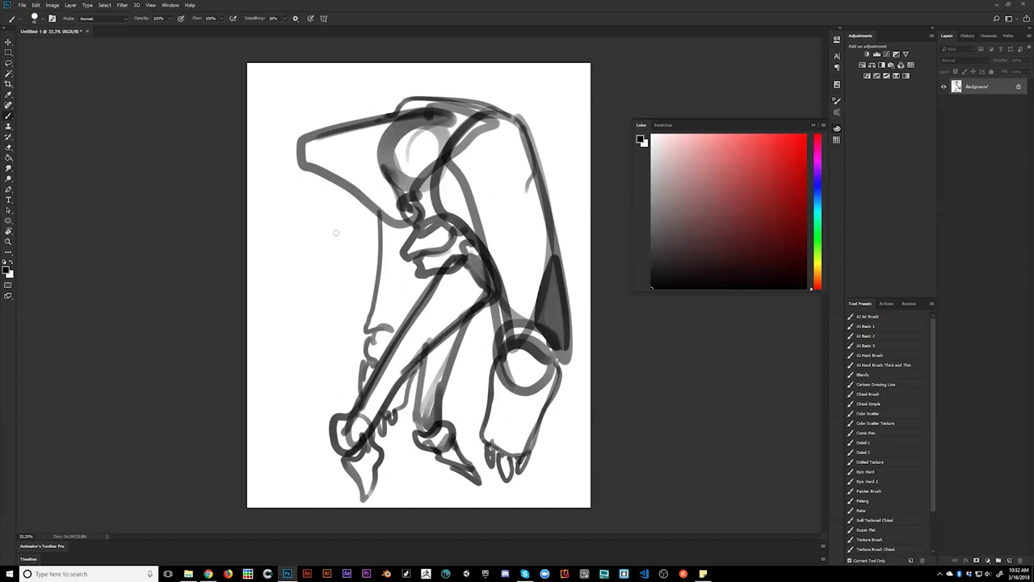
key(ctrl+shift+h)
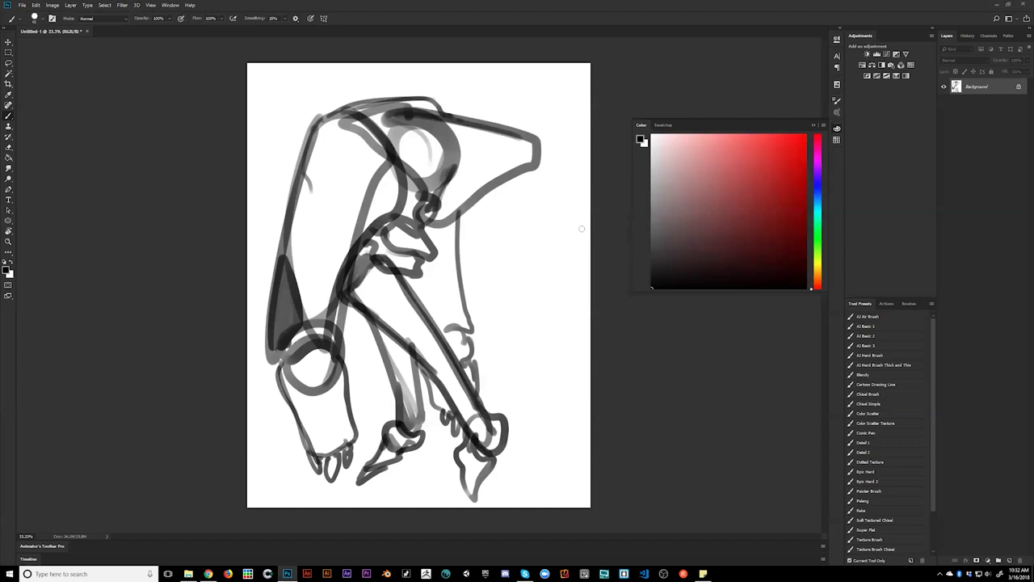
Step: Fill dark shadows between the large leg and the oval mass and along the underside of the tapering body
drag(376, 230, 378, 242)
drag(382, 125, 408, 167)
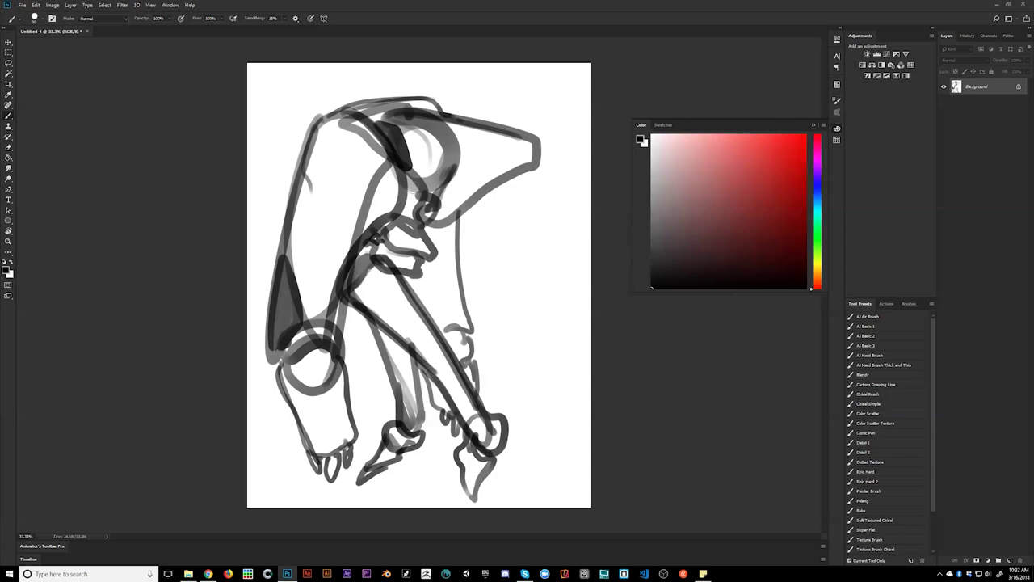
mouse_move(406, 183)
mouse_down()
mouse_move(432, 217)
mouse_move(504, 176)
mouse_move(450, 215)
mouse_move(418, 218)
mouse_move(433, 224)
mouse_move(454, 211)
mouse_move(429, 203)
mouse_move(455, 201)
mouse_move(513, 171)
mouse_up()
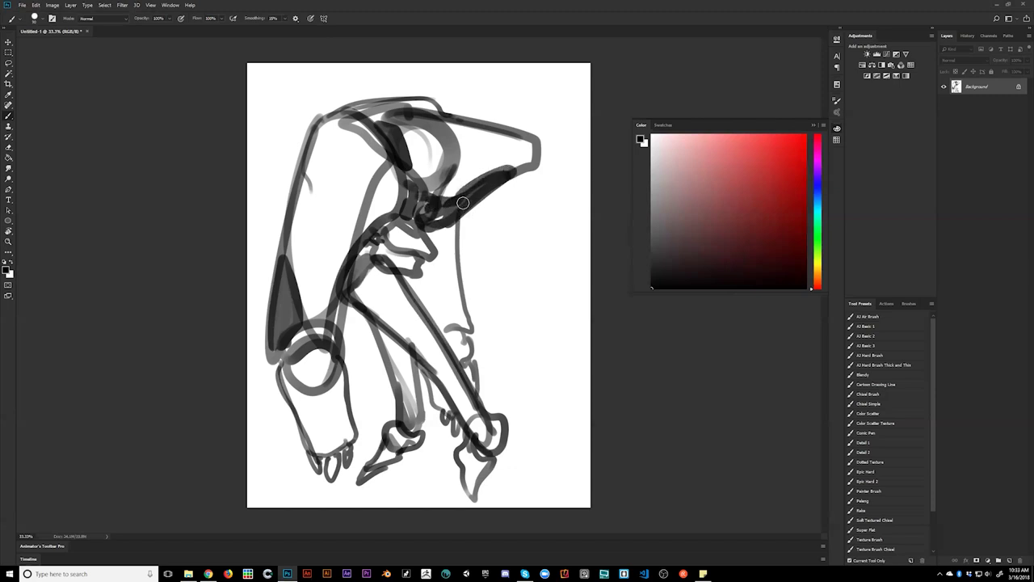
Step: Sample a light grey and paint over the oval mass and tapering body with a larger brush
alt+click(429, 129)
mouse_move(413, 119)
mouse_down()
mouse_move(448, 149)
mouse_move(417, 120)
mouse_move(372, 113)
mouse_move(433, 111)
mouse_up()
key(bracketright)
key(bracketright)
key(bracketright)
key(bracketright)
key(bracketright)
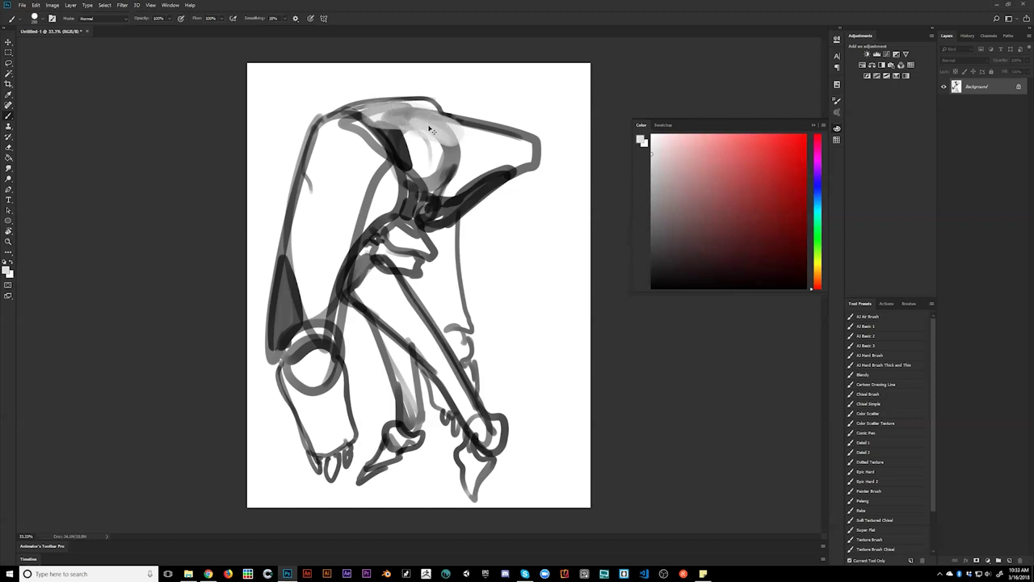
key(ctrl+z)
mouse_move(370, 114)
mouse_down()
mouse_move(424, 111)
mouse_move(398, 106)
mouse_move(436, 129)
mouse_move(424, 114)
mouse_move(532, 154)
mouse_move(444, 145)
mouse_move(418, 129)
mouse_move(425, 165)
mouse_move(424, 117)
mouse_move(386, 109)
mouse_move(448, 129)
mouse_move(443, 174)
mouse_up()
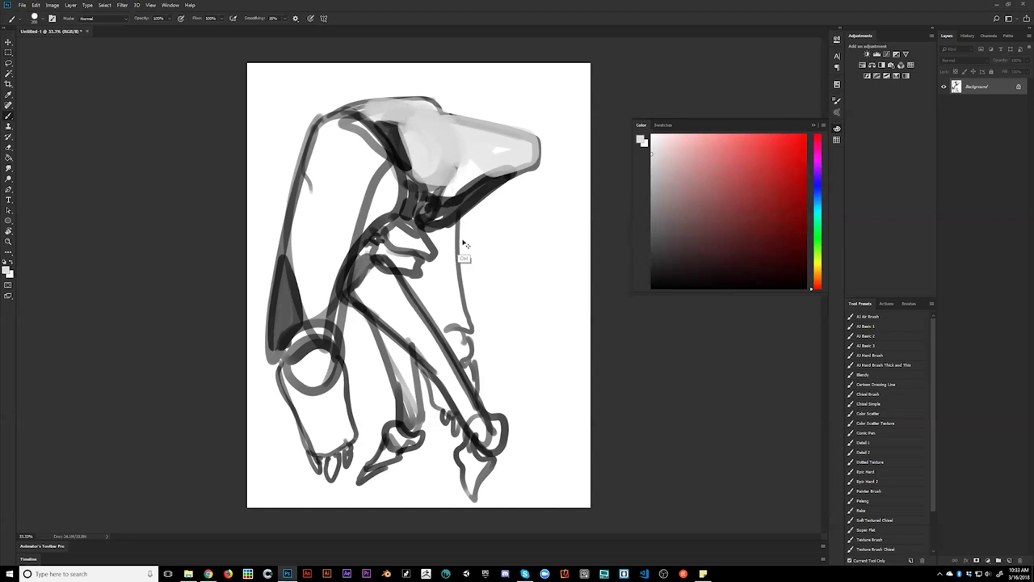
Step: Flip the canvas horizontally and paint the large upper leg in light grey tones with white highlights down to the round joint
key(F2)
key(d)
mouse_move(455, 162)
mouse_down()
mouse_move(452, 202)
mouse_move(483, 234)
mouse_up()
key(x)
mouse_move(482, 149)
mouse_down()
mouse_move(468, 184)
mouse_move(498, 242)
mouse_up()
mouse_move(492, 142)
mouse_down()
mouse_move(510, 153)
mouse_move(476, 210)
mouse_move(513, 287)
mouse_move(517, 327)
mouse_move(517, 163)
mouse_move(496, 139)
mouse_move(471, 181)
mouse_up()
key(x)
alt+click(501, 136)
alt+click(497, 140)
mouse_move(502, 150)
mouse_down()
mouse_move(478, 156)
mouse_move(515, 179)
mouse_move(523, 281)
mouse_up()
mouse_move(483, 188)
mouse_down()
mouse_move(521, 309)
mouse_move(506, 154)
mouse_move(479, 166)
mouse_move(492, 257)
mouse_move(507, 238)
mouse_move(466, 200)
mouse_move(515, 343)
mouse_move(505, 263)
mouse_move(507, 298)
mouse_up()
drag(487, 241, 512, 352)
Step: Reinforce the large leg's inner edge and upper contour with a smaller black brush
key(bracketleft)
key(bracketleft)
key(bracketleft)
key(d)
drag(483, 249, 503, 338)
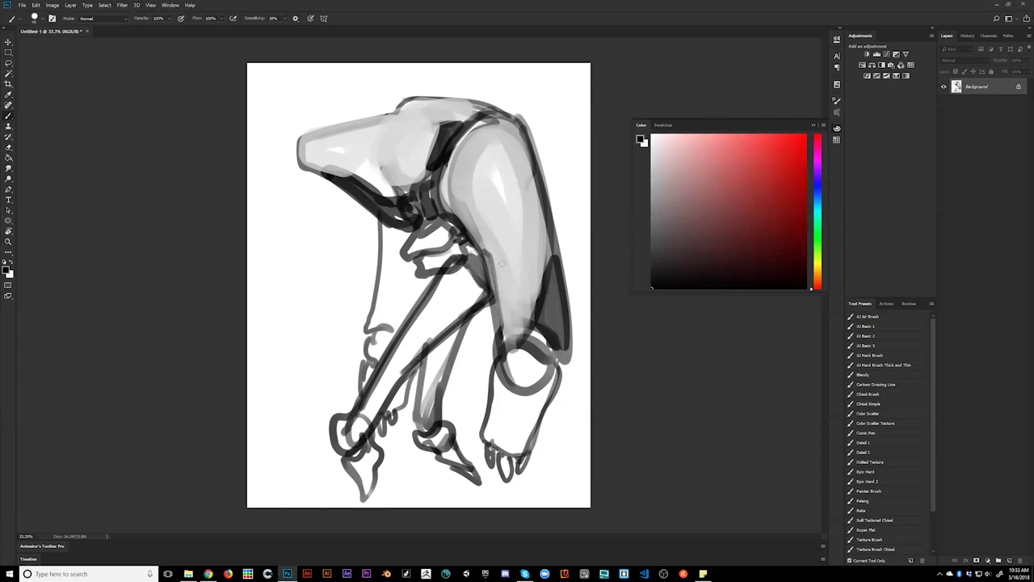
mouse_move(465, 134)
mouse_down()
mouse_move(503, 118)
mouse_move(472, 128)
mouse_move(523, 157)
mouse_move(533, 179)
mouse_move(520, 126)
mouse_move(531, 173)
mouse_up()
Step: Flip the canvas horizontally and clean up the outer contour at the top of the large leg in white
key(ctrl+shift+h)
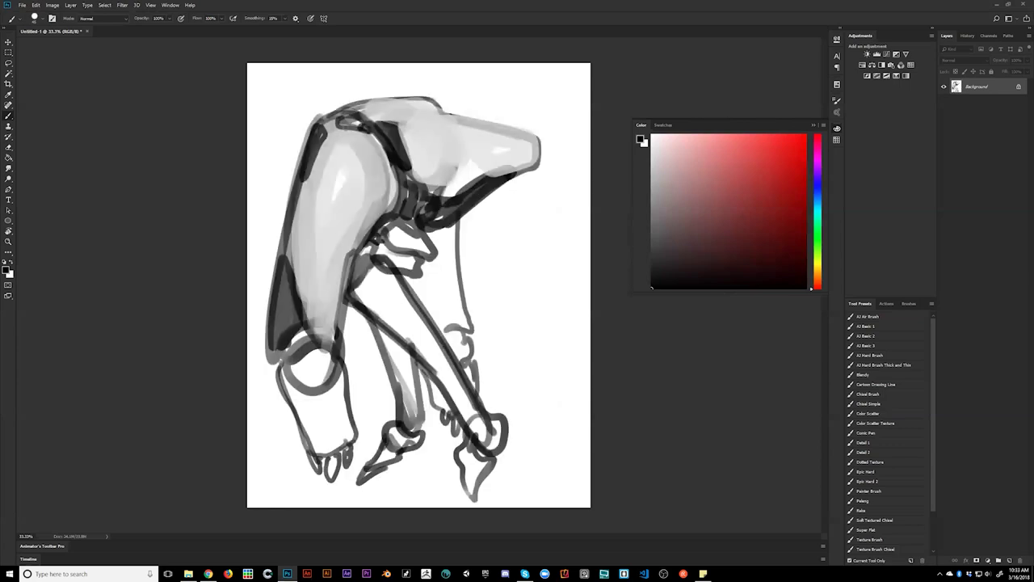
key(x)
drag(301, 136, 324, 118)
Step: Darken the tapering body's lower edge in black and add a slanted dark stroke where it meets the oval mass
key(x)
drag(475, 186, 517, 170)
mouse_move(446, 200)
mouse_down()
mouse_move(442, 189)
mouse_move(460, 195)
mouse_move(460, 168)
mouse_move(441, 189)
mouse_move(461, 168)
mouse_move(436, 198)
mouse_up()
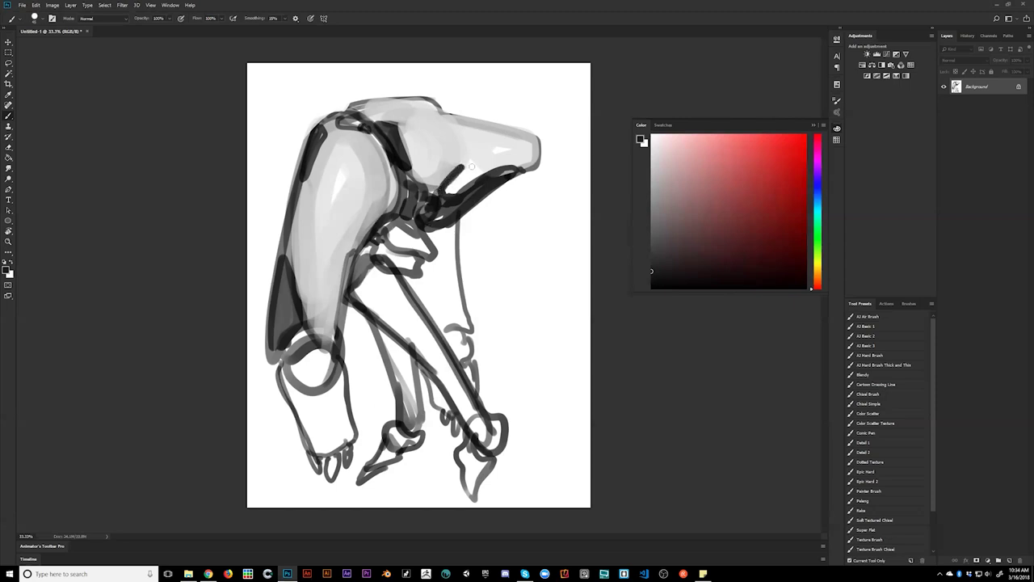
Step: Refine the slanted stroke on the body's underside with white and black, and strengthen the dark lower edge beside it
key(x)
mouse_move(461, 167)
mouse_down()
mouse_move(435, 188)
mouse_move(465, 192)
mouse_up()
key(ctrl+z)
key(x)
mouse_move(445, 191)
mouse_down()
mouse_move(488, 168)
mouse_move(515, 165)
mouse_up()
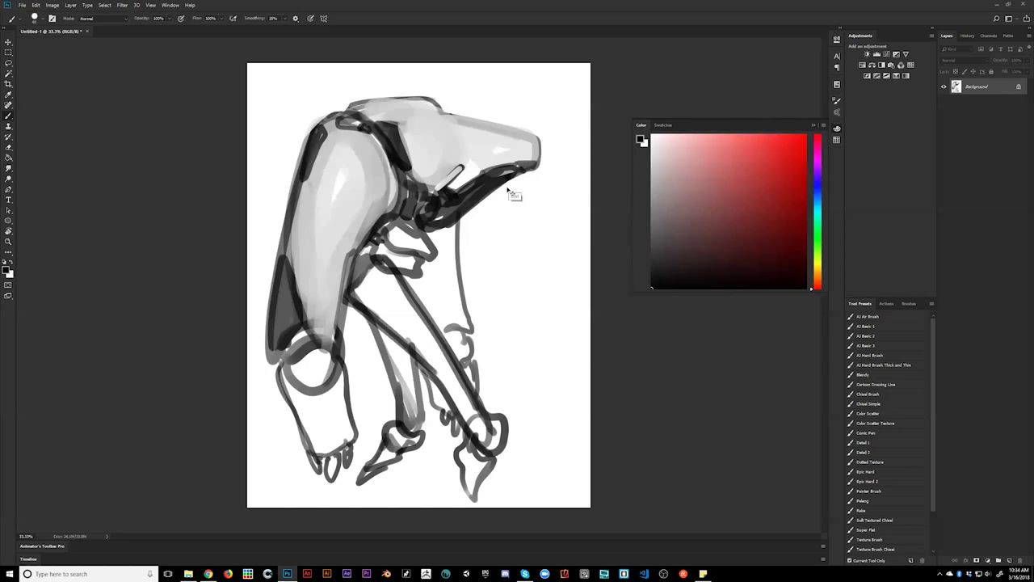
Step: Flip the canvas horizontally and fill the body's underside wedge with a sampled dark tone using a larger brush
key(h)
alt+click(339, 176)
key(bracketright)
key(bracketright)
key(bracketright)
key(bracketright)
key(bracketright)
key(bracketright)
key(bracketright)
key(bracketright)
mouse_move(326, 172)
mouse_down()
mouse_move(411, 222)
mouse_move(426, 216)
mouse_move(412, 212)
mouse_up()
alt+click(327, 170)
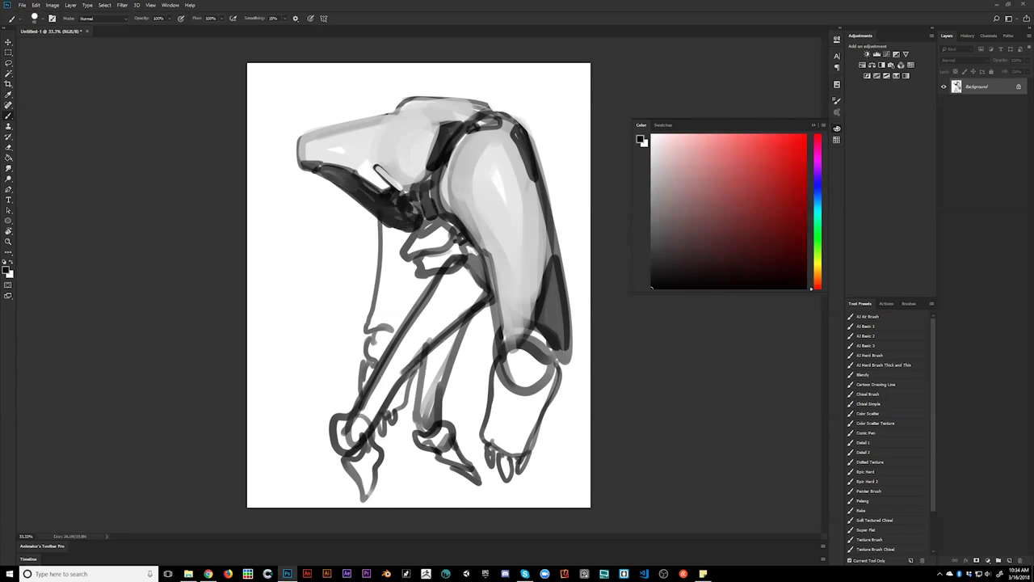
Step: Sharpen the black band between the body and the large leg, extending its upper corner and lower end toward the body
drag(408, 185, 417, 180)
drag(441, 126, 429, 176)
mouse_move(443, 126)
mouse_down()
mouse_move(460, 123)
mouse_move(433, 123)
mouse_move(459, 120)
mouse_up()
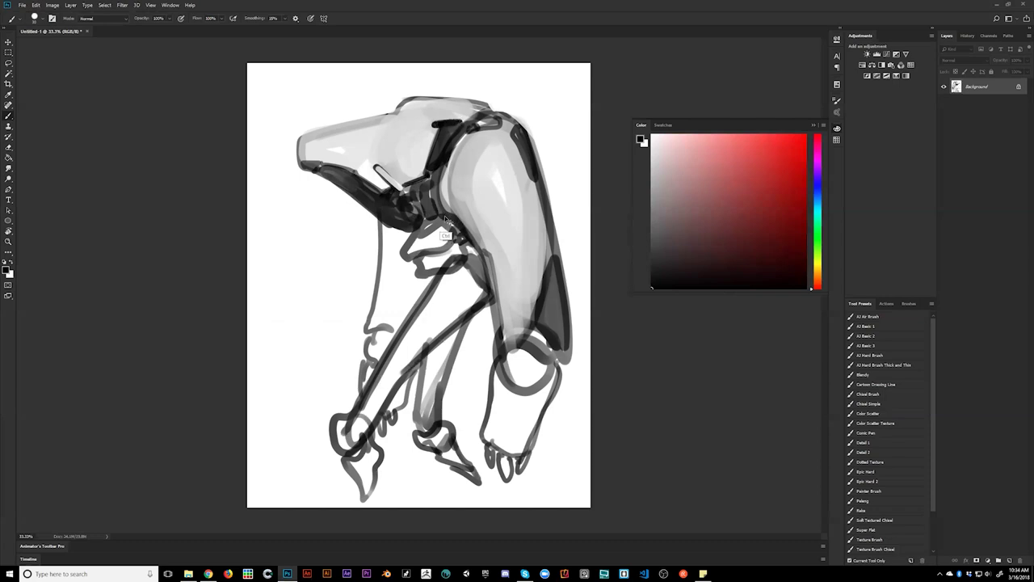
key(ctrl+shift+h)
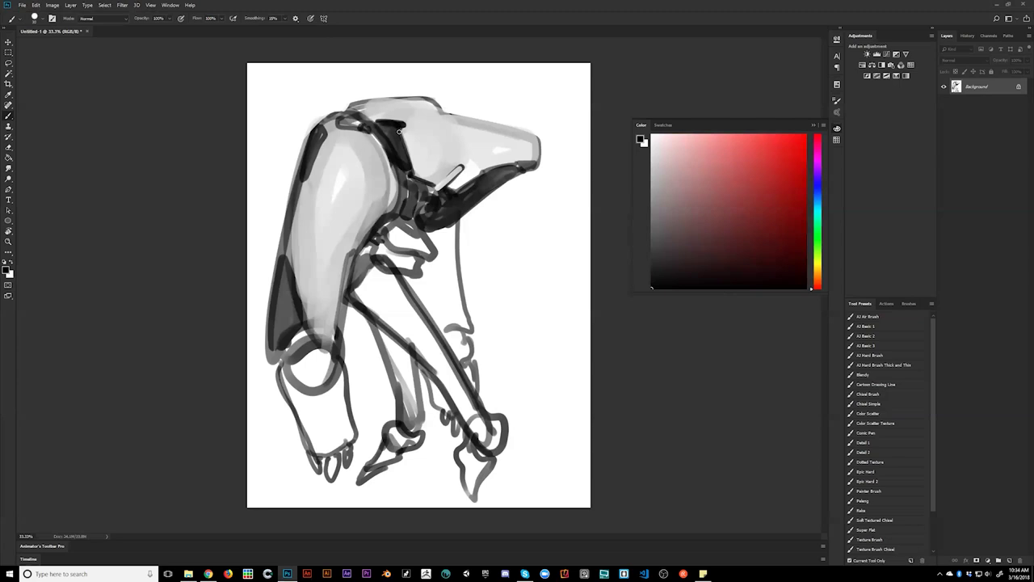
mouse_move(409, 174)
mouse_down()
mouse_move(400, 145)
mouse_move(419, 185)
mouse_up()
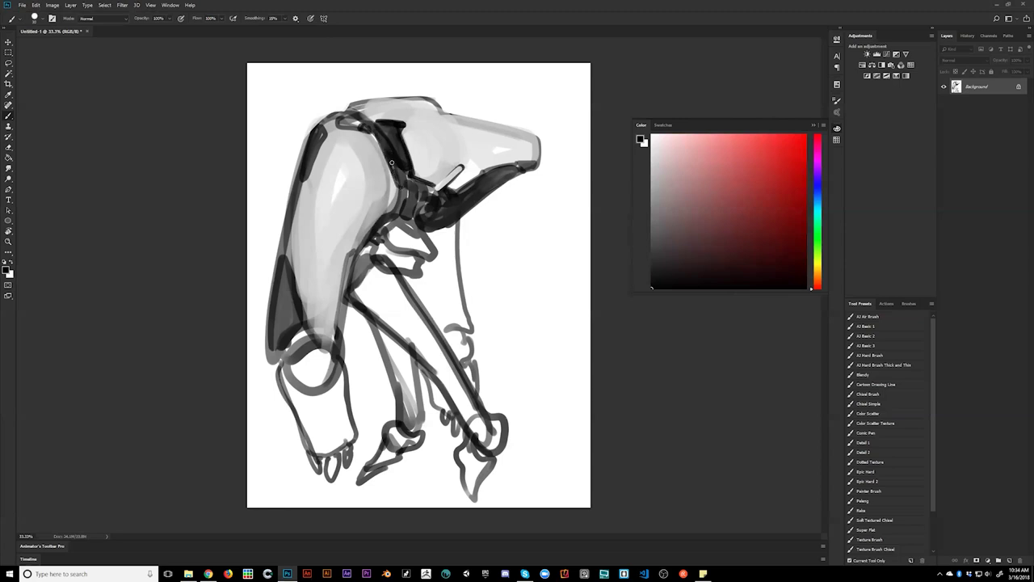
Step: Smooth the top of the oval body mass in sampled light grey and add a black slanted mark where it meets the leg
alt+click(351, 127)
key(ctrl+shift+h)
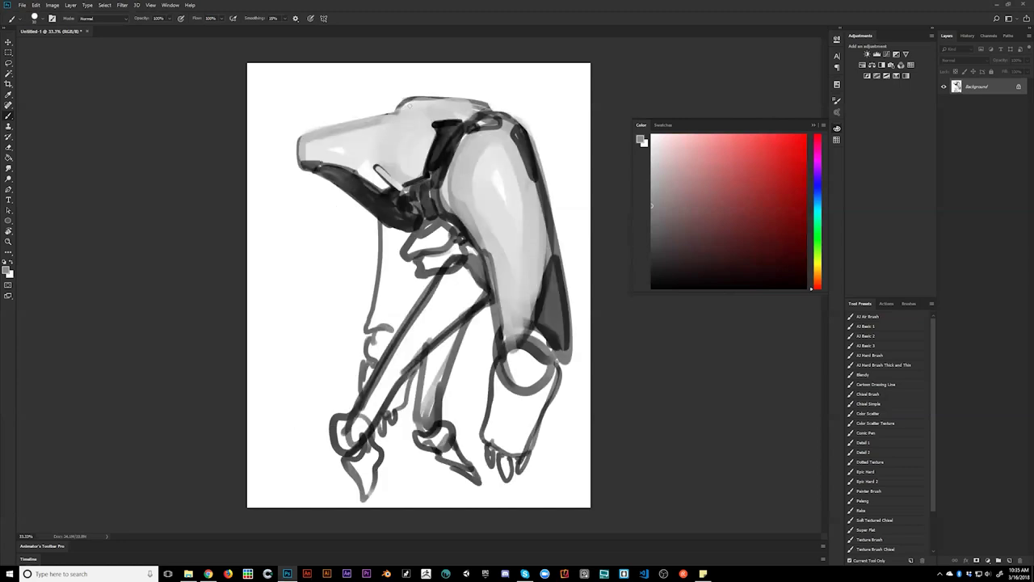
alt+click(402, 134)
drag(431, 106, 475, 104)
key(d)
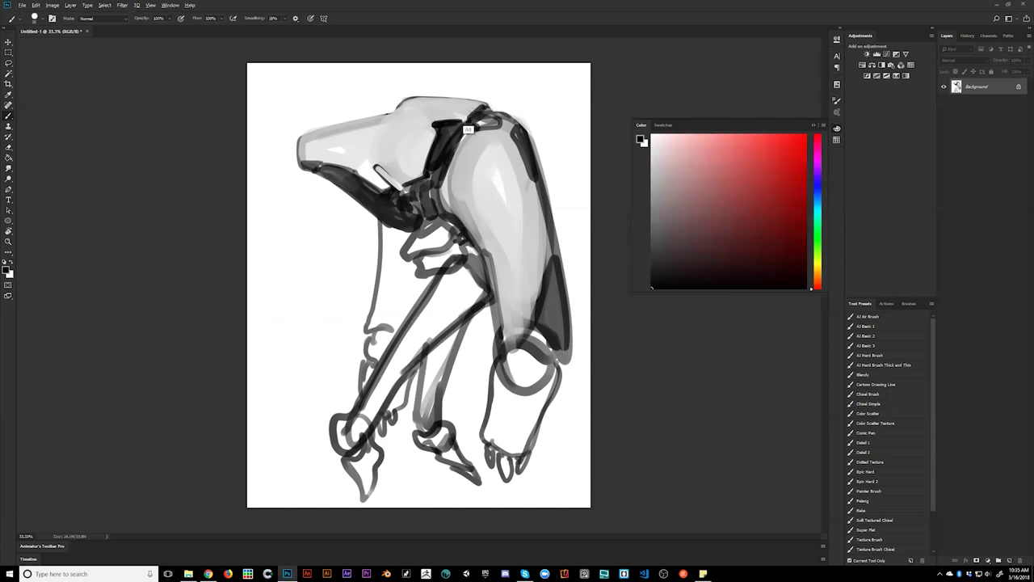
drag(472, 117, 482, 107)
alt+click(468, 133)
Step: Flip the canvas horizontally and refine the edge of the black band beside the large leg with sampled grey tones
key(ctrl+shift+h)
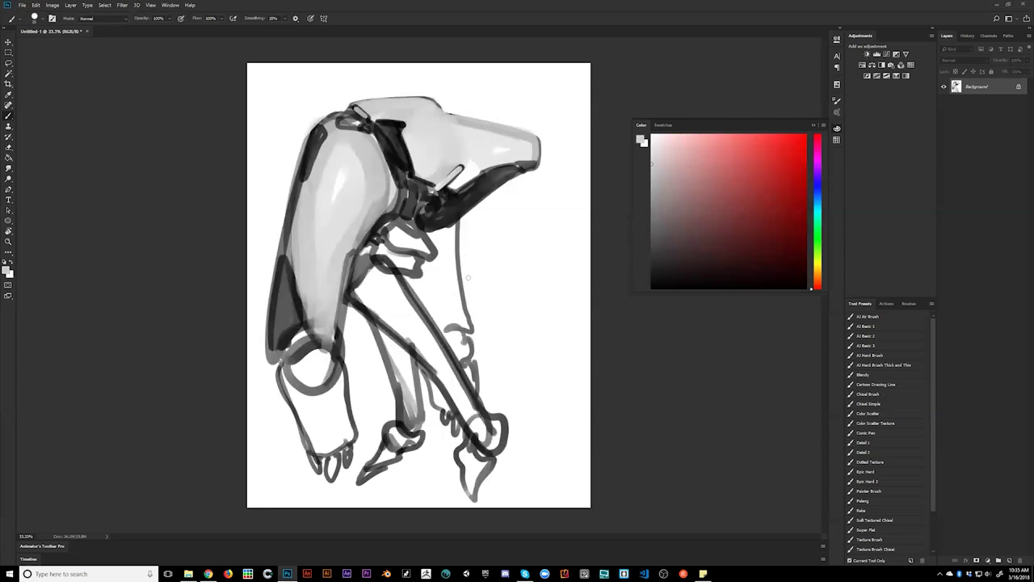
alt+click(375, 162)
drag(377, 138, 393, 187)
drag(374, 136, 398, 184)
alt+click(408, 158)
key(d)
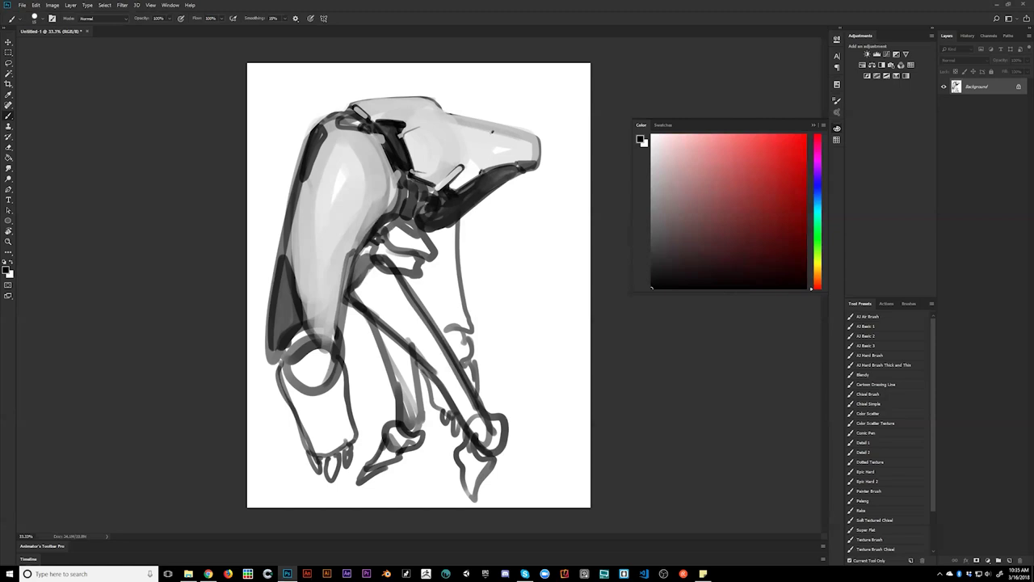
Step: Flip the canvas horizontally and smudge the grey tones near the snout's tip
key(ctrl+f)
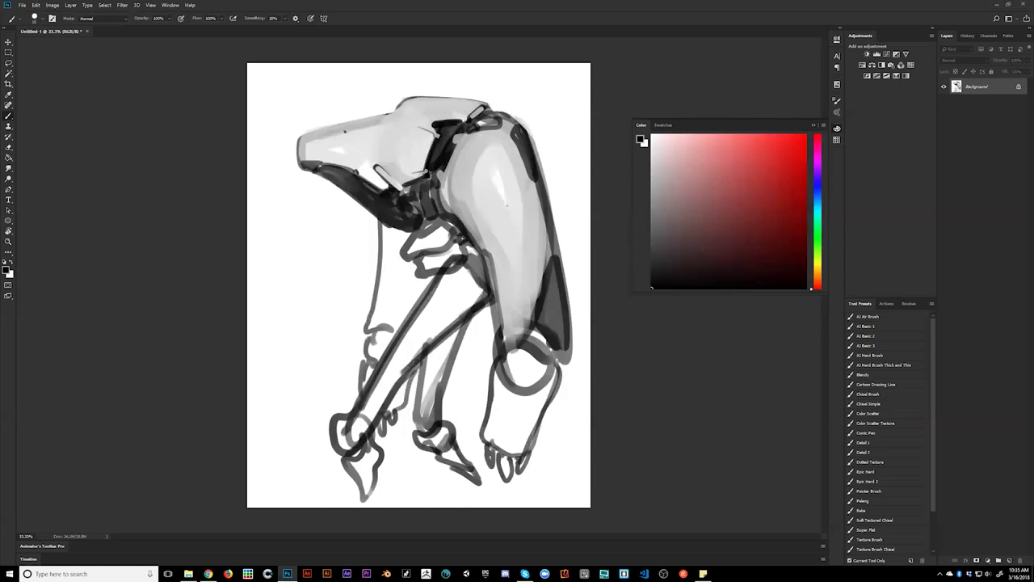
key(r)
drag(308, 152, 327, 138)
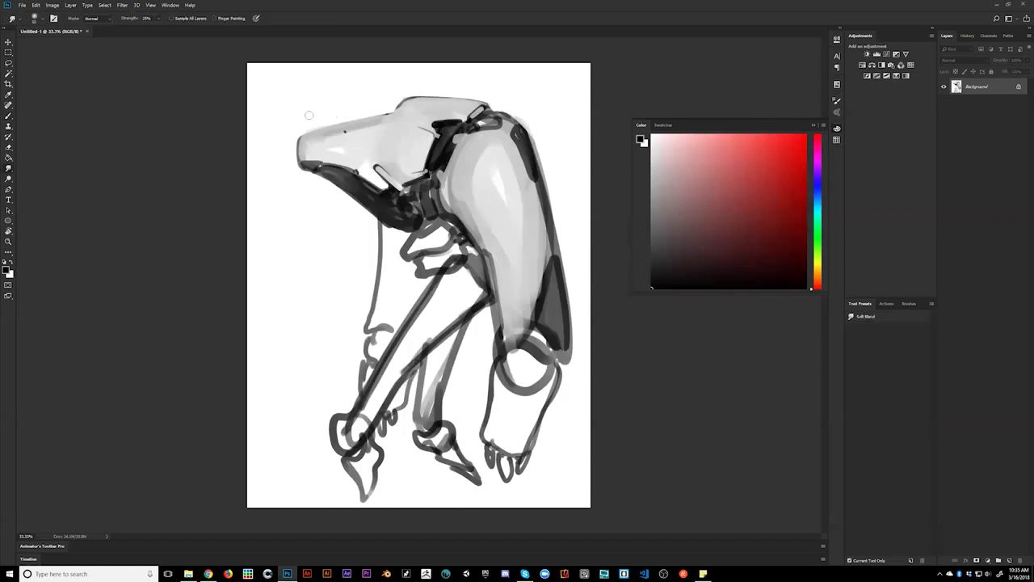
key(h)
key(h)
Step: Paint a black cap over the blunt end of the snout
key(b)
key(x)
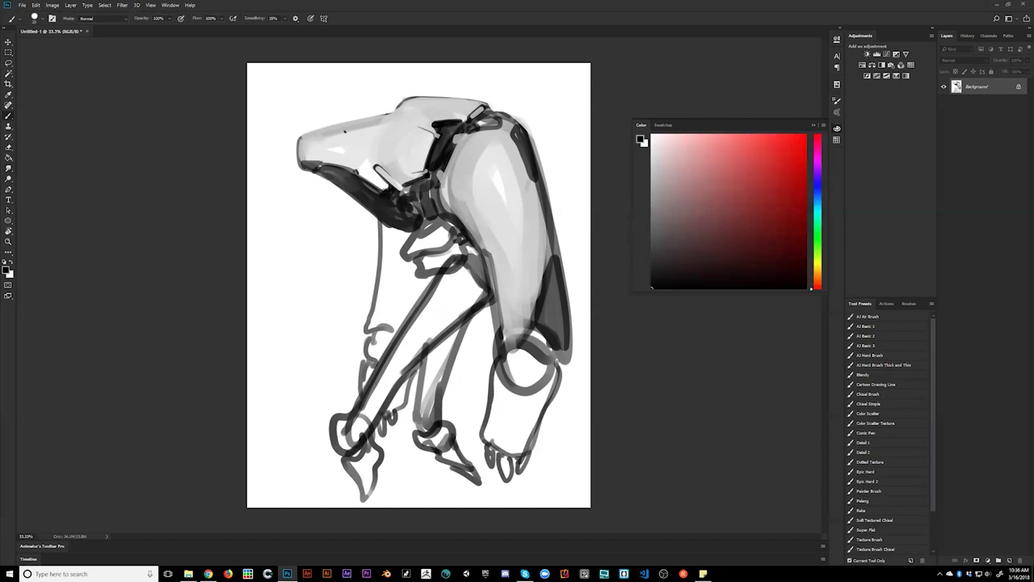
drag(306, 140, 299, 159)
key(ctrl+z)
drag(305, 140, 299, 161)
Step: Flip the canvas horizontally and soften the large leg's inner edge beside the joint with sampled grey
key(ctrl+shift+h)
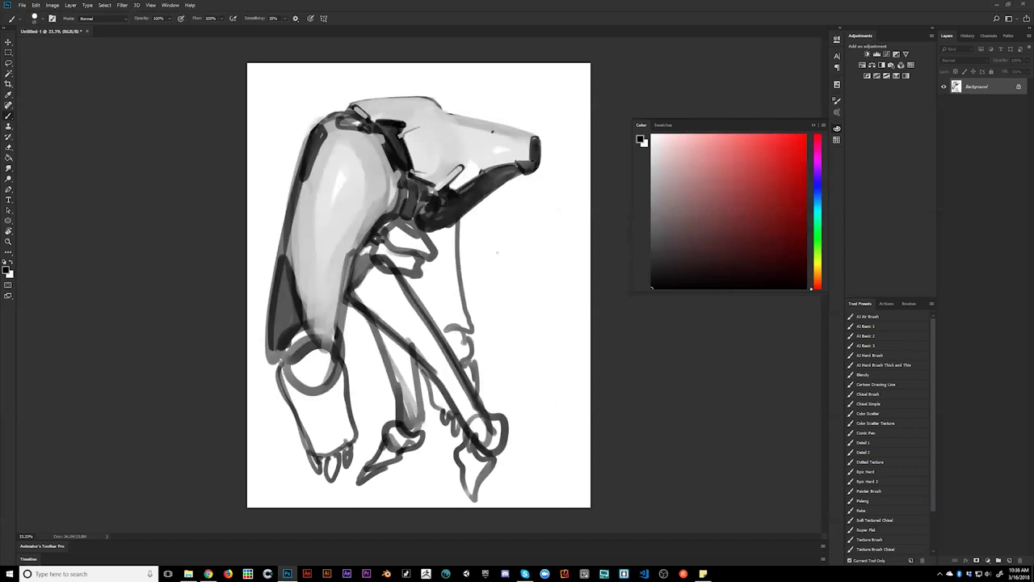
alt+click(386, 201)
drag(394, 183, 390, 204)
key(d)
alt+click(331, 143)
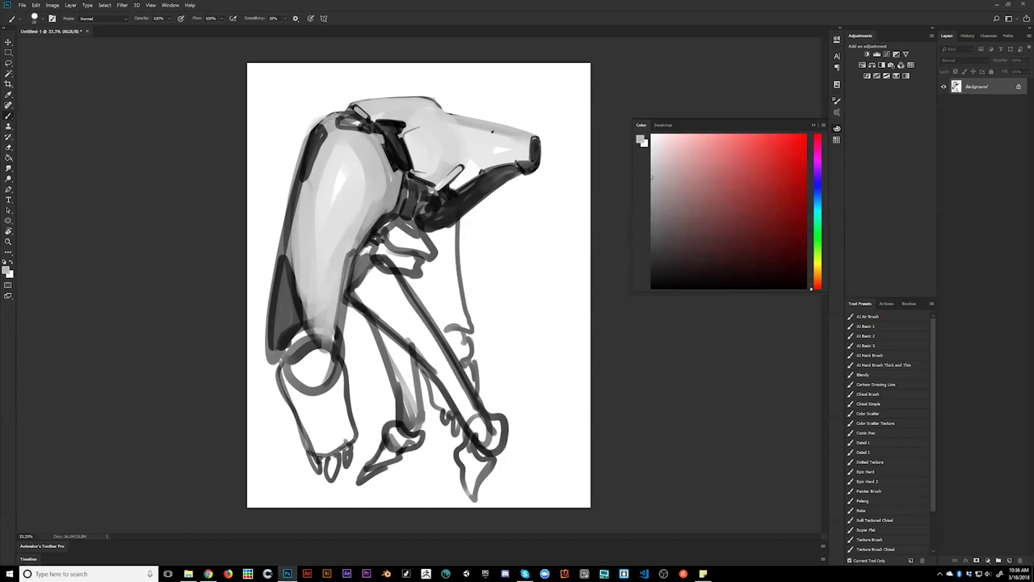
Step: Trim the large leg's outer contour in white from the shoulder down to the dark wedge
alt+click(316, 129)
drag(304, 141, 269, 273)
drag(308, 126, 270, 263)
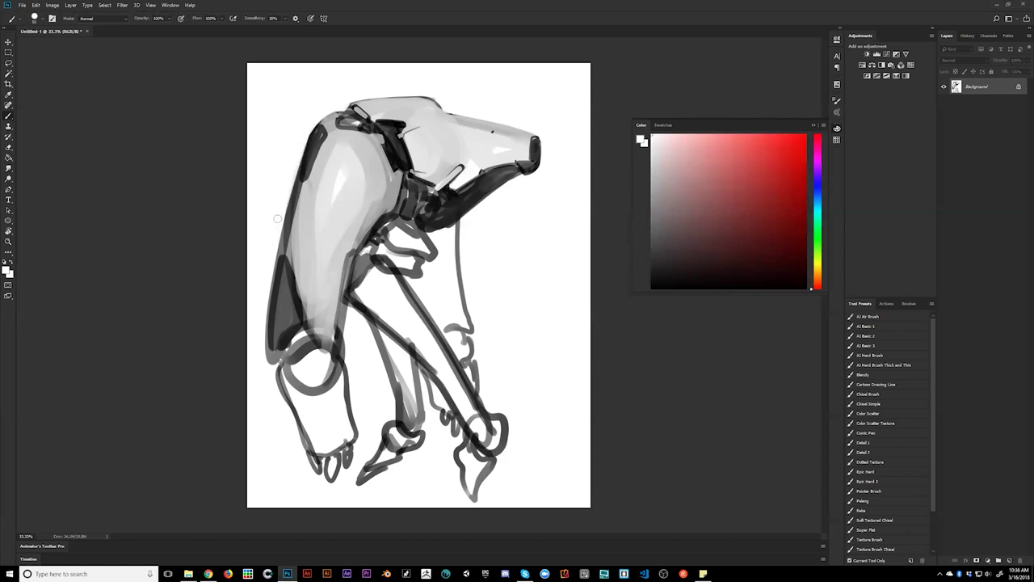
drag(307, 136, 282, 194)
Step: Outline the dark wedge's inner edge in black and even out the large leg's lower end with sampled light grey
key(x)
drag(291, 269, 314, 343)
alt+click(298, 297)
drag(312, 327, 327, 341)
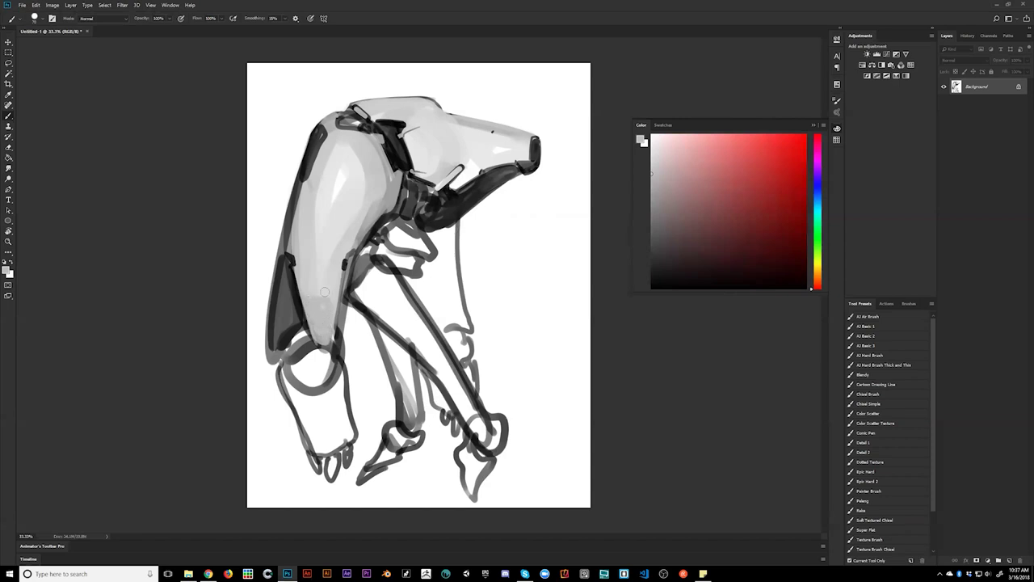
Step: Paint an angled grey shadow band across the large leg and refine its edges with a lighter tone, checking the flipped view
mouse_move(315, 180)
mouse_down()
mouse_move(346, 198)
mouse_move(358, 225)
mouse_up()
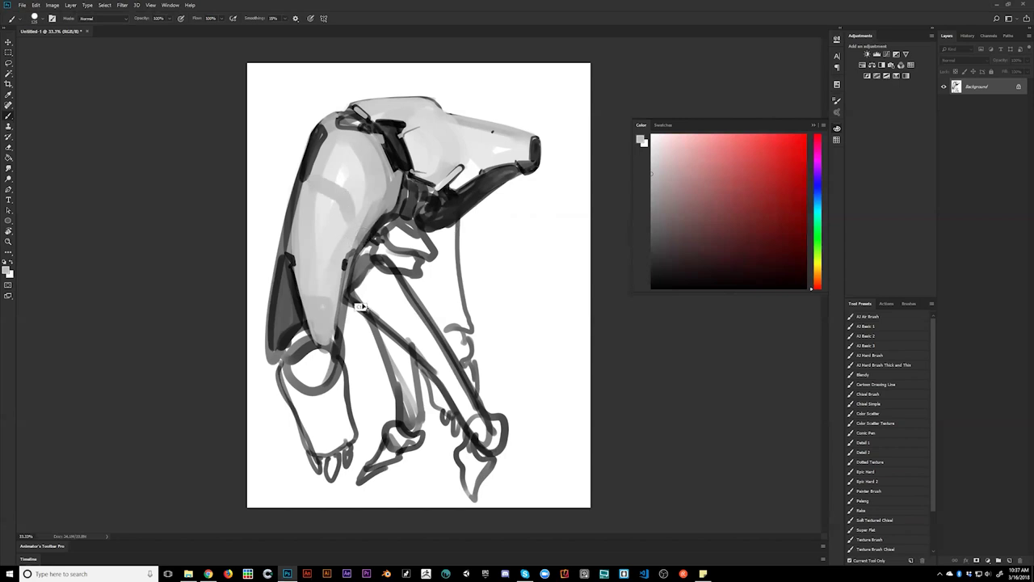
key(ctrl+f)
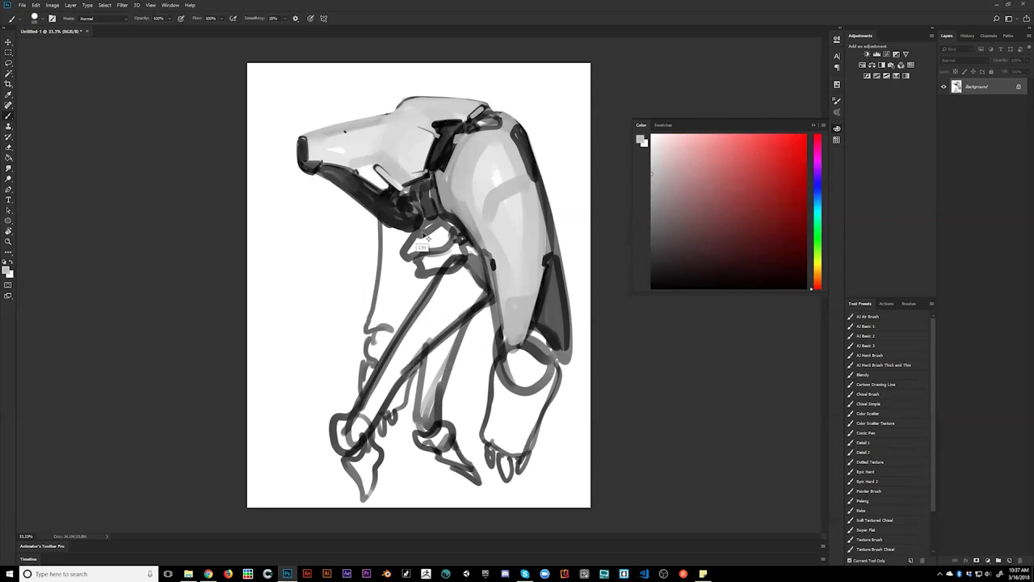
key(ctrl+shift+h)
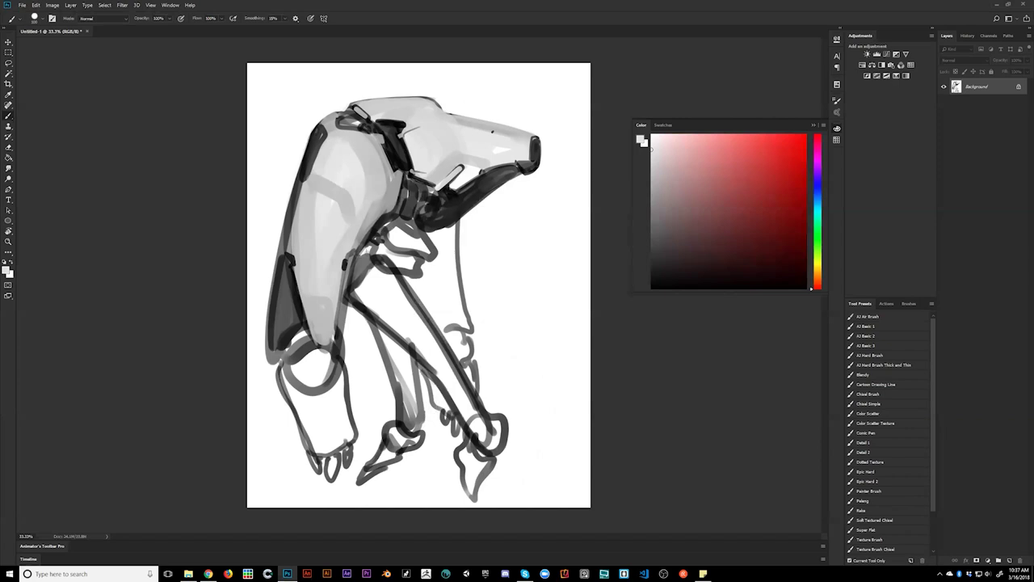
key(r)
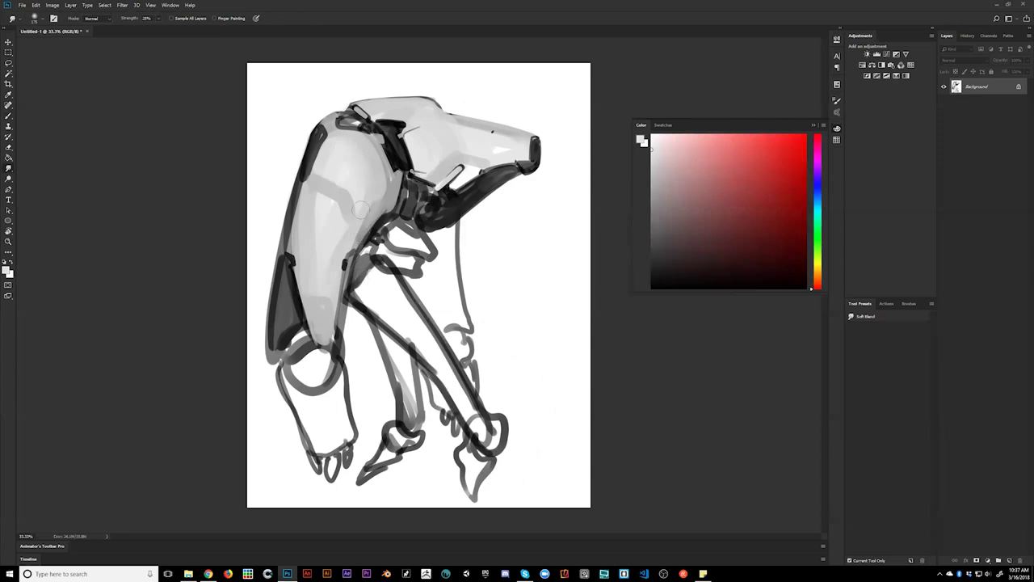
key(b)
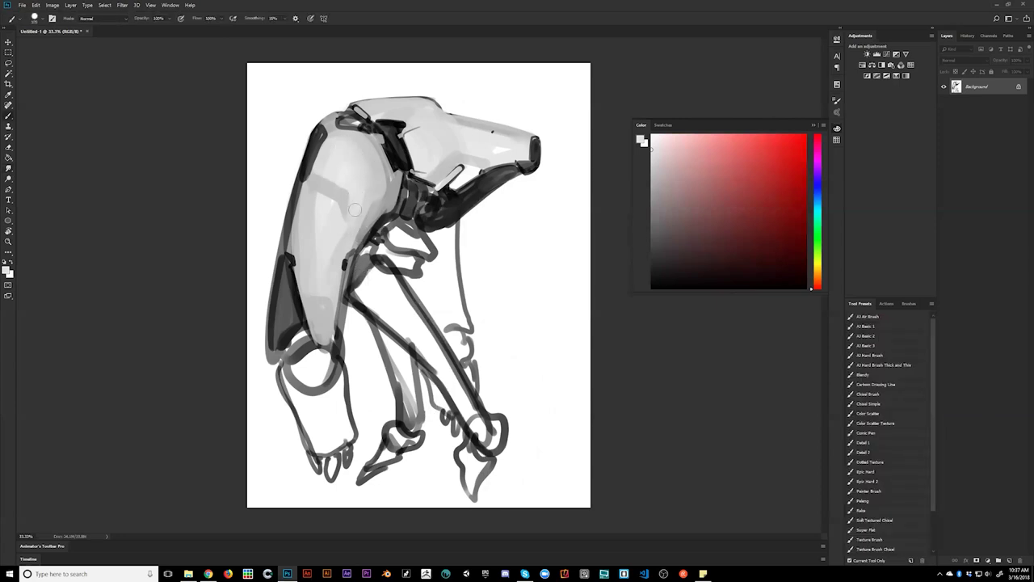
drag(346, 255, 345, 267)
Step: Flip the canvas horizontally and fill the small form hanging beneath the body with light grey using a smaller brush
key(d)
key(bracketleft)
key(bracketleft)
key(bracketleft)
key(bracketleft)
key(ctrl+shift+h)
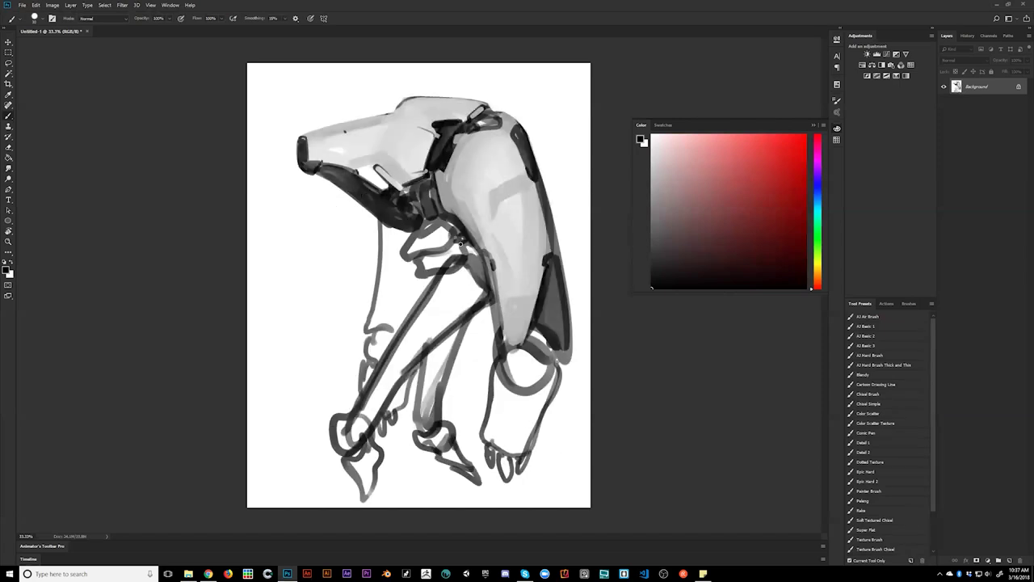
alt+click(413, 261)
mouse_move(417, 240)
mouse_down()
mouse_move(408, 247)
mouse_move(439, 229)
mouse_move(410, 250)
mouse_move(432, 232)
mouse_move(428, 254)
mouse_move(445, 230)
mouse_move(415, 254)
mouse_move(441, 251)
mouse_move(457, 225)
mouse_move(446, 220)
mouse_up()
alt+click(425, 254)
alt+click(430, 260)
Step: Darken the gap along the large leg's inner edge in black and shade the small forms and hip area beneath the body
mouse_move(434, 180)
mouse_down()
mouse_move(443, 220)
mouse_move(434, 211)
mouse_move(462, 247)
mouse_up()
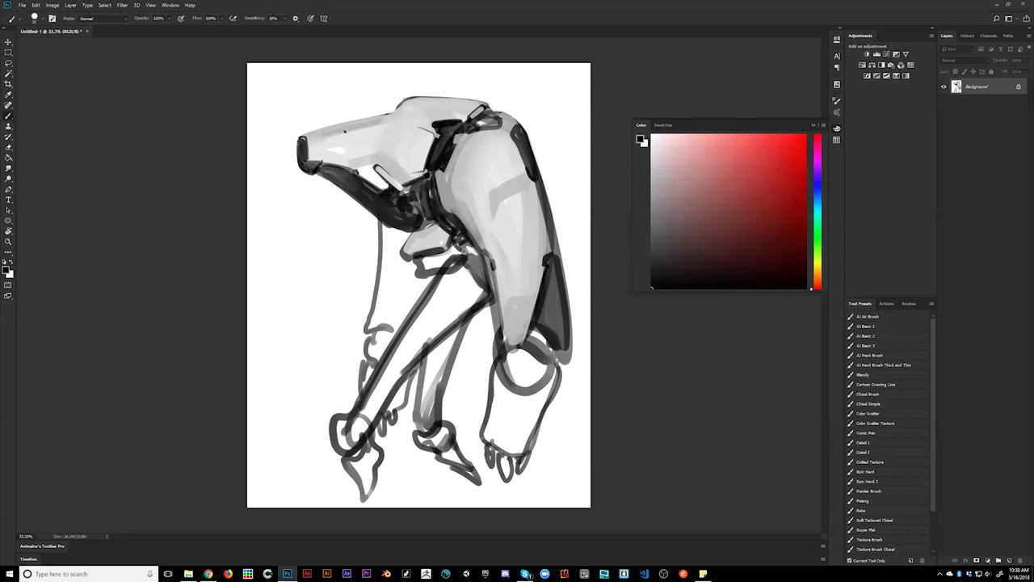
key(ctrl+shift+h)
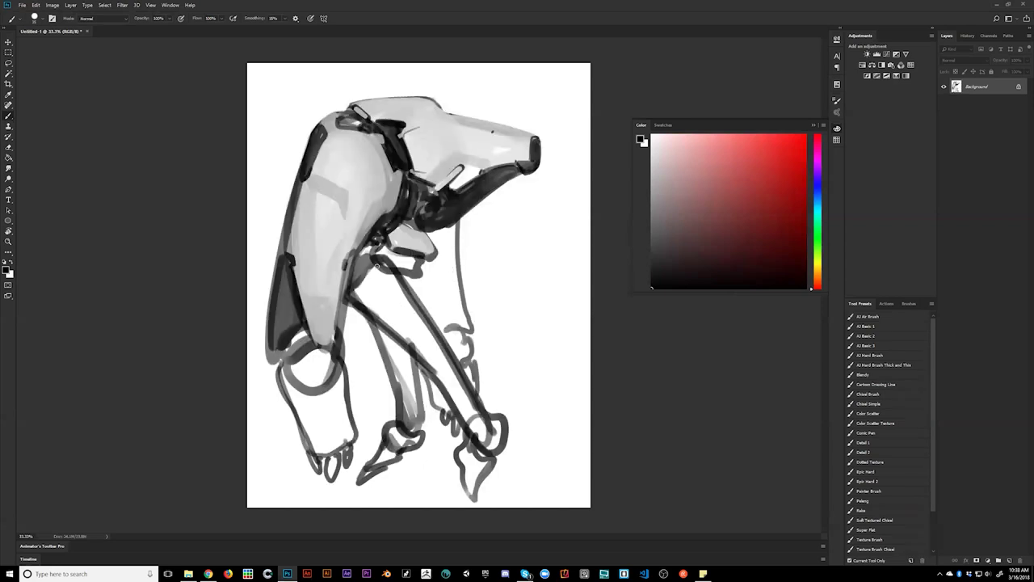
key(x)
key(x)
mouse_move(391, 250)
mouse_down()
mouse_move(415, 259)
mouse_move(382, 260)
mouse_up()
key(x)
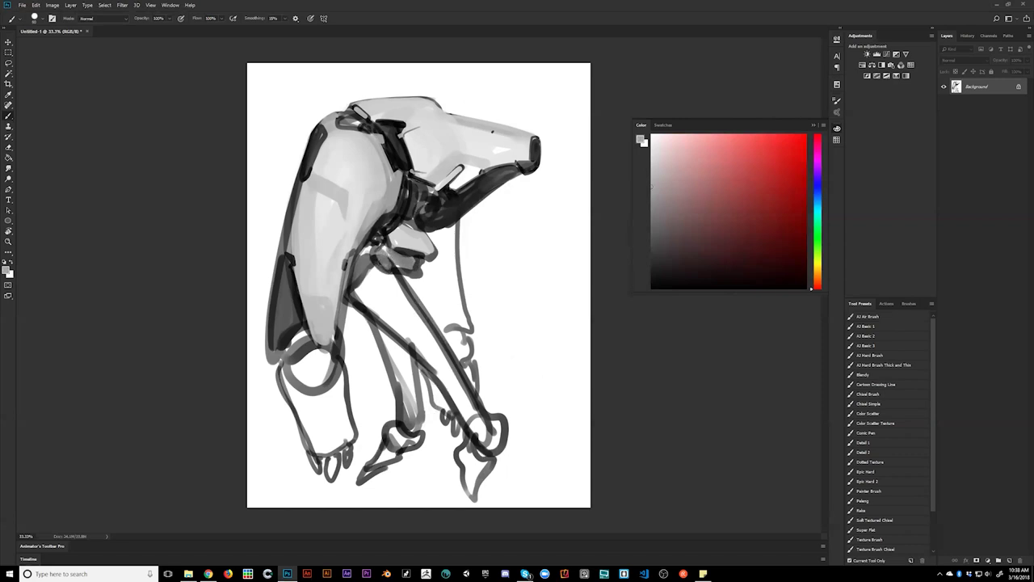
key(x)
mouse_move(373, 266)
mouse_down()
mouse_move(396, 282)
mouse_move(368, 262)
mouse_move(393, 276)
mouse_move(375, 244)
mouse_move(365, 249)
mouse_move(386, 242)
mouse_move(350, 283)
mouse_up()
Step: Shade the large leg's inner edge from the joint down to the knee with sampled mid greys and a larger brush
key(bracketleft)
key(bracketleft)
key(bracketright)
key(bracketright)
key(bracketright)
mouse_move(384, 218)
mouse_down()
mouse_move(348, 282)
mouse_move(335, 341)
mouse_up()
alt+click(339, 296)
alt+click(337, 299)
drag(348, 271, 335, 336)
drag(361, 243, 338, 328)
mouse_move(372, 226)
mouse_down()
mouse_move(353, 253)
mouse_move(381, 214)
mouse_move(346, 317)
mouse_up()
alt+click(381, 217)
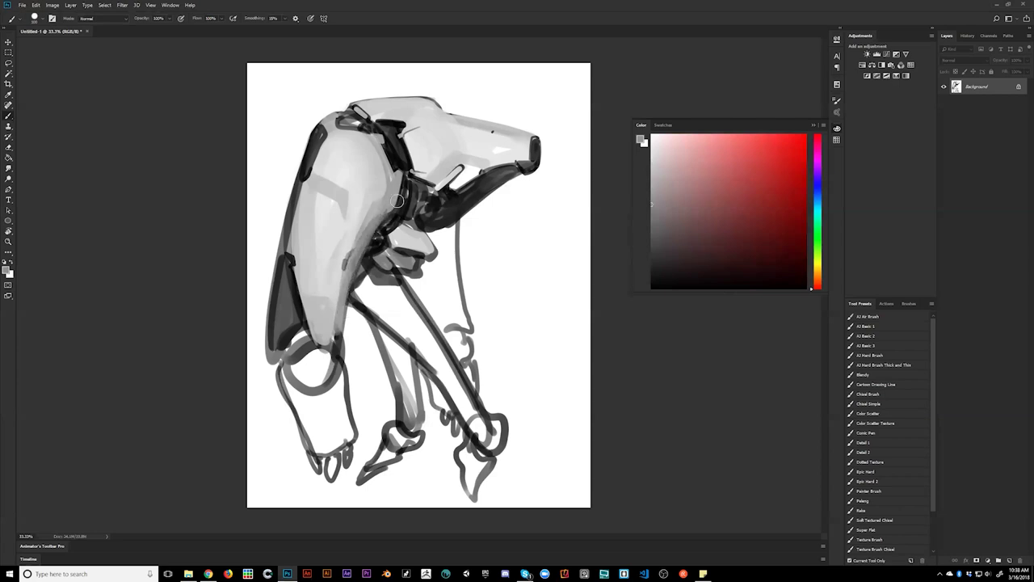
Step: Flip the canvas horizontally and fill the large leg's round knee joint and lower segment with sampled grey
key(z)
alt+click(388, 294)
key(ctrl+shift+h)
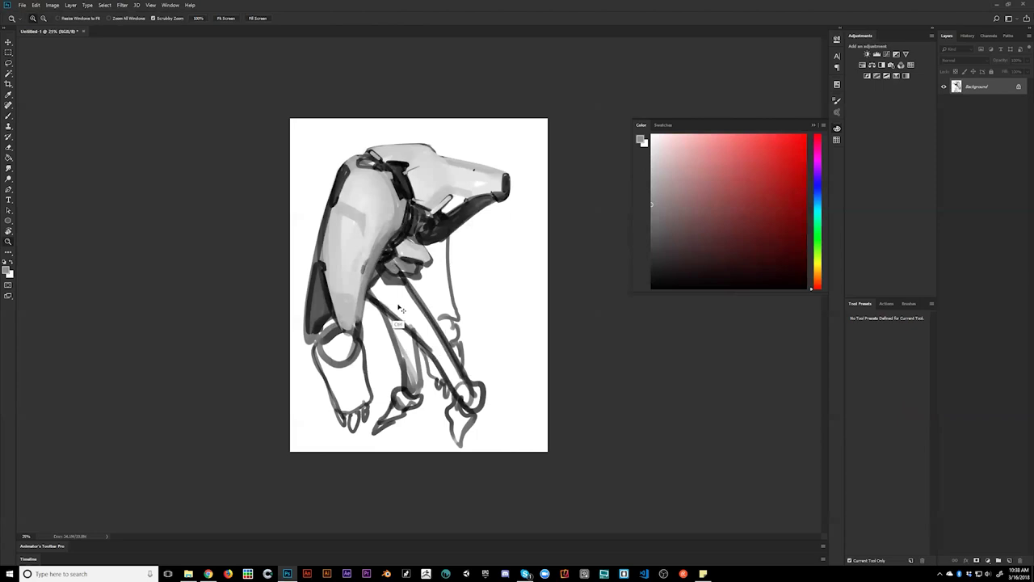
key(b)
mouse_move(514, 339)
mouse_down()
mouse_move(496, 337)
mouse_move(486, 355)
mouse_move(495, 359)
mouse_move(496, 336)
mouse_move(508, 341)
mouse_move(516, 325)
mouse_move(503, 349)
mouse_move(475, 349)
mouse_up()
alt+click(502, 340)
alt+click(486, 333)
mouse_move(475, 391)
mouse_down()
mouse_move(483, 407)
mouse_move(478, 364)
mouse_move(480, 384)
mouse_up()
mouse_move(517, 354)
mouse_down()
mouse_move(494, 406)
mouse_move(482, 410)
mouse_up()
drag(492, 373, 482, 402)
drag(504, 370, 492, 381)
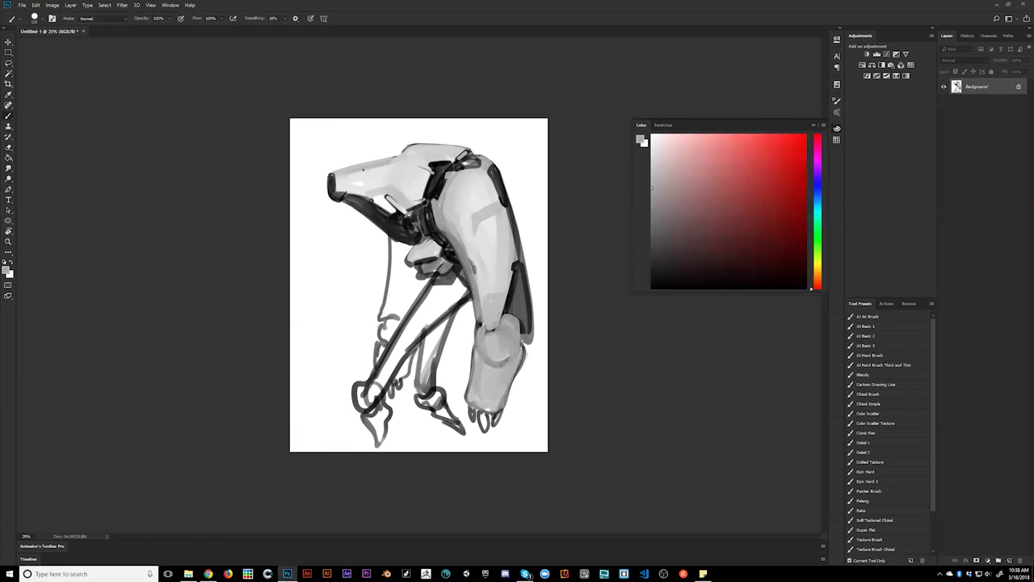
Step: Flip the canvas horizontally and block sampled grey into the upper part of the slanted middle leg
key(z)
click(502, 368)
key(ctrl+shift+h)
key(b)
key(d)
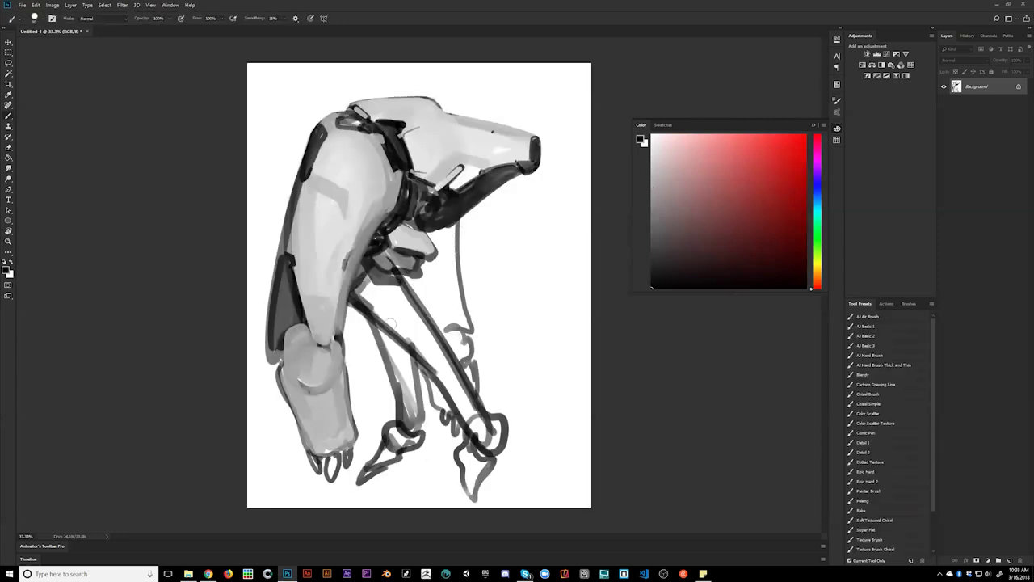
alt+click(362, 306)
alt+click(370, 281)
mouse_move(357, 293)
mouse_down()
mouse_move(395, 309)
mouse_move(402, 301)
mouse_move(429, 332)
mouse_up()
Step: Extend the grey fill down the slanted middle leg to its ankle joint with a larger brush
key(])
key(])
mouse_move(375, 289)
mouse_down()
mouse_move(440, 366)
mouse_move(438, 347)
mouse_move(442, 359)
mouse_move(416, 334)
mouse_move(464, 408)
mouse_up()
drag(429, 335, 478, 433)
mouse_move(453, 397)
mouse_down()
mouse_move(485, 443)
mouse_move(498, 427)
mouse_move(494, 446)
mouse_up()
drag(417, 331, 446, 393)
drag(421, 350, 486, 417)
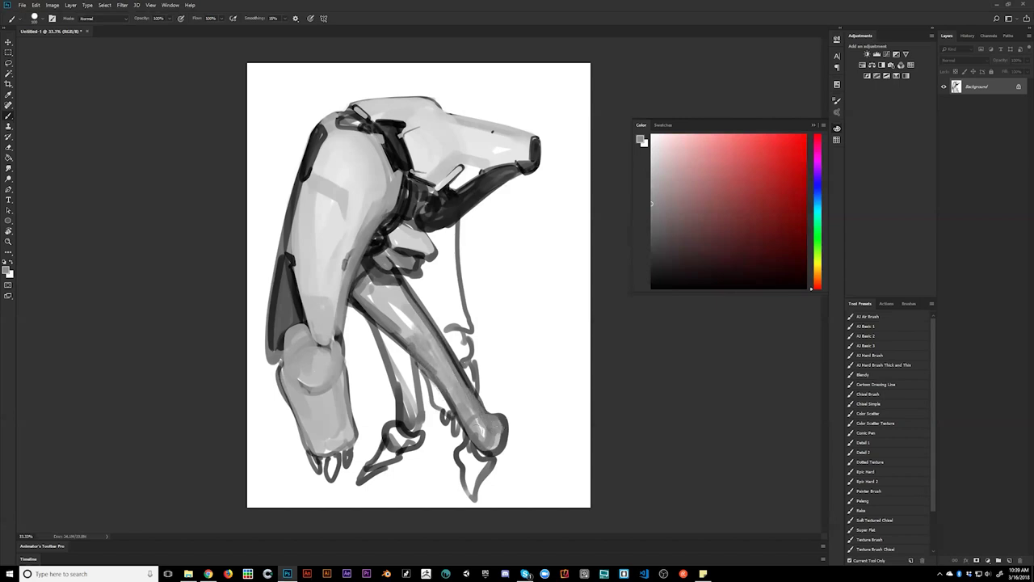
Step: Flip the canvas horizontally and model the slanted middle leg with long sampled grey strokes and a light highlight along its length
key(ctrl+f)
alt+click(433, 335)
key(bracketright)
drag(445, 301, 388, 379)
drag(449, 293, 383, 390)
drag(438, 304, 362, 404)
drag(396, 361, 360, 411)
mouse_move(419, 325)
mouse_down()
mouse_move(365, 407)
mouse_move(417, 325)
mouse_move(409, 341)
mouse_up()
alt+click(444, 297)
mouse_move(406, 335)
mouse_down()
mouse_move(349, 416)
mouse_move(444, 284)
mouse_move(356, 421)
mouse_move(442, 281)
mouse_move(357, 415)
mouse_move(402, 356)
mouse_move(375, 396)
mouse_up()
alt+click(429, 304)
mouse_move(433, 348)
mouse_down()
mouse_move(375, 422)
mouse_move(475, 296)
mouse_move(401, 374)
mouse_up()
mouse_move(400, 373)
mouse_down()
mouse_move(437, 329)
mouse_move(404, 371)
mouse_up()
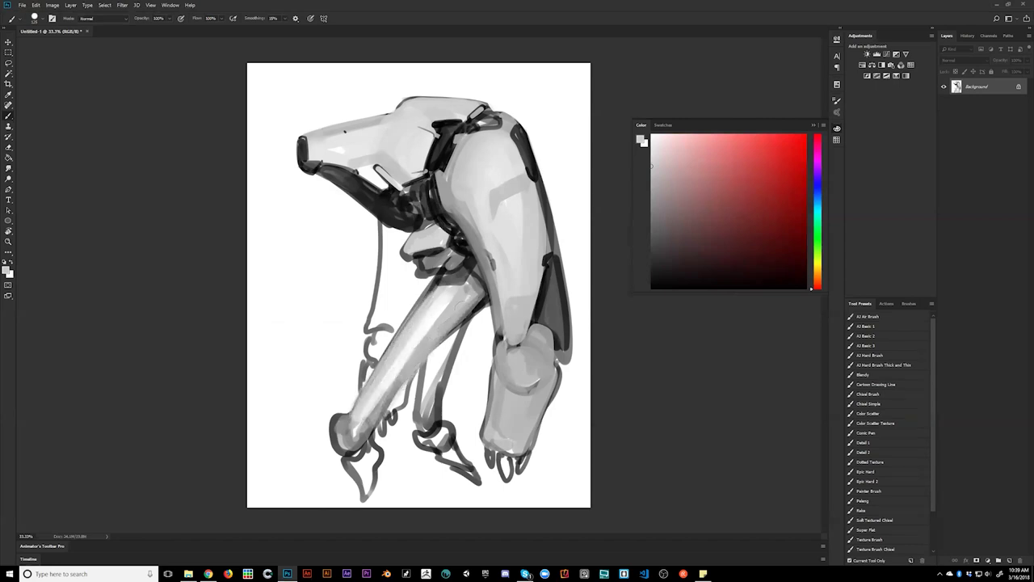
Step: Undo the last two edits and darken the top of the slanted middle leg in black
key(d)
key(ctrl+alt+z)
key(ctrl+alt+z)
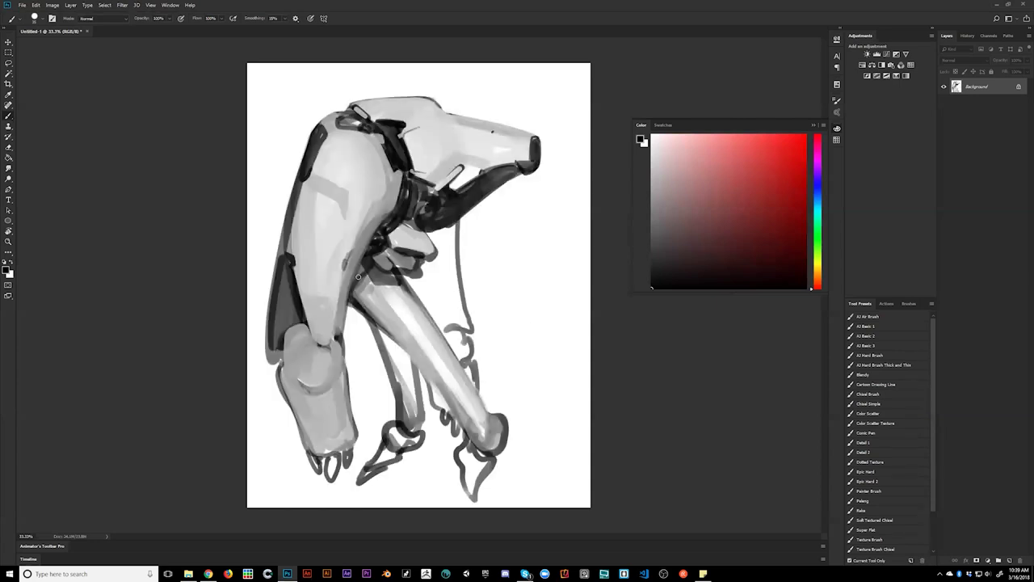
drag(376, 282, 365, 310)
Step: Fill the rear leg behind the slanted one, including its ankle and pointed foot, with dark grey
mouse_move(381, 330)
mouse_down()
mouse_move(409, 353)
mouse_move(401, 397)
mouse_move(412, 356)
mouse_move(405, 407)
mouse_up()
key(ctrl+z)
drag(407, 359, 411, 418)
mouse_move(416, 376)
mouse_down()
mouse_move(416, 421)
mouse_move(411, 406)
mouse_move(414, 427)
mouse_move(394, 433)
mouse_move(402, 448)
mouse_up()
alt+click(403, 381)
mouse_move(406, 444)
mouse_down()
mouse_move(417, 438)
mouse_move(371, 470)
mouse_up()
Step: Flip the canvas horizontally and fill the far leg beneath the body and its knee area with mid grey
key(ctrl+f)
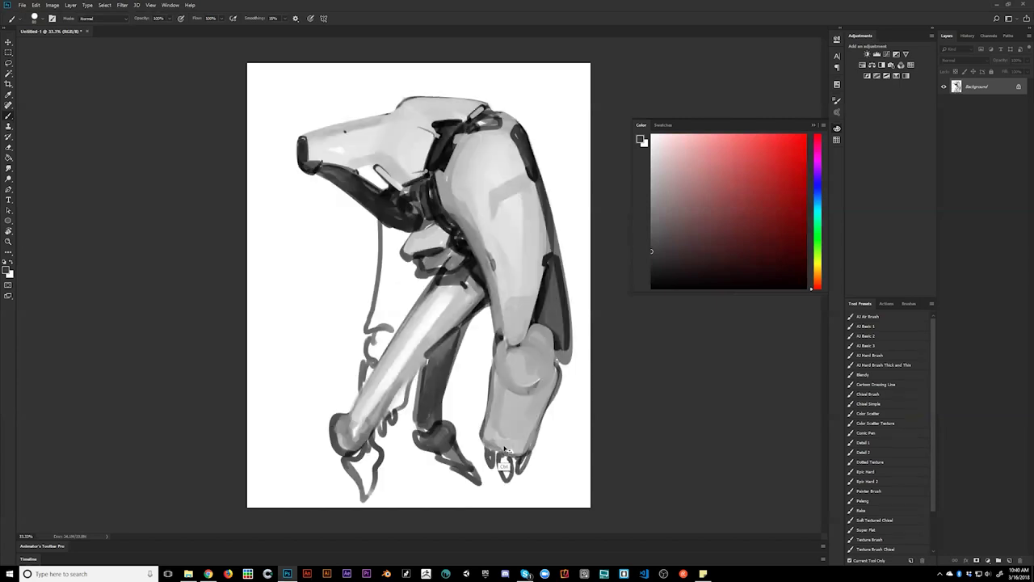
mouse_move(386, 228)
mouse_down()
mouse_move(388, 275)
mouse_move(399, 234)
mouse_move(385, 305)
mouse_move(383, 266)
mouse_move(380, 312)
mouse_move(404, 256)
mouse_move(398, 313)
mouse_up()
alt+click(388, 253)
mouse_move(406, 258)
mouse_down()
mouse_move(408, 301)
mouse_move(373, 345)
mouse_move(384, 345)
mouse_up()
drag(370, 364, 365, 374)
Step: Paint a black shadow on the far leg's upper inner side beside the slanted leg, flipping the canvas before and after
key(ctrl+f)
key(d)
drag(415, 284, 435, 317)
drag(421, 284, 436, 319)
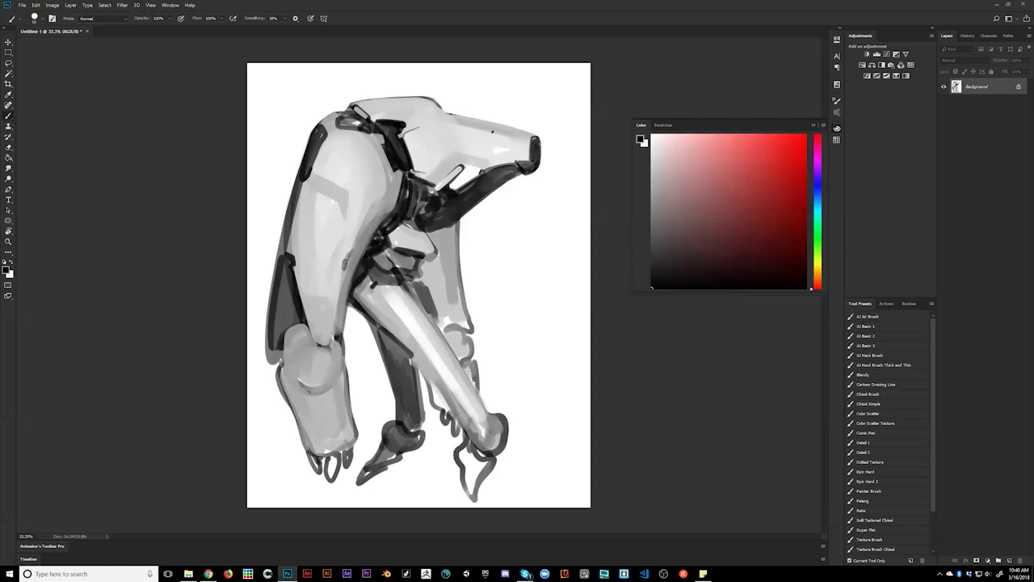
mouse_move(421, 282)
mouse_down()
mouse_move(423, 263)
mouse_move(435, 317)
mouse_up()
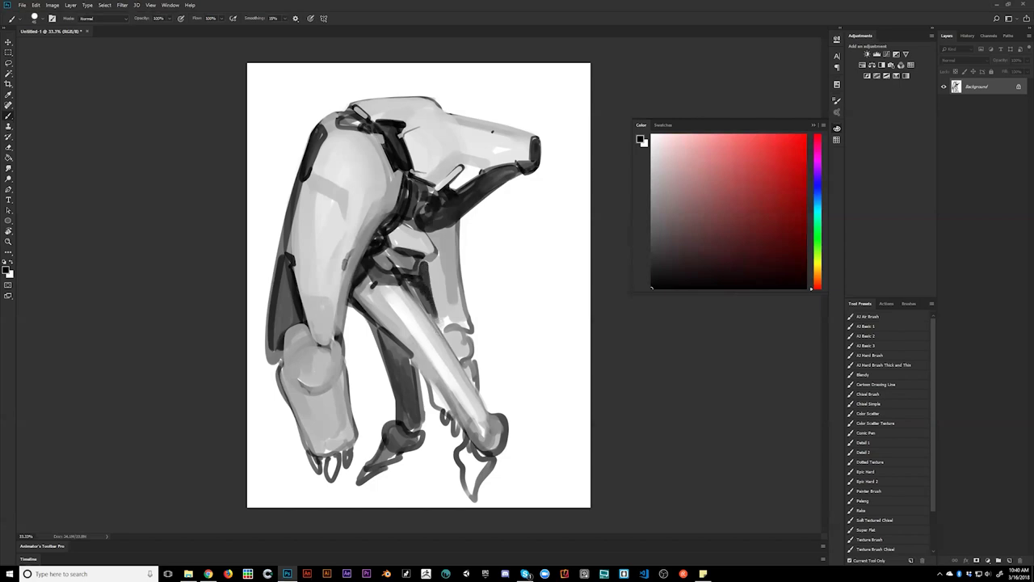
key(ctrl+shift+h)
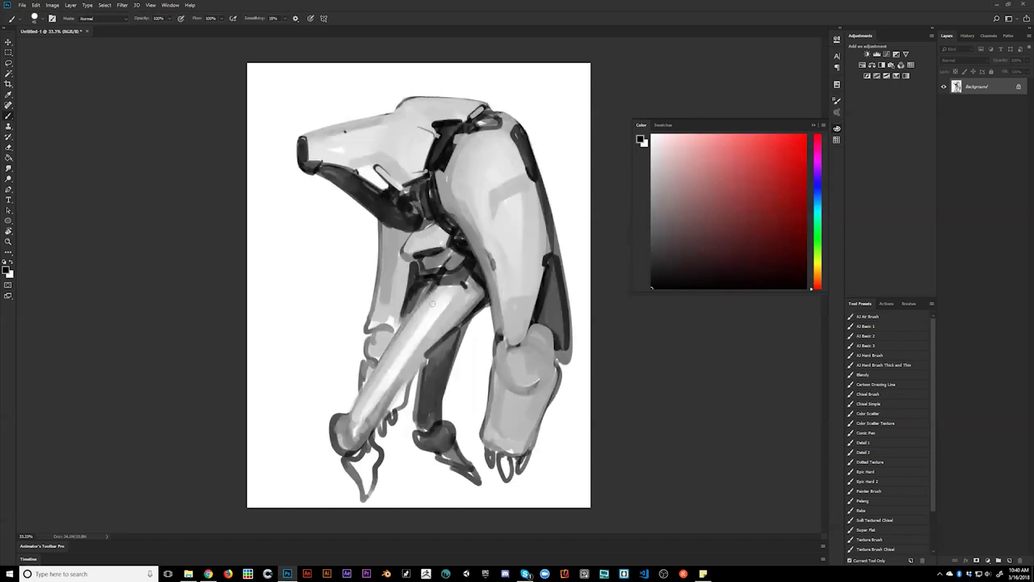
Step: Enlarge the brush and smooth the rear of the dark lower jaw with sampled dark greys
alt+click(405, 230)
key(])
key(])
key(])
key(])
key(])
key(])
key(])
alt+click(391, 209)
mouse_move(410, 191)
mouse_down()
mouse_move(418, 228)
mouse_move(417, 195)
mouse_up()
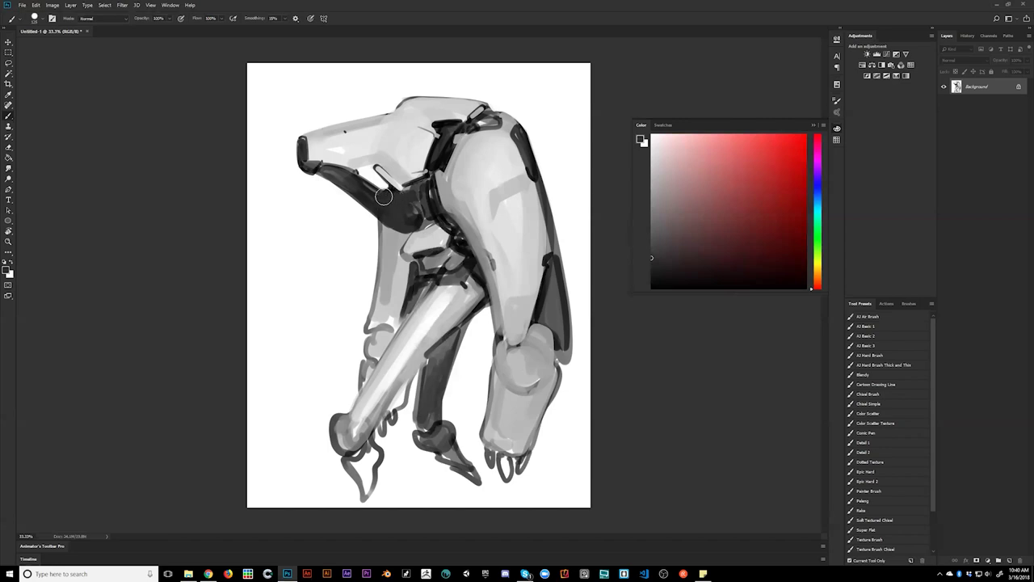
Step: Blend slightly lighter sampled greys across the rear of the dark lower jaw to round its form
alt+click(408, 208)
mouse_move(408, 206)
mouse_down()
mouse_move(409, 194)
mouse_move(390, 200)
mouse_move(407, 197)
mouse_up()
alt+click(389, 197)
alt+click(402, 221)
drag(393, 210, 414, 211)
alt+click(399, 198)
alt+click(392, 214)
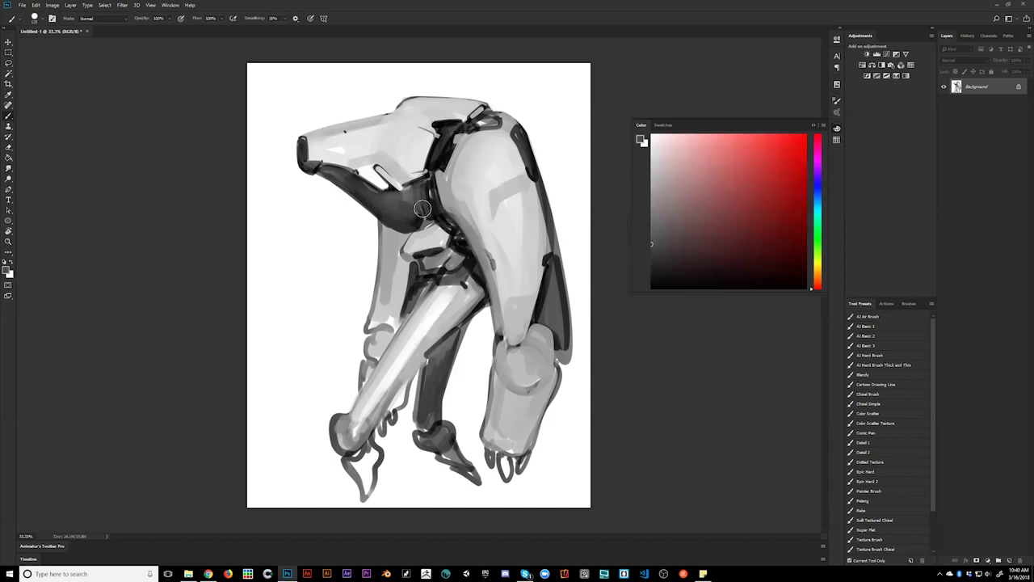
Step: Draw a short black panel line beside the dark shoulder plate and dot small black marks on the thigh, flipping the canvas to check
key(ctrl+shift+h)
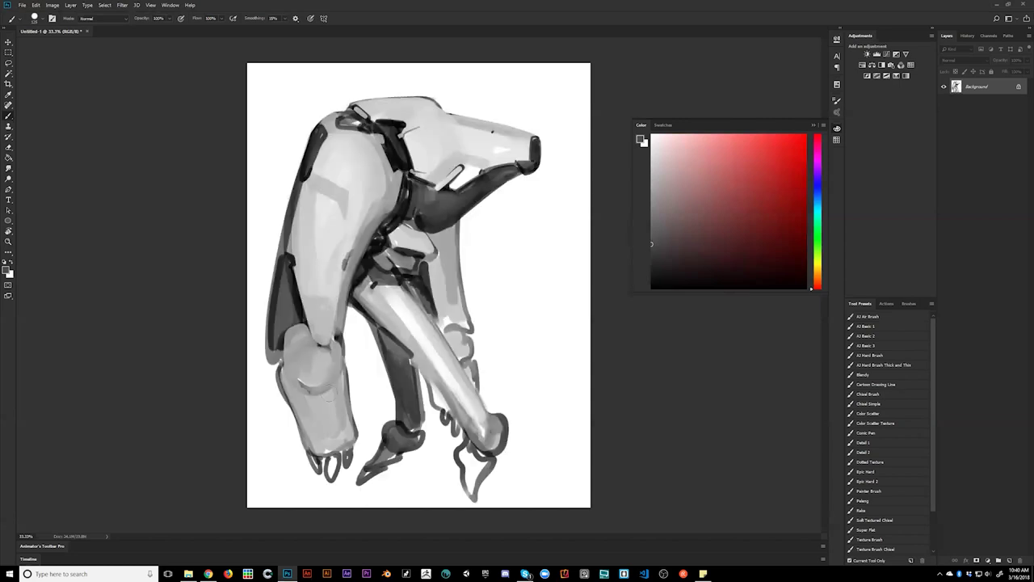
key(alt)
alt+click(330, 145)
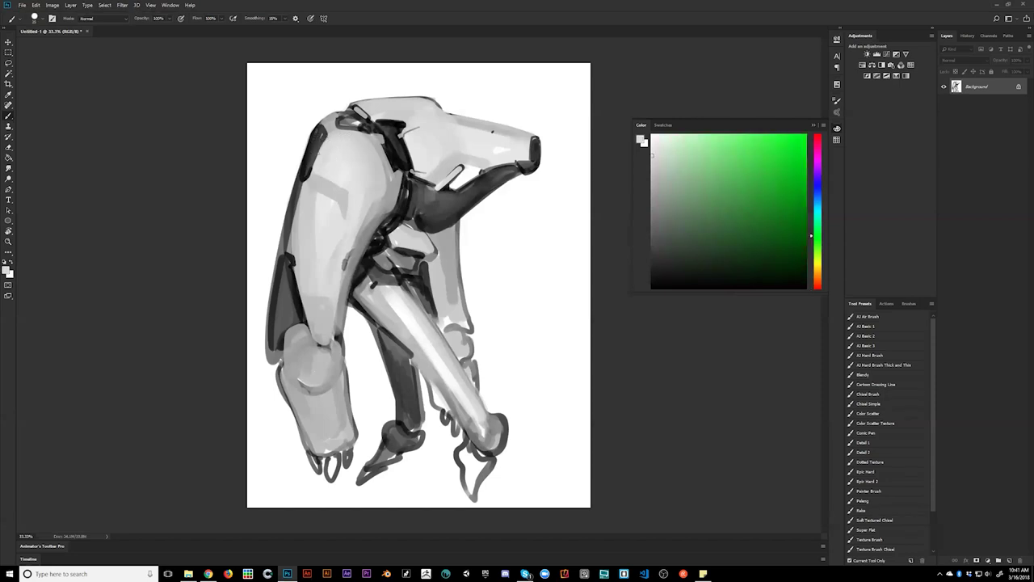
drag(321, 144, 316, 156)
key(d)
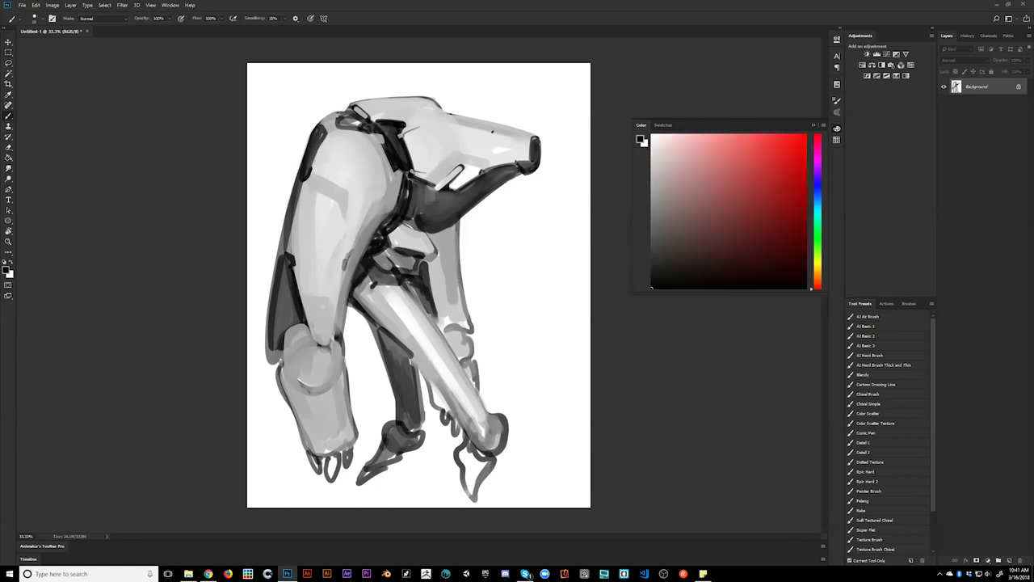
drag(325, 138, 315, 165)
key(ctrl+z)
drag(323, 146, 315, 165)
key(ctrl+shift+h)
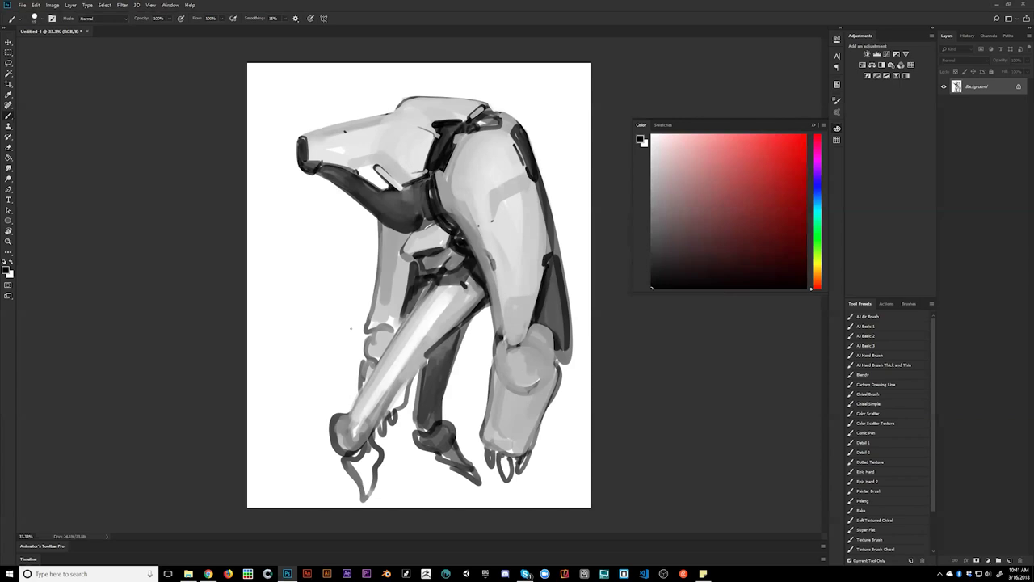
key(ctrl+shift+h)
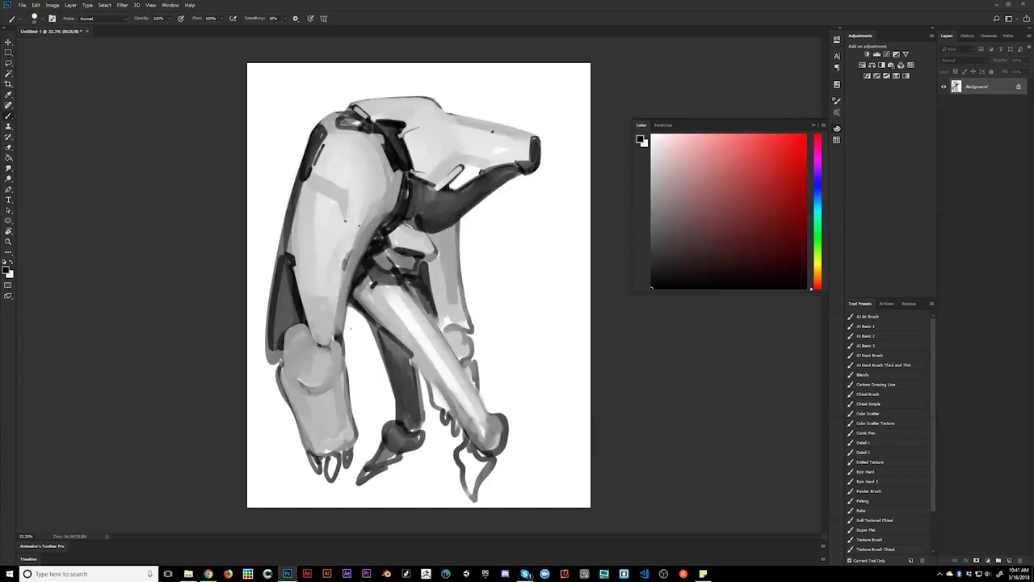
key(ctrl+shift+h)
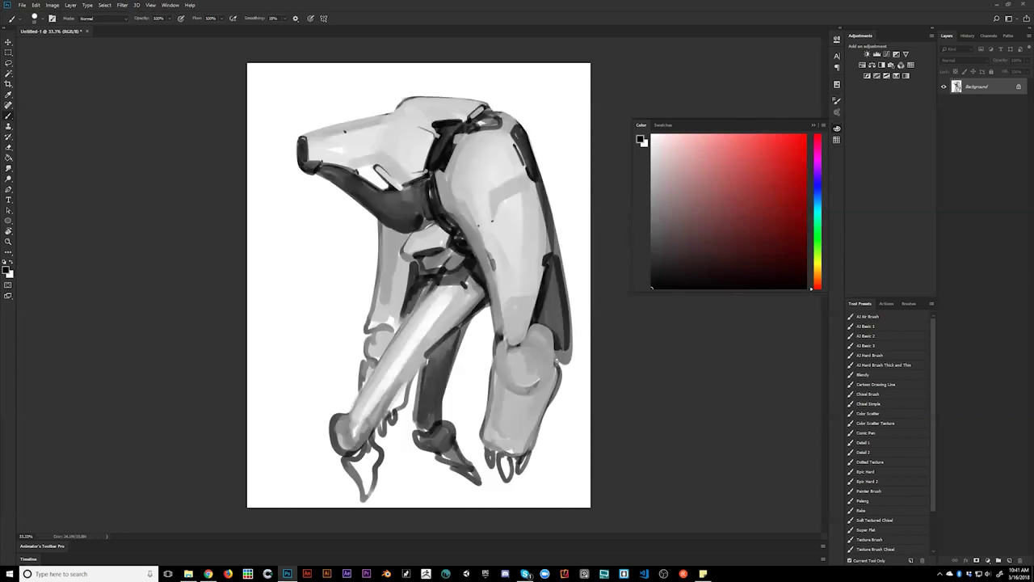
Step: Paint a mid-grey shadow band along the upper underside of the slanted middle leg
alt+click(473, 304)
alt+click(425, 366)
drag(472, 306, 426, 349)
alt+click(487, 317)
drag(480, 296, 428, 352)
mouse_move(463, 299)
mouse_down()
mouse_move(405, 366)
mouse_move(465, 296)
mouse_up()
Step: Flip the canvas and shade the upper part of the far leg beneath the jaw with mid-grey strokes
key(ctrl+shift+h)
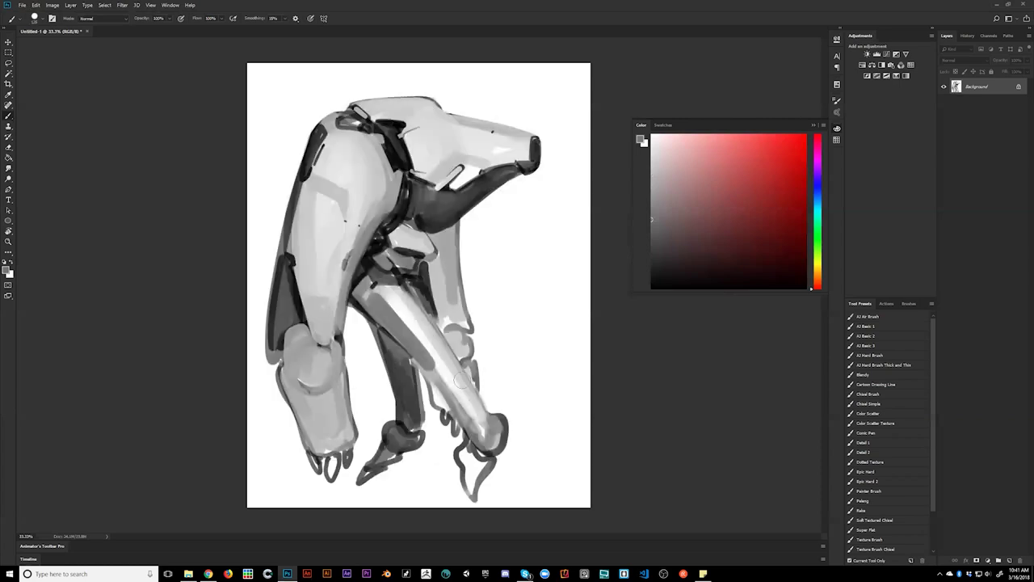
drag(428, 269, 449, 320)
drag(444, 248, 454, 310)
key(ctrl+z)
key(ctrl+z)
key(ctrl+f)
Step: Paint a white highlight with a smaller brush on the small plate beneath the jaw
key(d)
key(x)
key(bracketleft)
key(bracketleft)
key(bracketleft)
mouse_move(432, 227)
mouse_down()
mouse_move(442, 233)
mouse_move(423, 244)
mouse_up()
key(alt)
alt+click(444, 237)
Step: Draw black vertical panel lines at the rear of the lower jaw beside the neck joint and flip the canvas
key(x)
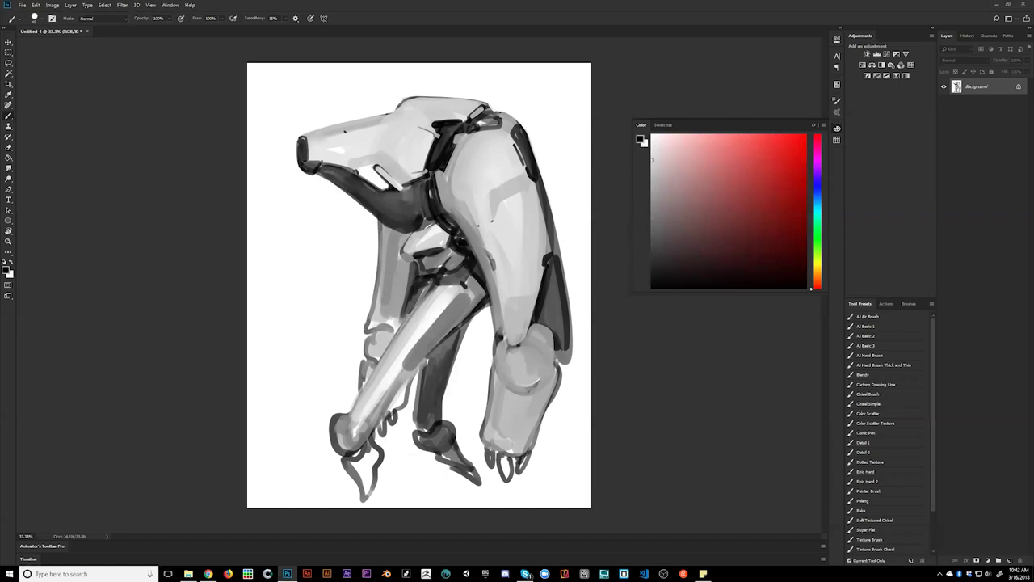
mouse_move(391, 227)
mouse_down()
mouse_move(436, 236)
mouse_move(409, 192)
mouse_up()
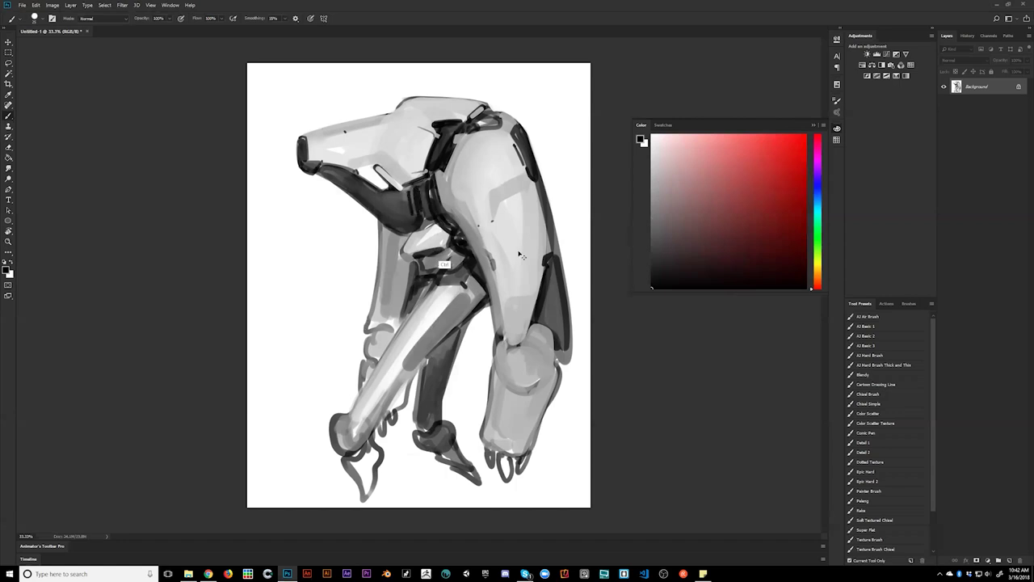
key(ctrl+shift+h)
Step: Paint a thin white outline around the clip-shaped joint on top of the shoulder
key(h)
key(x)
key(x)
key(x)
key(x)
key(x)
drag(491, 127, 498, 118)
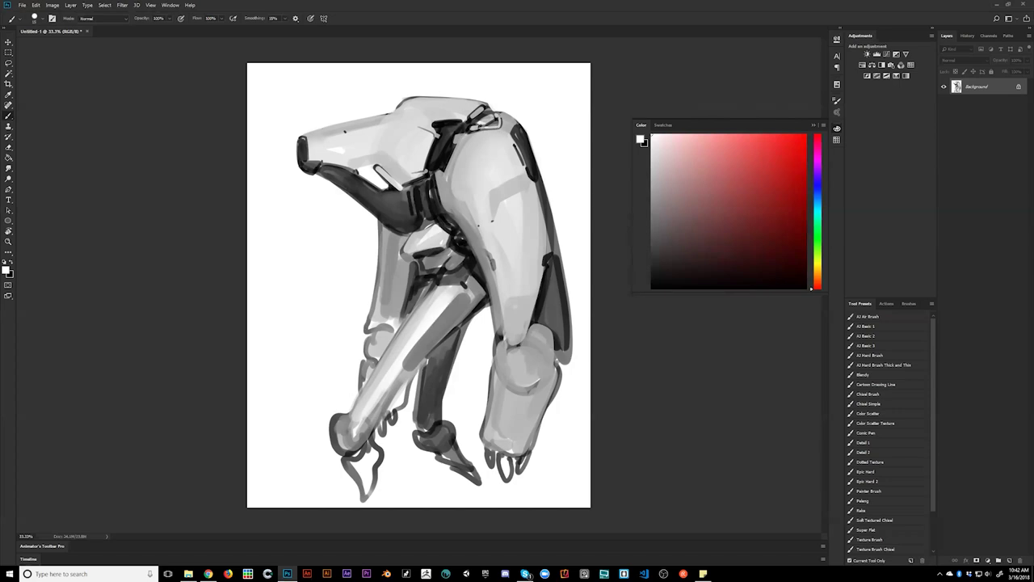
key(x)
drag(468, 135, 481, 134)
key(ctrl+z)
Step: Flip the canvas, hide the interface panels and extend the black plate on the shoulder's outer edge into a squarer shape
key(ctrl+shift+h)
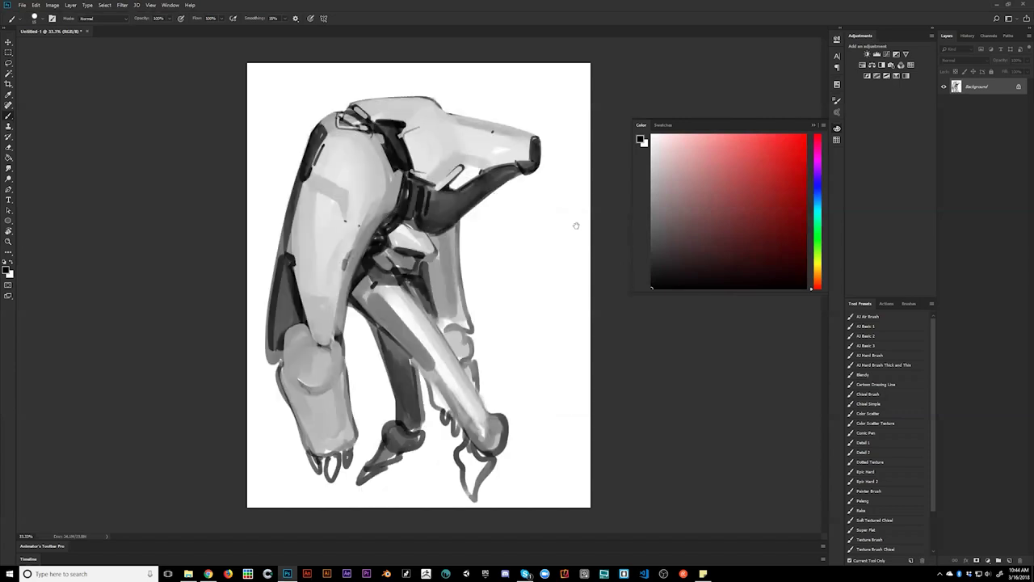
key(Tab)
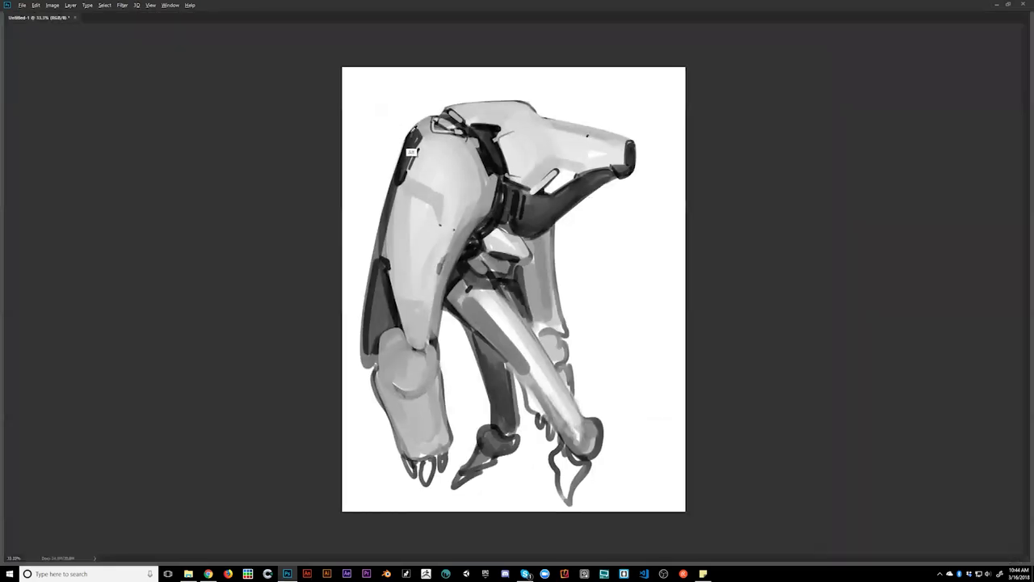
drag(411, 129, 394, 177)
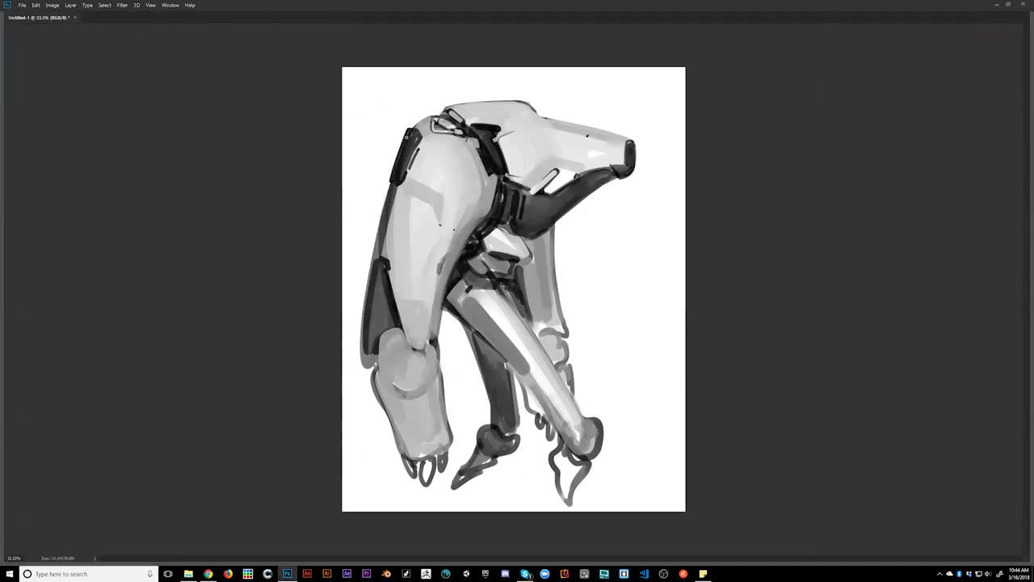
drag(416, 128, 411, 130)
Step: Extend the dark plate behind the large leg's knee outward, add a small tab beneath it and flip the canvas
mouse_move(378, 254)
mouse_down()
mouse_move(369, 256)
mouse_move(362, 356)
mouse_up()
mouse_move(370, 257)
mouse_down()
mouse_move(365, 396)
mouse_move(375, 395)
mouse_move(373, 368)
mouse_up()
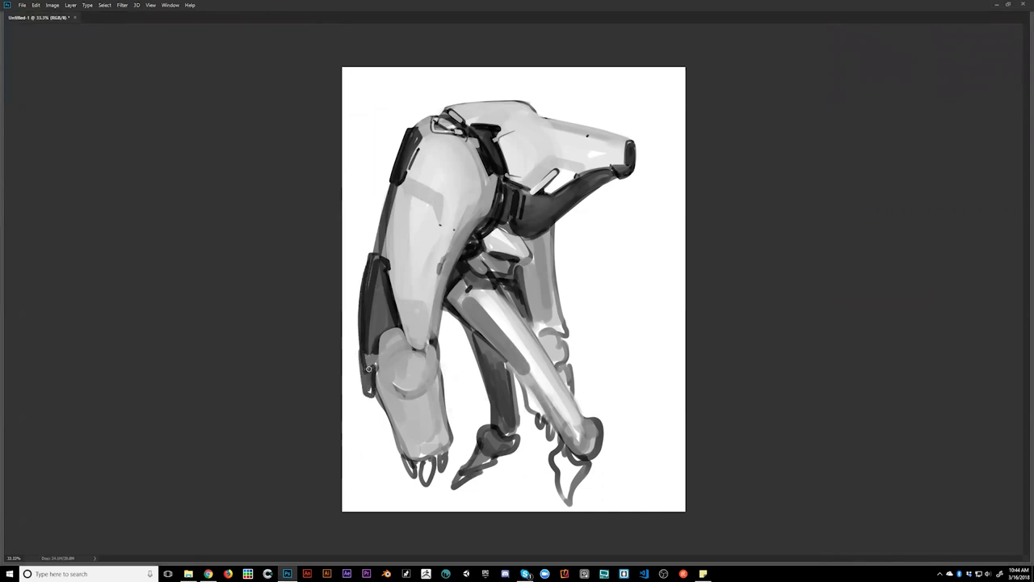
drag(367, 351, 377, 354)
key(ctrl+shift+h)
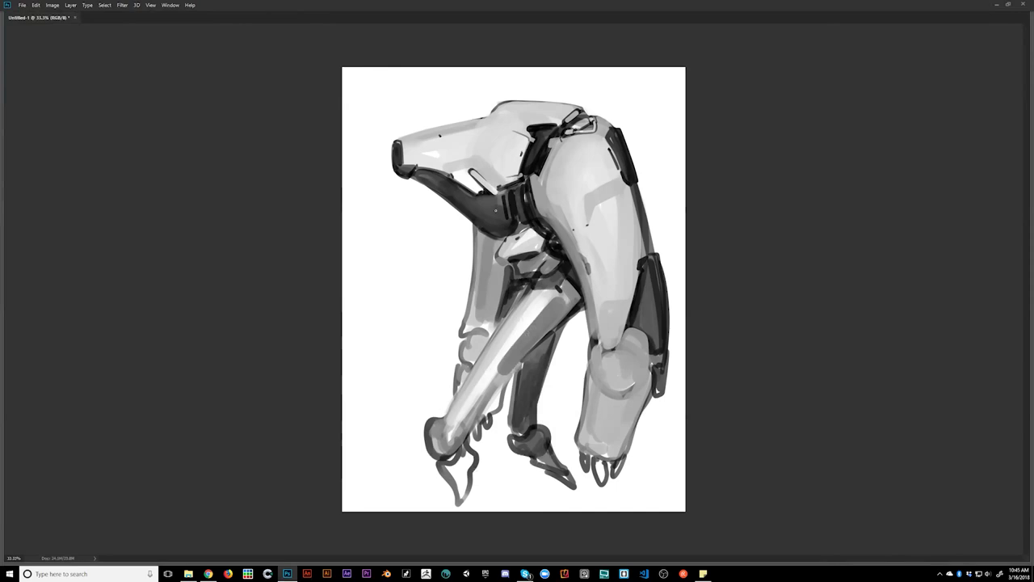
Step: Add fine line detail beneath the clip on top of the shoulder, undoing and redrawing the stroke
key(ctrl+shift+h)
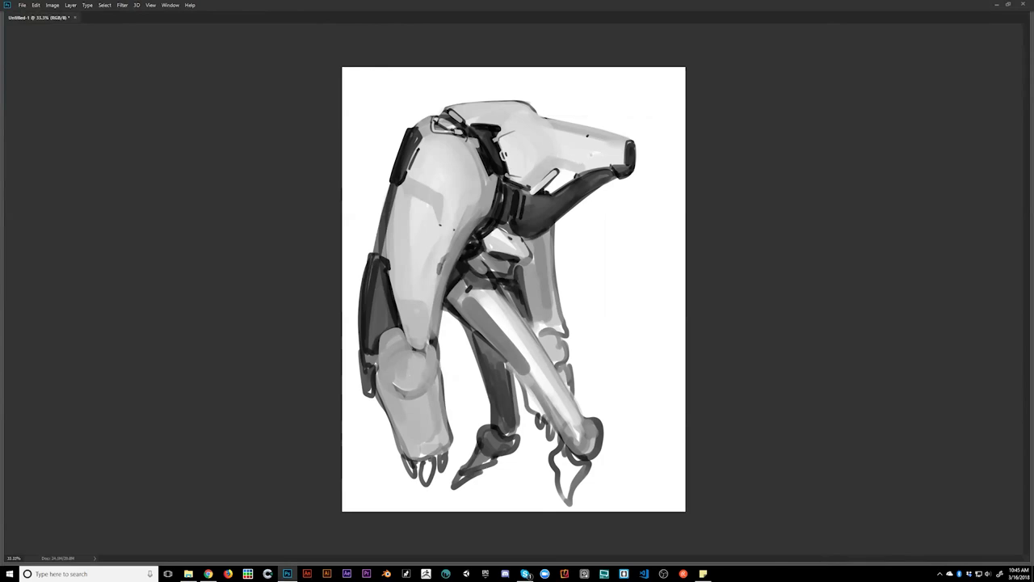
key(ctrl+shift+h)
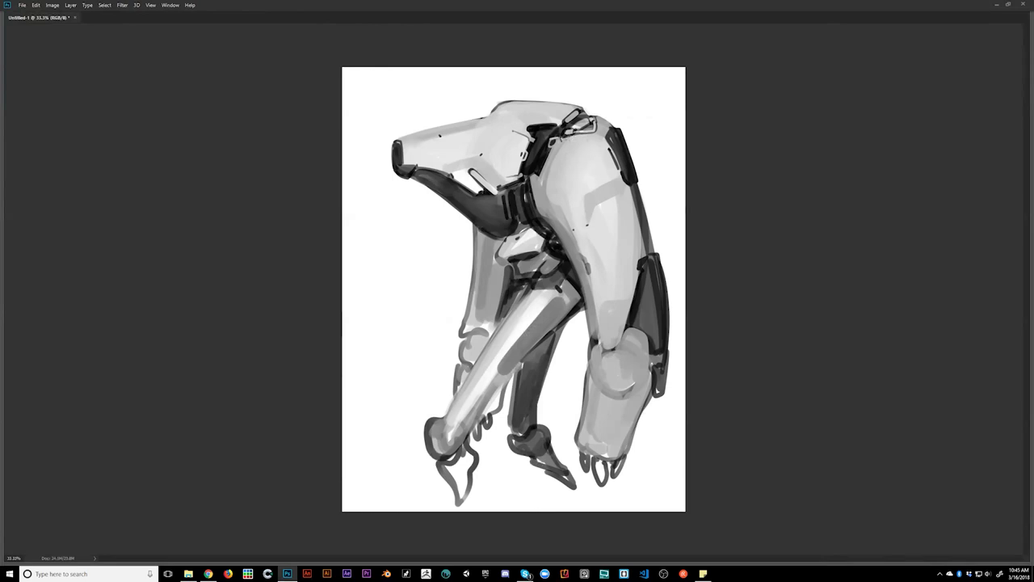
drag(569, 139, 587, 133)
key(ctrl+z)
mouse_move(579, 136)
mouse_down()
mouse_move(563, 138)
mouse_move(596, 129)
mouse_up()
Step: Flip the canvas and draw a black stepped panel line along the inner edge of the large leg's thigh
key(ctrl+minus)
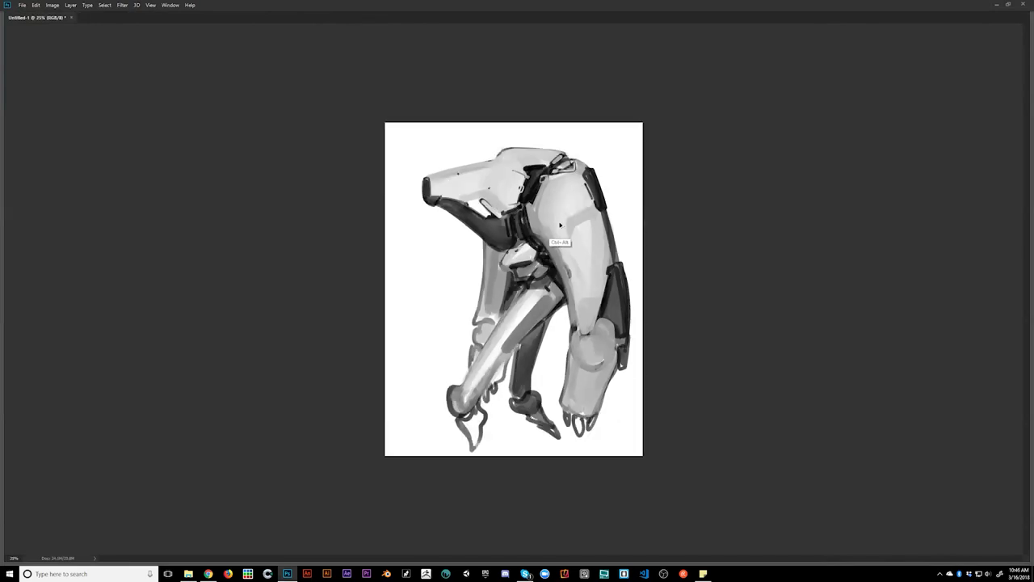
key(ctrl+shift+h)
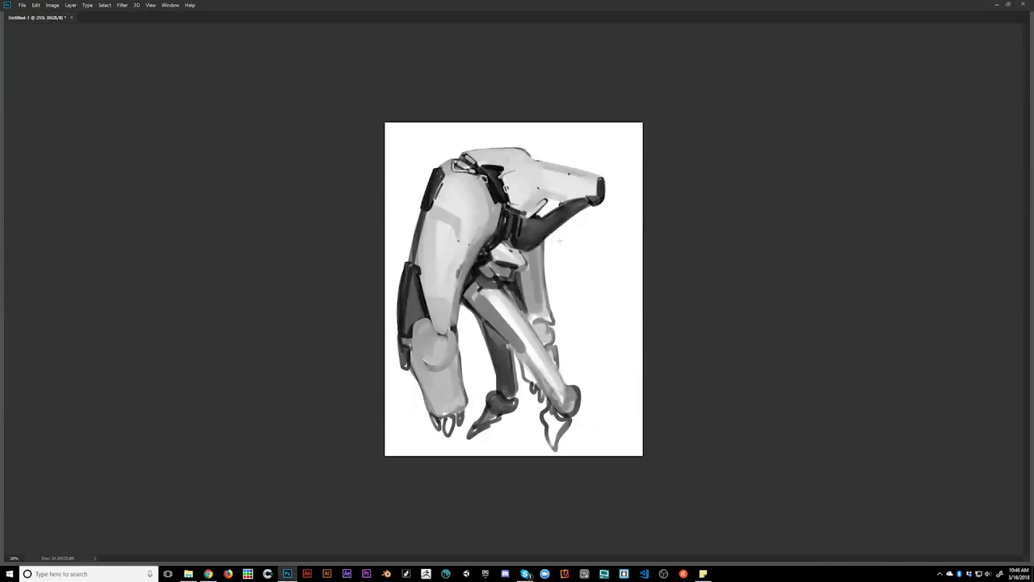
key(ctrl+plus)
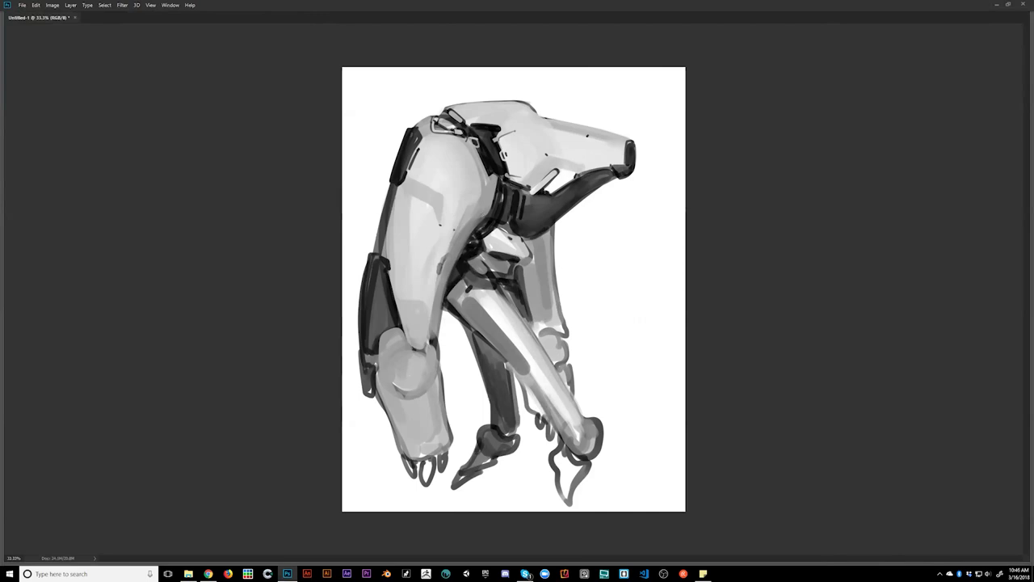
drag(488, 214, 469, 222)
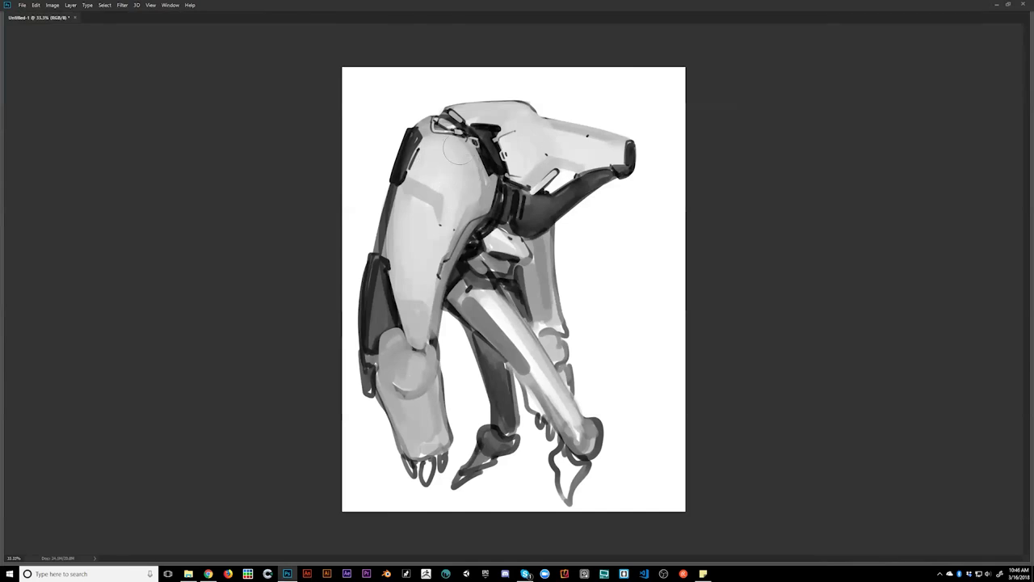
key(ctrl+minus)
key(ctrl+minus)
key(ctrl+minus)
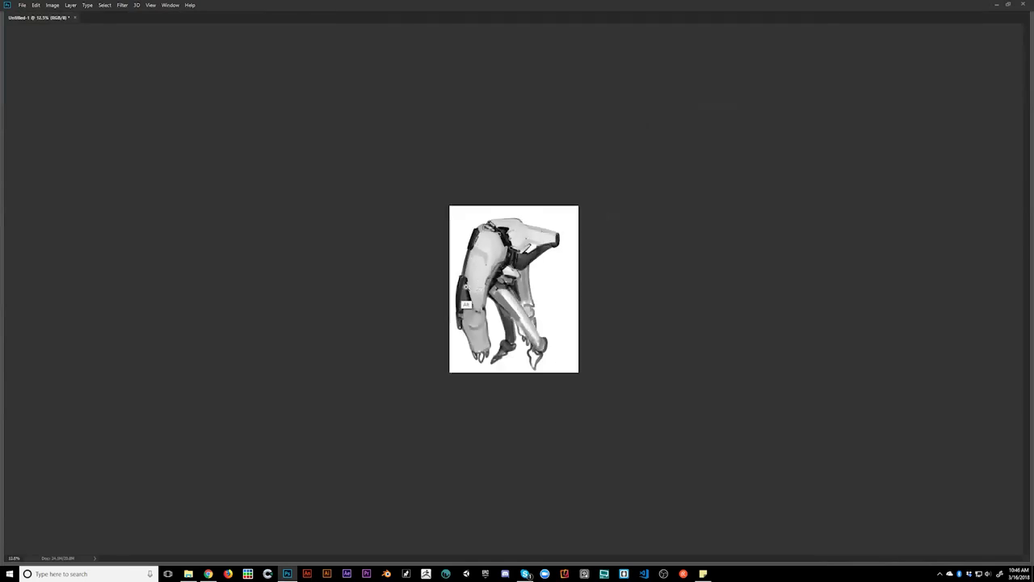
key(ctrl+plus)
key(ctrl+plus)
key(ctrl+plus)
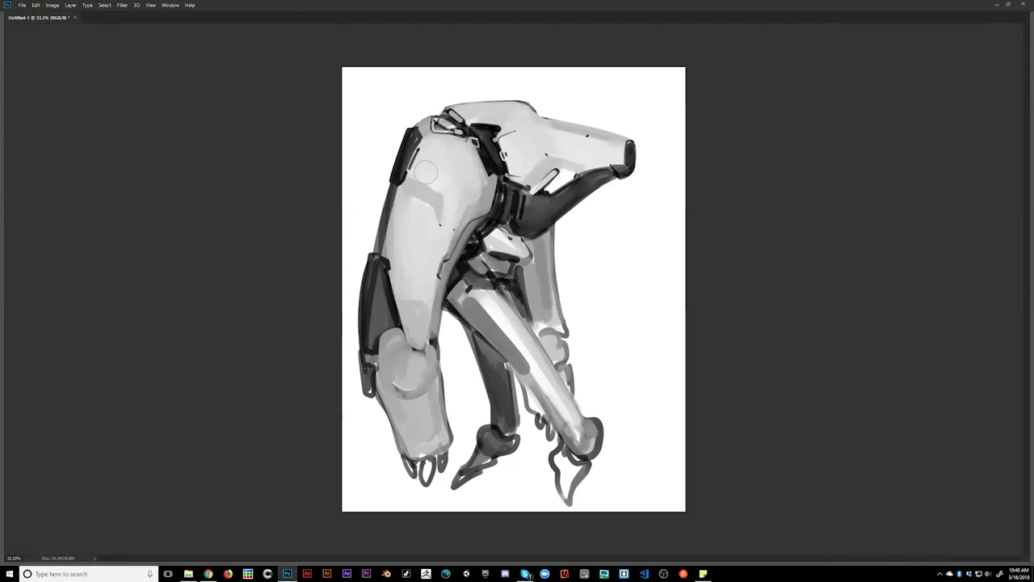
Step: Add a new layer and paint over the hard-edged grey shadow on the thigh with sampled light greys
key(Tab)
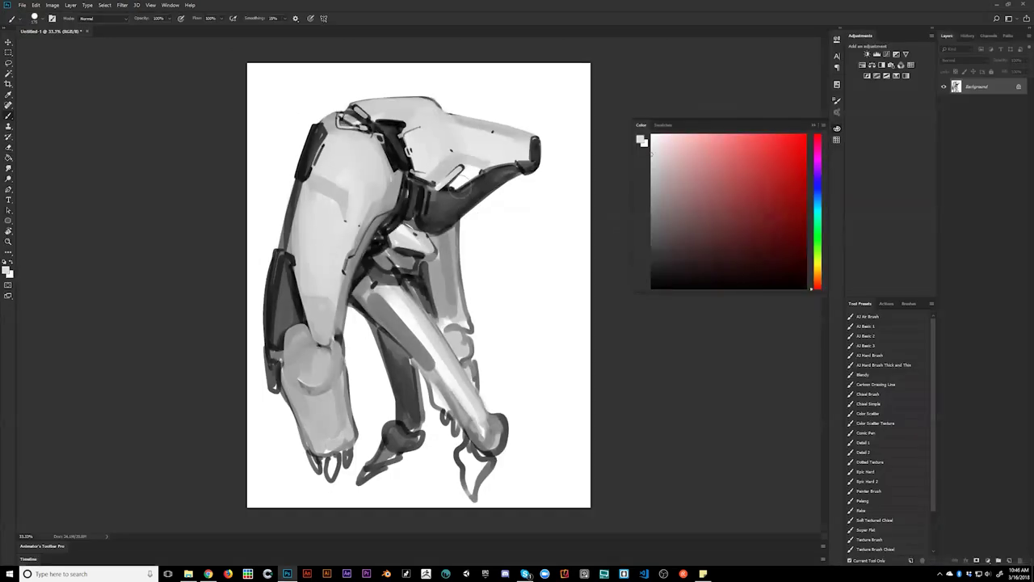
key(Tab)
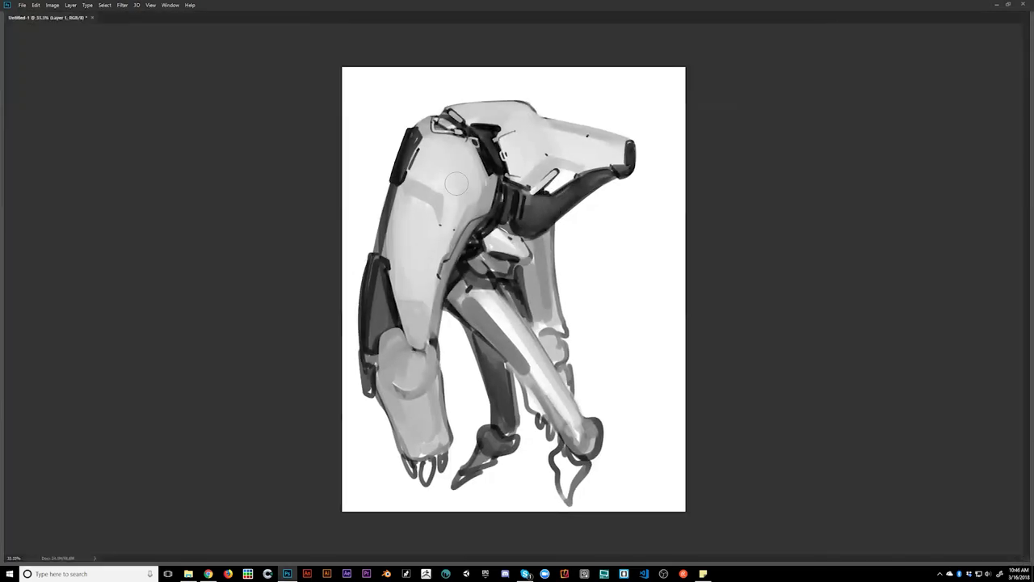
drag(423, 174, 451, 195)
alt+click(439, 199)
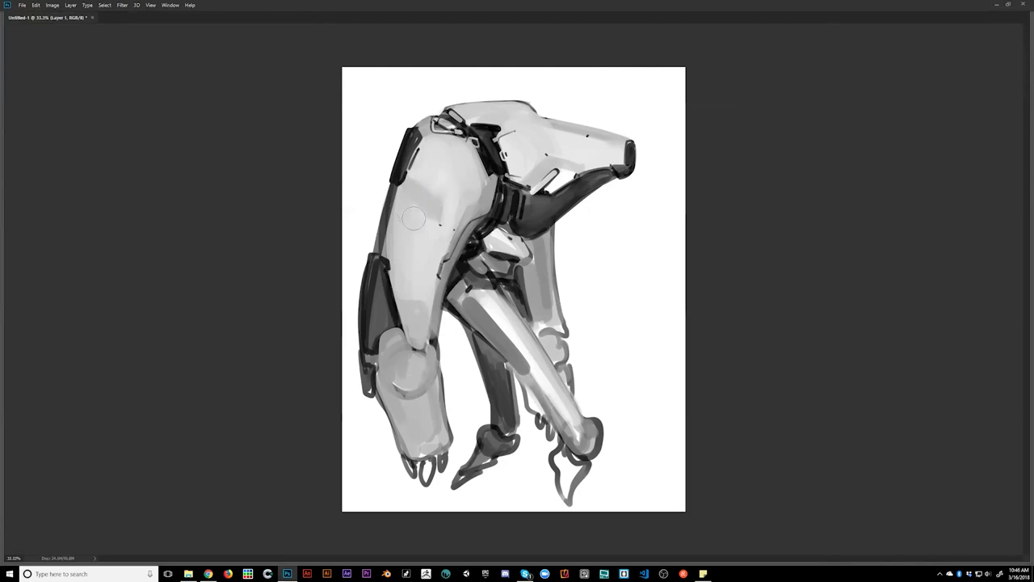
alt+click(438, 239)
mouse_move(434, 239)
mouse_down()
mouse_move(425, 210)
mouse_move(427, 228)
mouse_up()
Step: Blend sampled light grey over the rounded inner side of the upper thigh
key(ctrl+alt)
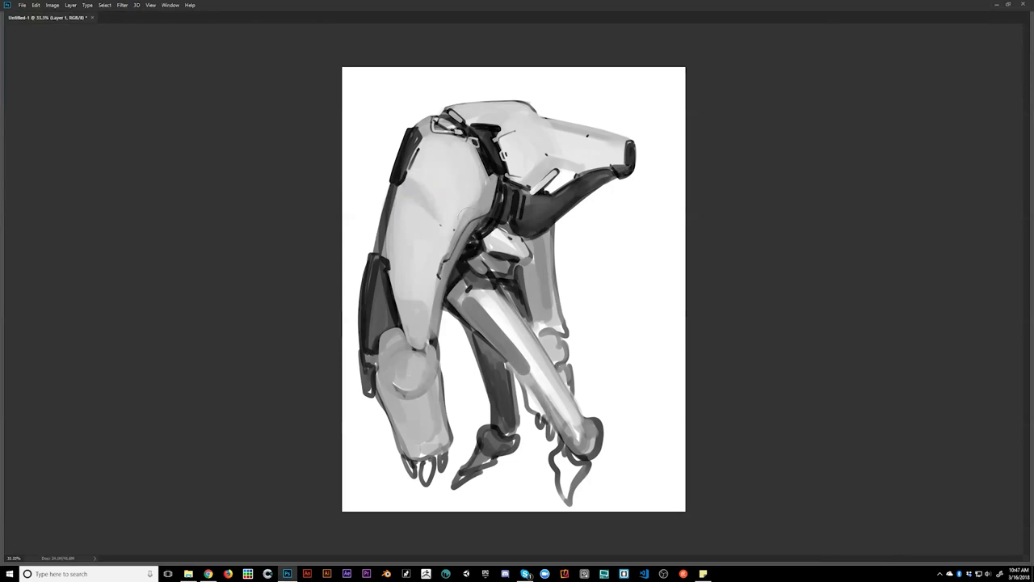
key(alt)
drag(463, 210, 473, 196)
alt+click(458, 173)
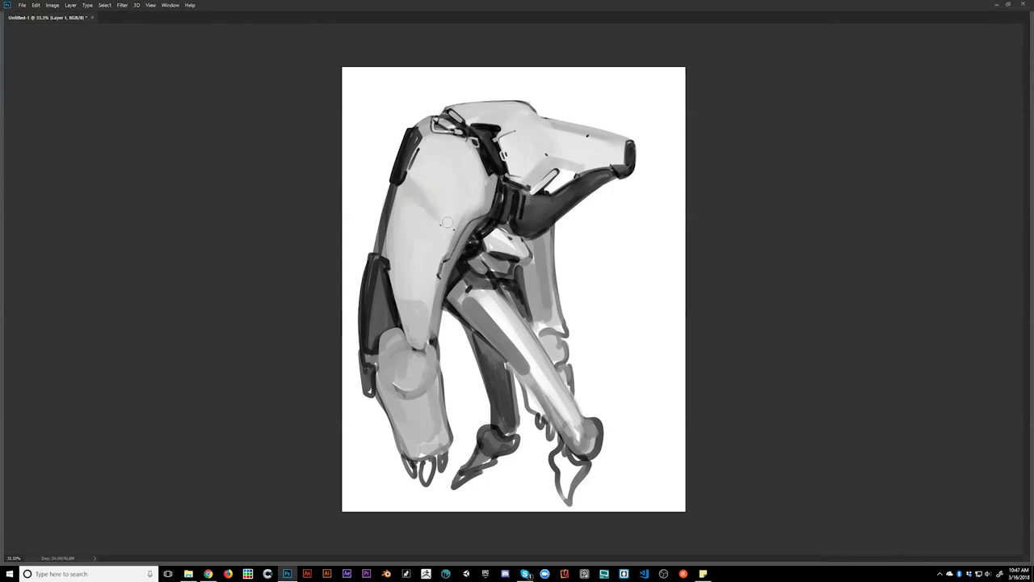
Step: Paint a black patch on the front edge of the hump behind the head, flipping the canvas before and after
key(ctrl+shift+h)
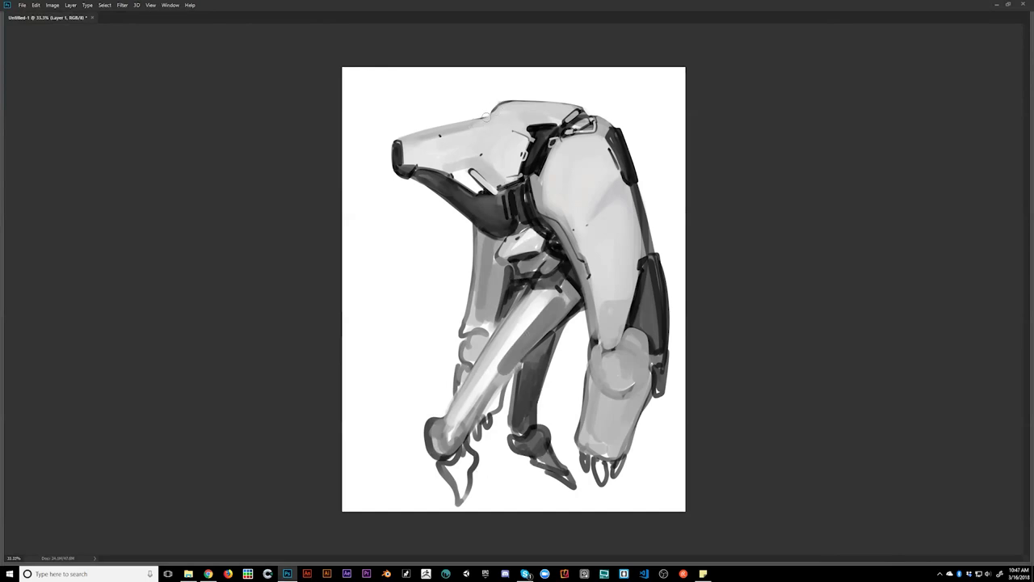
mouse_move(474, 122)
mouse_down()
mouse_move(497, 108)
mouse_move(476, 115)
mouse_move(484, 109)
mouse_up()
key(ctrl+z)
mouse_move(501, 104)
mouse_down()
mouse_move(492, 115)
mouse_move(505, 101)
mouse_up()
drag(489, 116, 508, 112)
key(ctrl+shift+h)
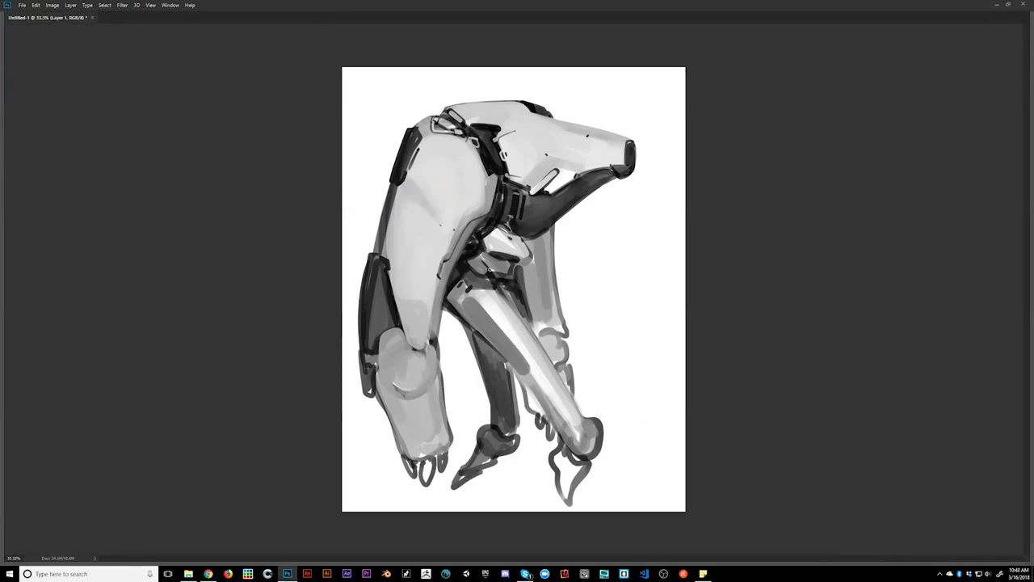
Step: Paint soft grey shading along the inner curve of the large leg's thigh
key(Tab)
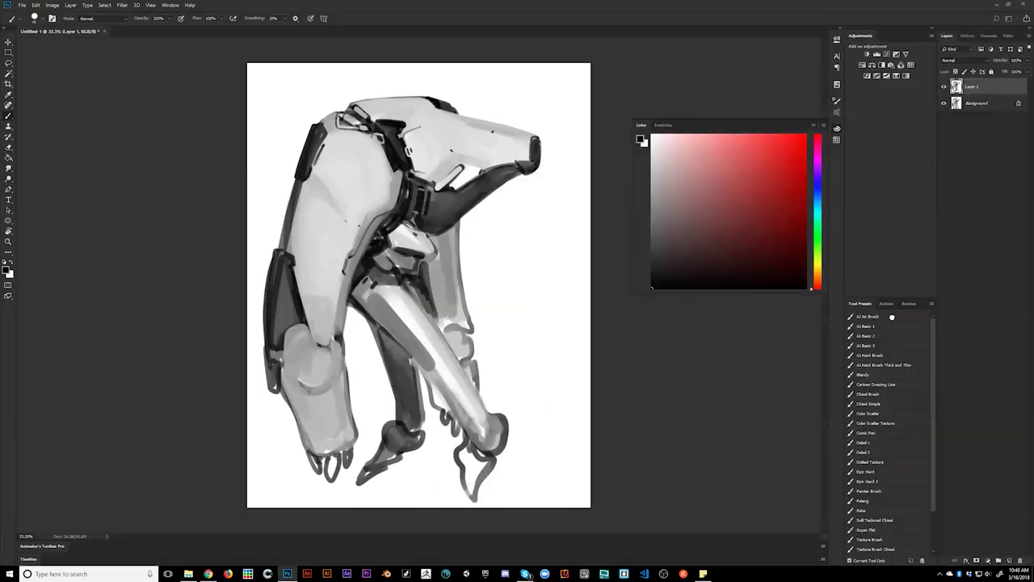
key(Tab)
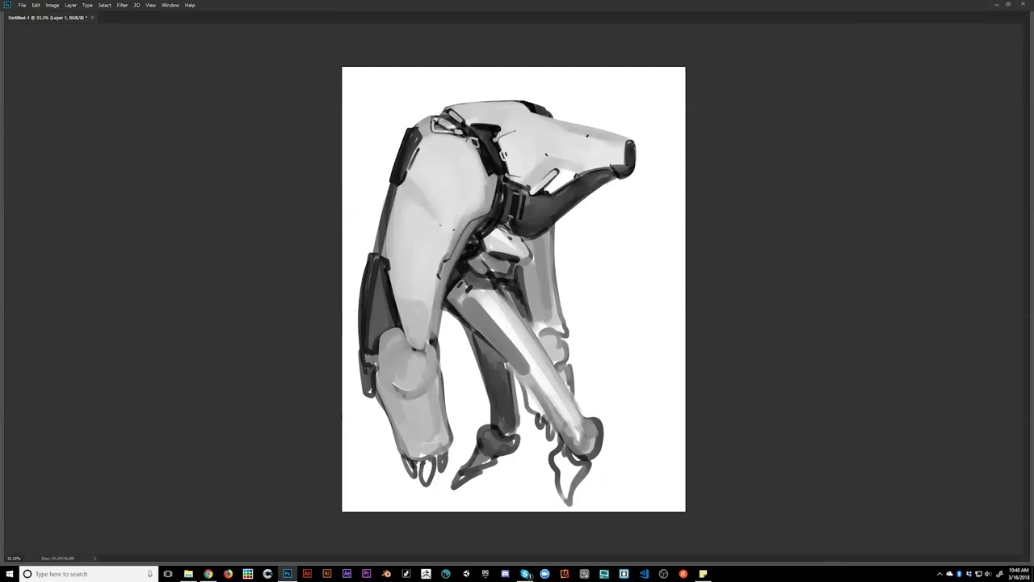
mouse_move(486, 190)
mouse_down()
mouse_move(432, 260)
mouse_move(453, 233)
mouse_up()
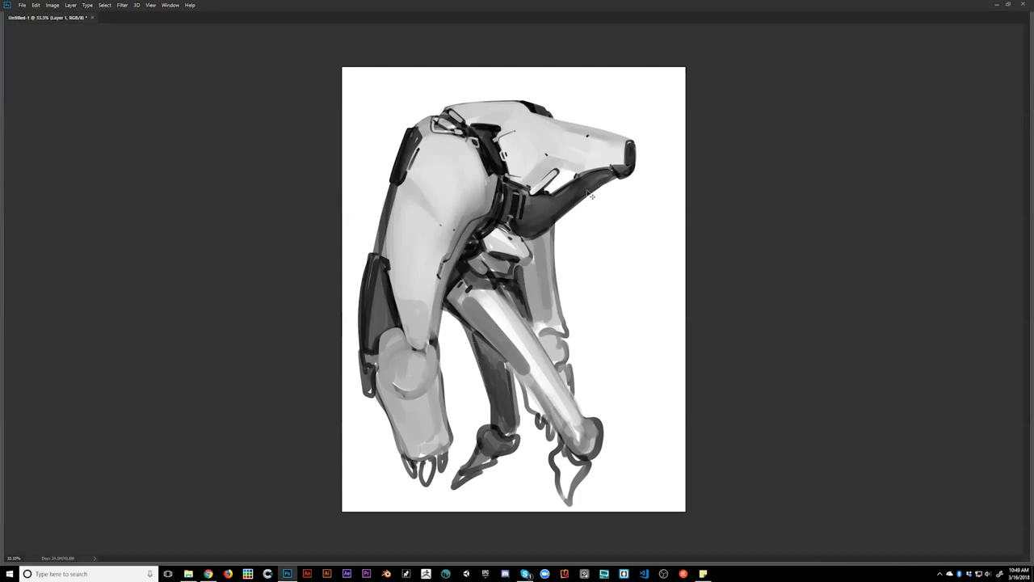
Step: Flip the canvas and soften the head's lower edge and the bright patch beneath the jaw with grey shading
key(ctrl+shift+h)
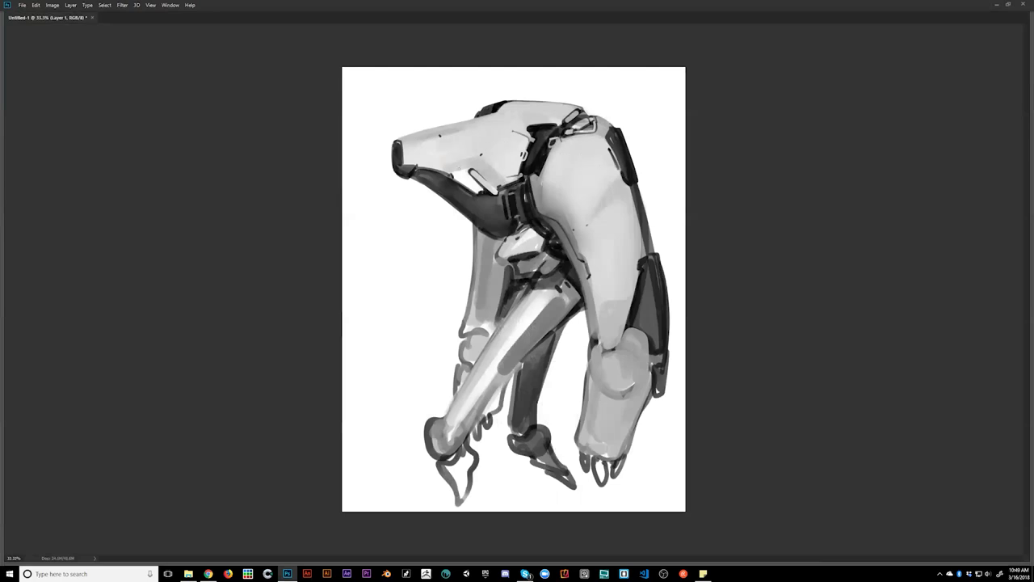
key(ctrl+shift+h)
key(ctrl+shift+h)
drag(417, 166, 494, 196)
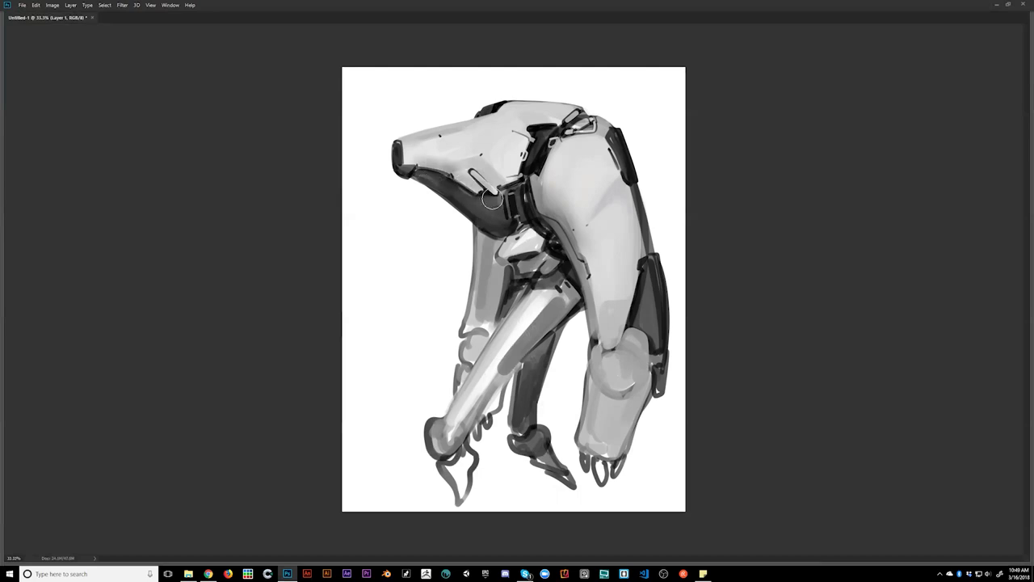
key(ctrl+z)
mouse_move(423, 171)
mouse_down()
mouse_move(498, 208)
mouse_move(450, 186)
mouse_move(525, 198)
mouse_move(503, 194)
mouse_move(546, 147)
mouse_move(552, 243)
mouse_move(490, 223)
mouse_move(526, 220)
mouse_move(557, 247)
mouse_move(533, 227)
mouse_move(553, 252)
mouse_move(551, 269)
mouse_move(530, 275)
mouse_move(499, 259)
mouse_up()
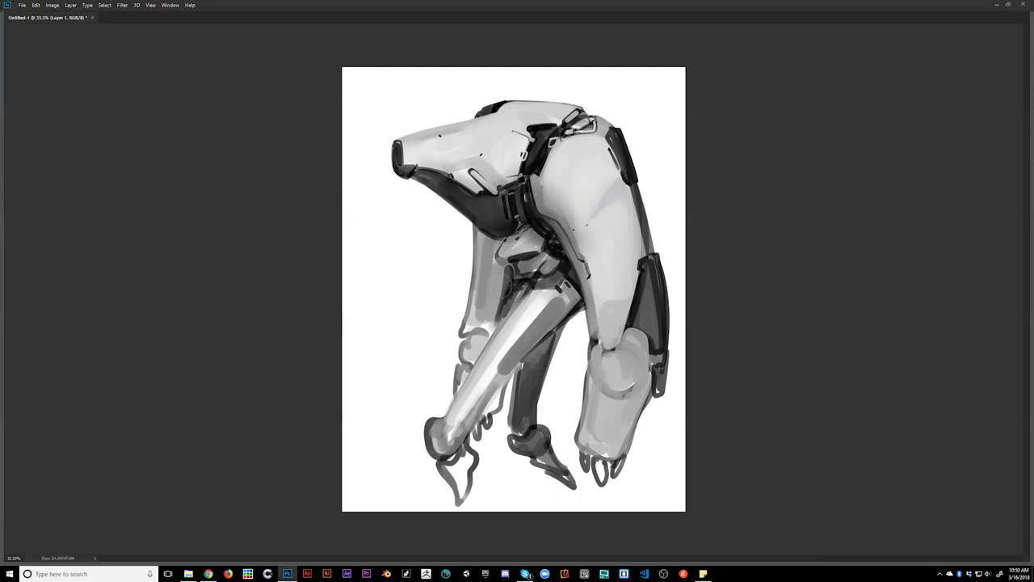
Step: Blend soft strokes over the diagonal leg and the joint pieces beneath the jaw, then flip the canvas
drag(452, 448, 515, 359)
drag(570, 293, 560, 268)
drag(537, 221, 553, 257)
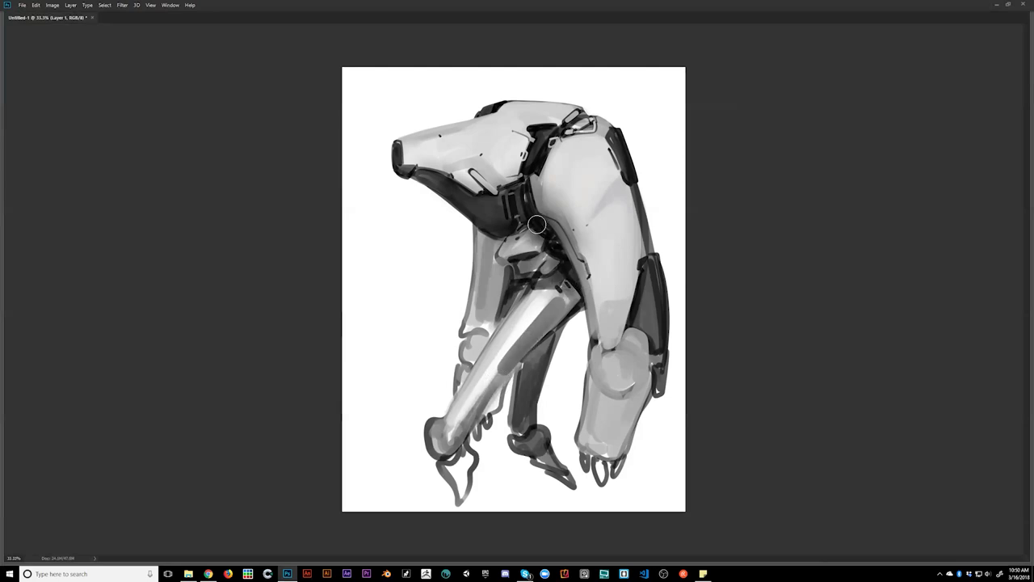
key(ctrl+f)
key(Tab)
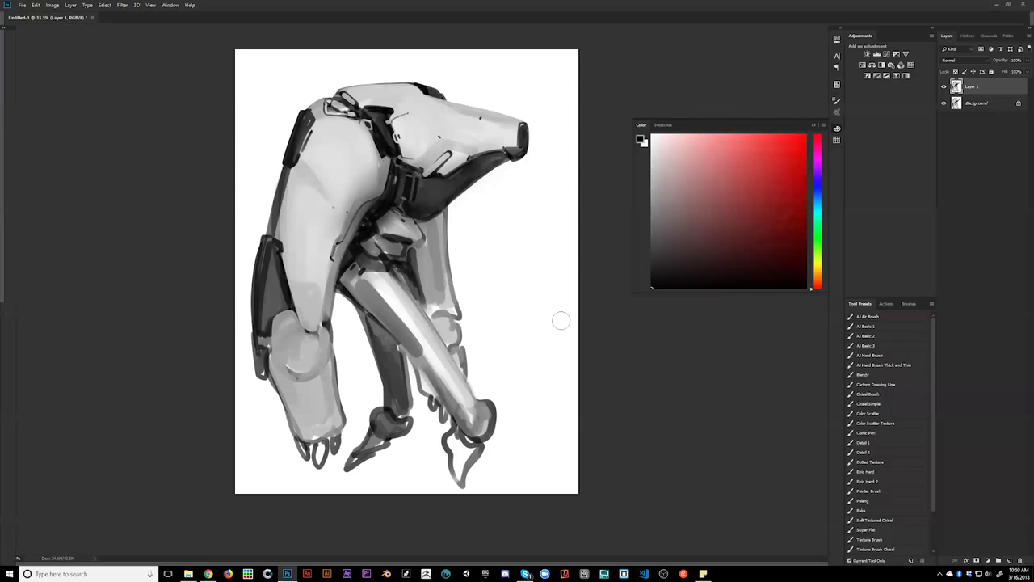
key(Tab)
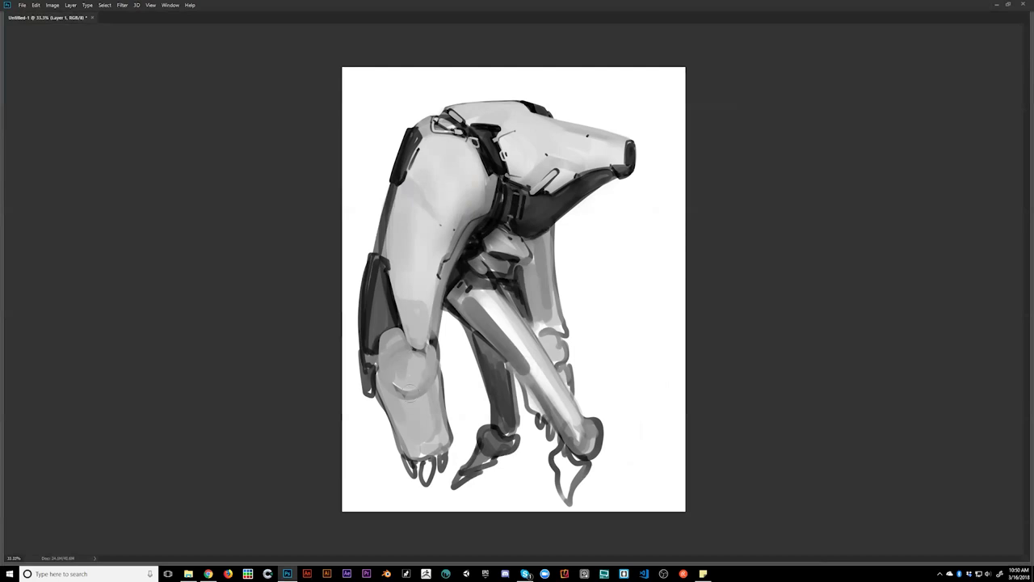
Step: Smooth out the round joint outline on the big leg's forearm and soften the hard shadow on the diagonal leg
drag(410, 382, 405, 366)
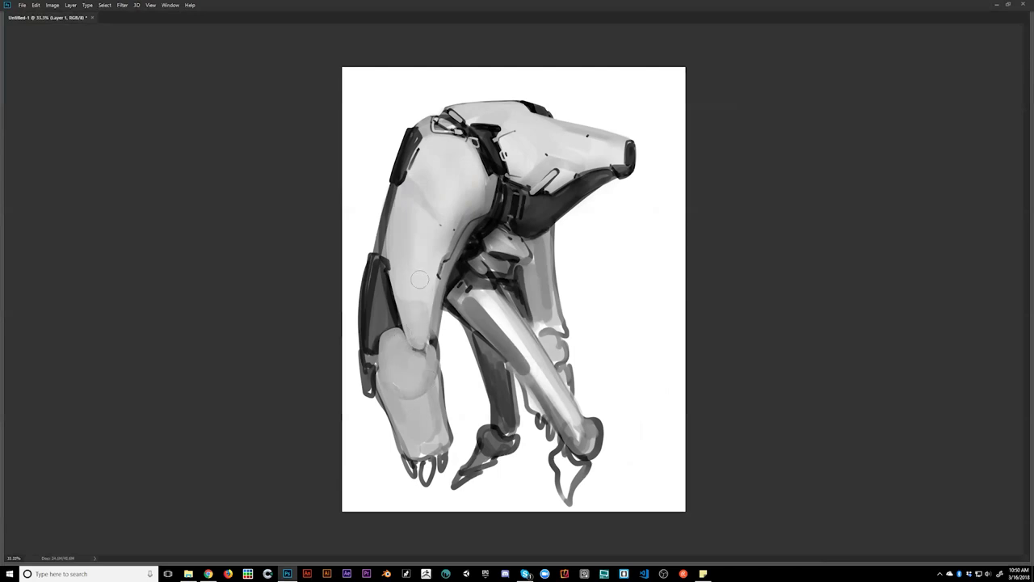
drag(410, 358, 427, 421)
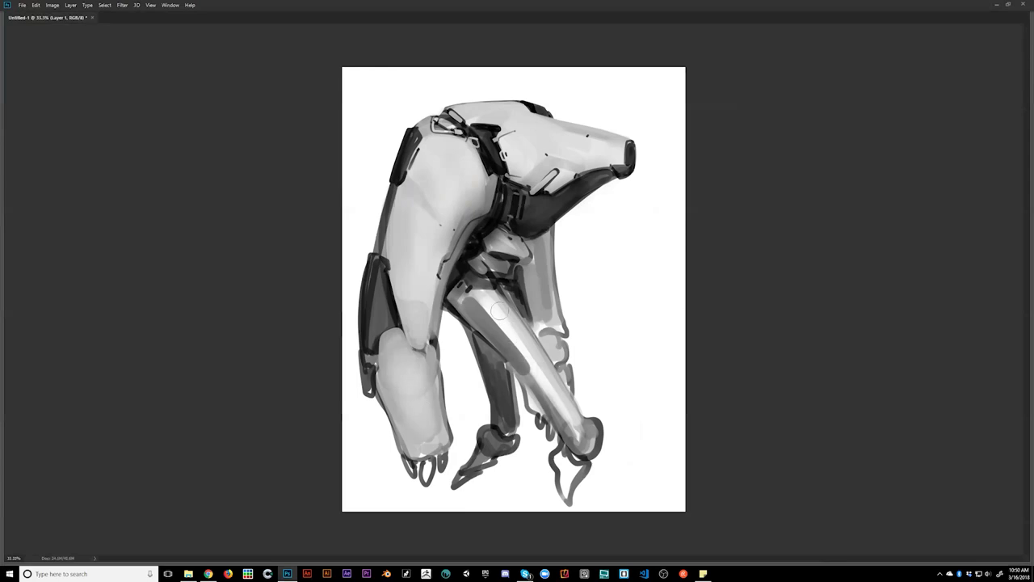
drag(494, 315, 525, 362)
drag(483, 337, 501, 360)
mouse_move(479, 332)
mouse_down()
mouse_move(497, 351)
mouse_move(501, 378)
mouse_up()
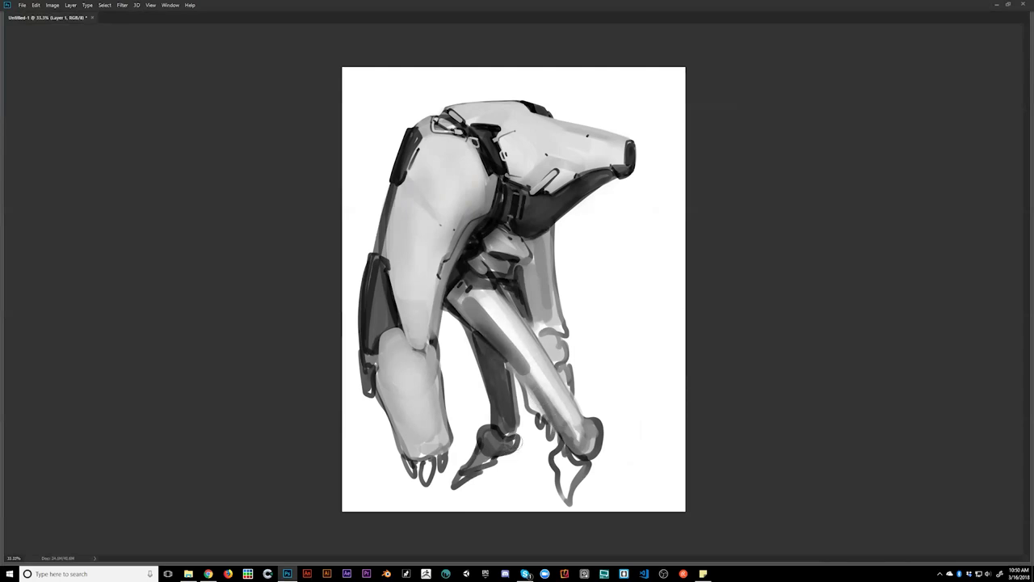
Step: Flip the canvas to check the silhouette and choose the AI Basic 2 brush preset
key(ctrl+minus)
key(ctrl+minus)
key(ctrl+minus)
key(ctrl+h)
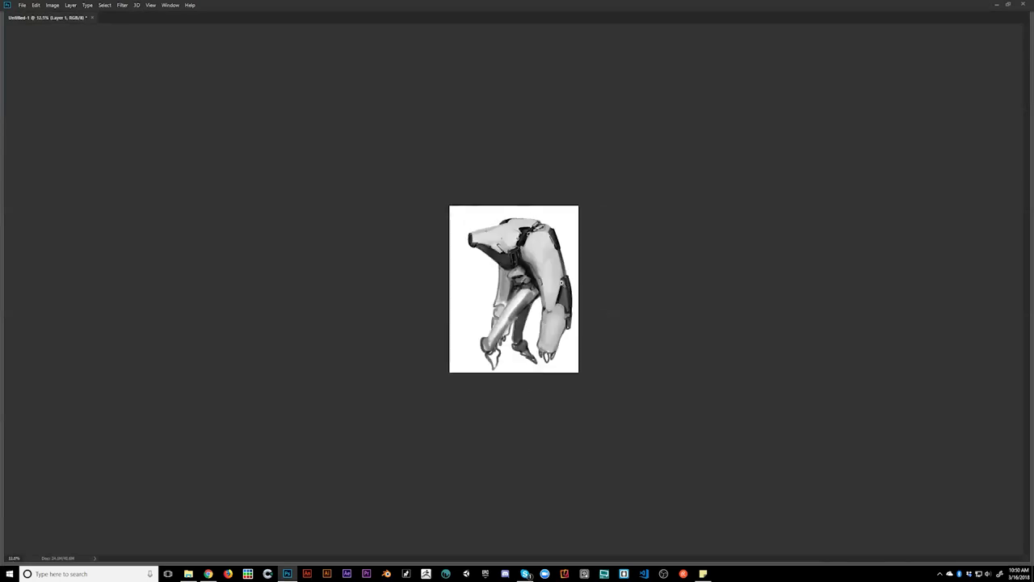
key(ctrl+plus)
key(ctrl+plus)
key(Tab)
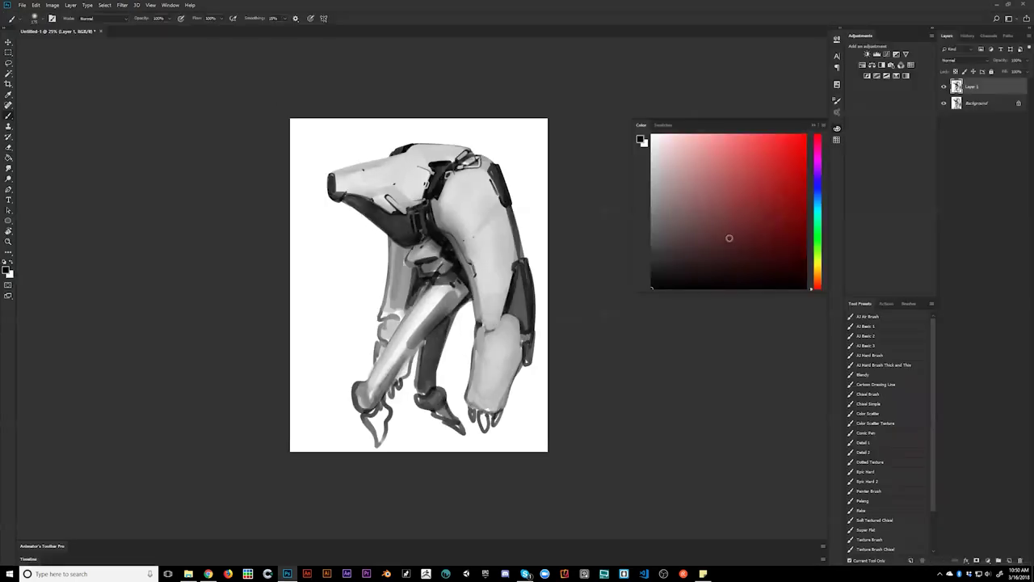
click(884, 335)
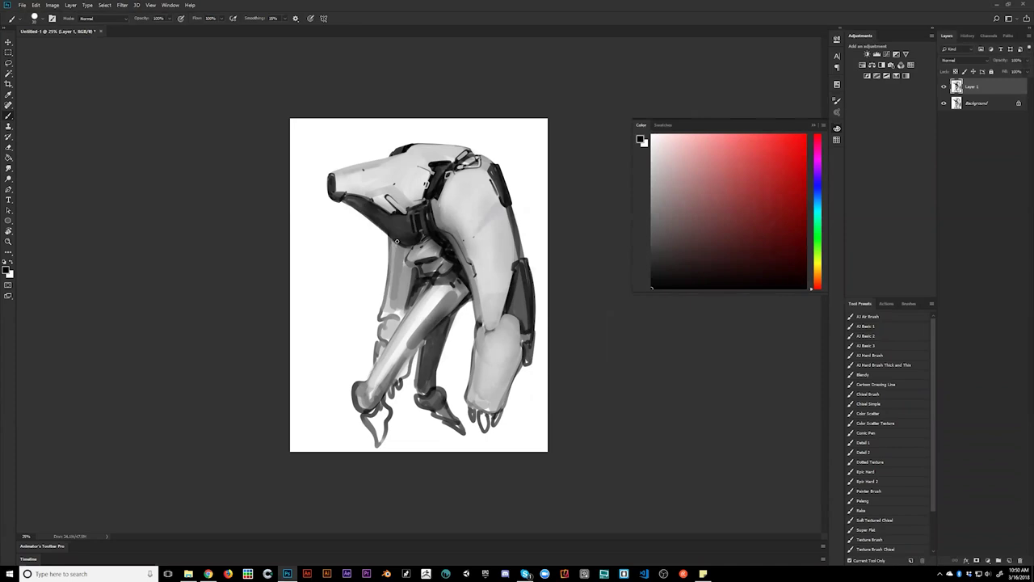
Step: Paint sampled mid grey over the upper part of the far leg beneath the jaw with an enlarged brush
mouse_move(394, 243)
mouse_down()
mouse_move(395, 274)
mouse_move(403, 274)
mouse_up()
alt+click(404, 285)
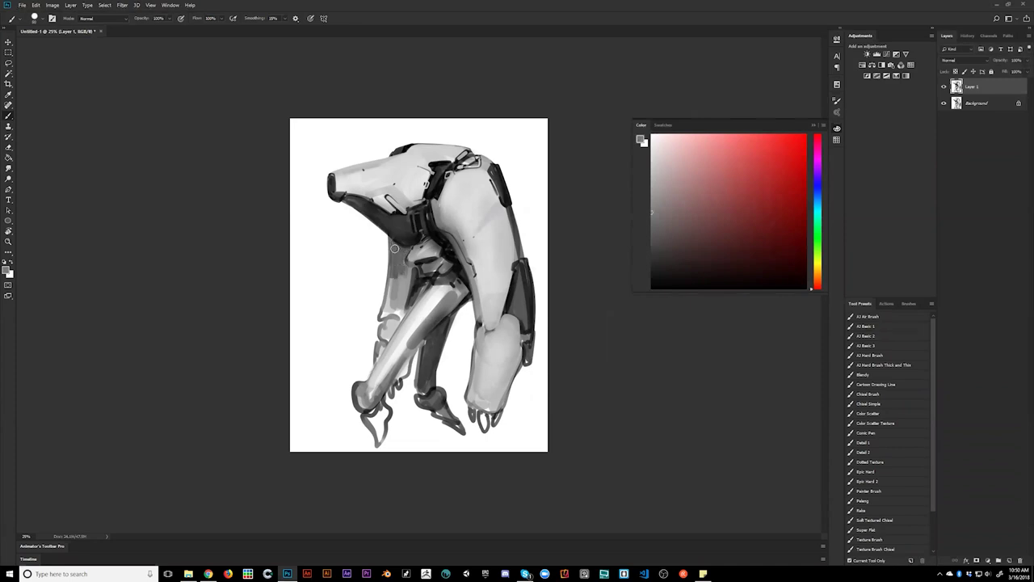
key(bracketright)
key(bracketright)
key(bracketright)
key(bracketright)
mouse_move(404, 267)
mouse_down()
mouse_move(398, 301)
mouse_move(406, 281)
mouse_move(410, 301)
mouse_up()
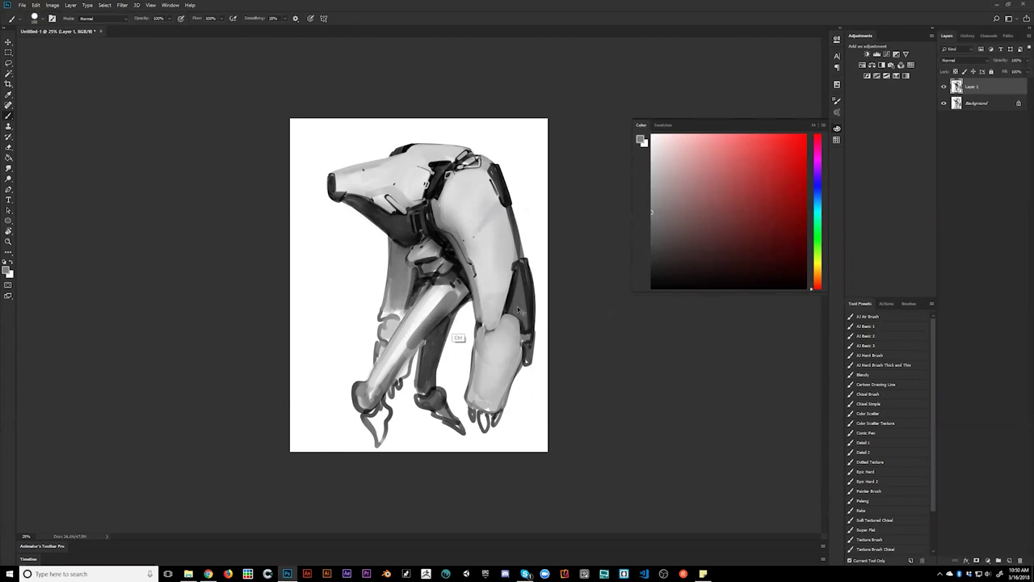
Step: Paint rounded inset panels in sampled light greys on the large leg's upper thigh and the side of the head
key(ctrl+shift+h)
alt+click(342, 214)
mouse_move(354, 181)
mouse_down()
mouse_move(372, 180)
mouse_move(357, 181)
mouse_move(366, 213)
mouse_move(361, 197)
mouse_up()
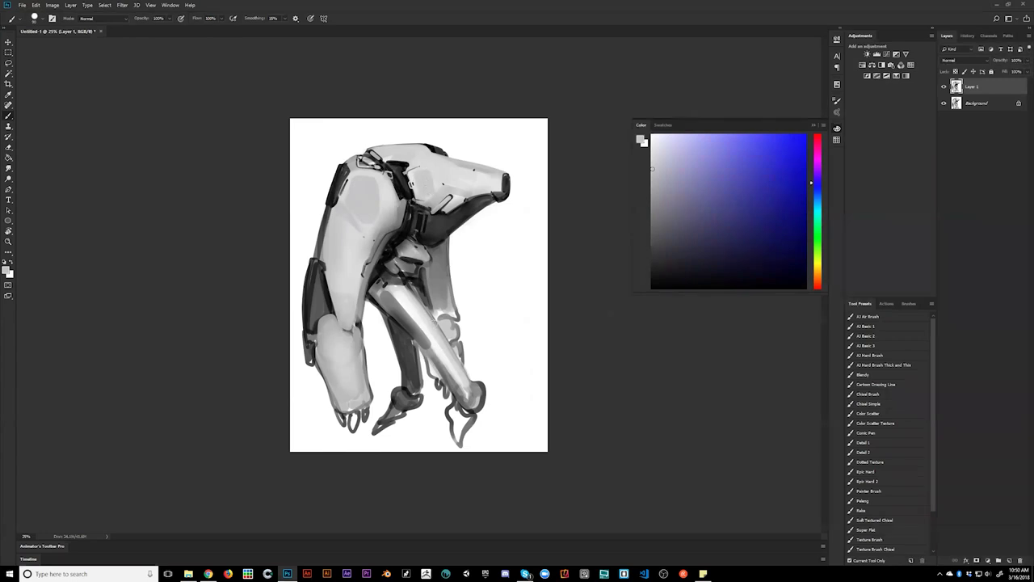
key(ctrl+shift+h)
key(ctrl+space)
click(488, 271)
alt+click(461, 186)
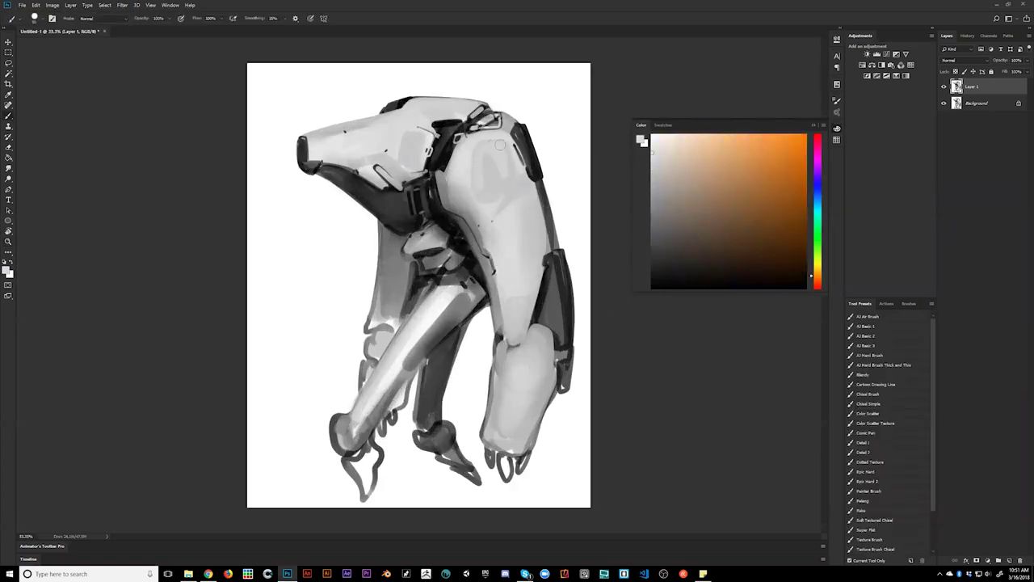
mouse_move(505, 165)
mouse_down()
mouse_move(488, 160)
mouse_move(498, 193)
mouse_up()
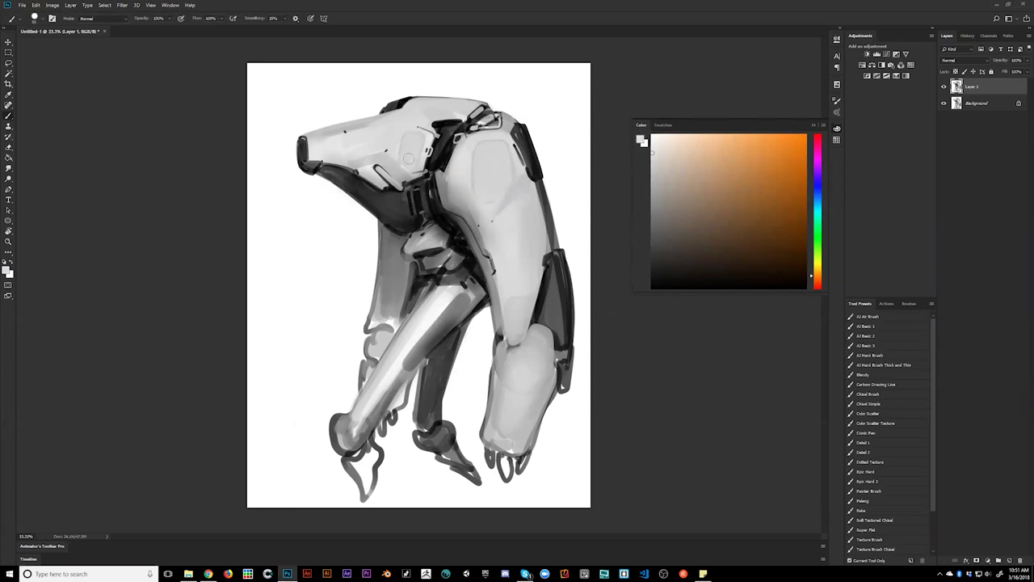
Step: Add thin black line details around the head's inset panel and small white marks along the jaw, flipping the canvas
key(z)
alt+click(596, 341)
key(ctrl+h)
click(445, 197)
key(b)
key(d)
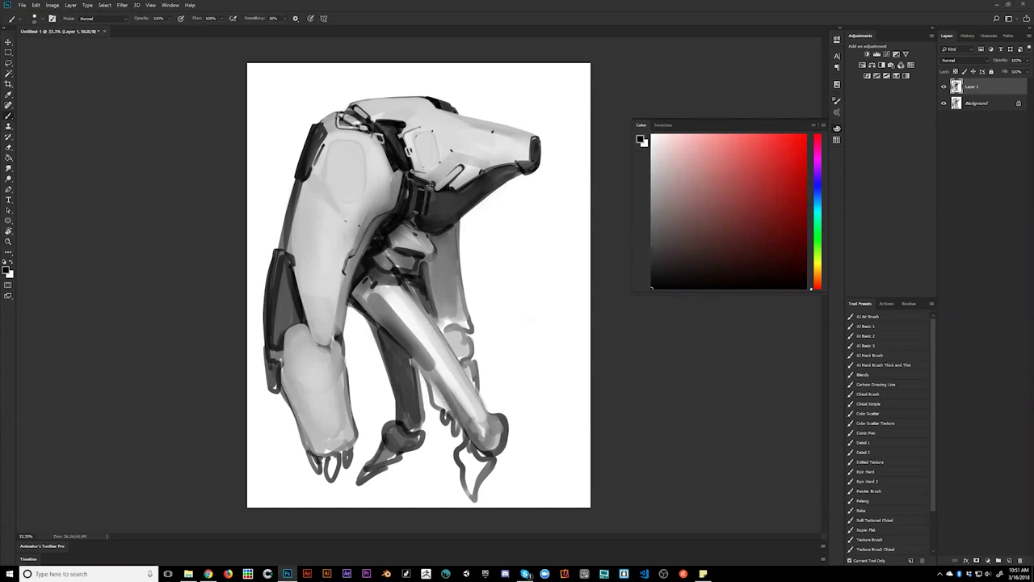
key(x)
key(ctrl+shift+h)
key(Tab)
key(Tab)
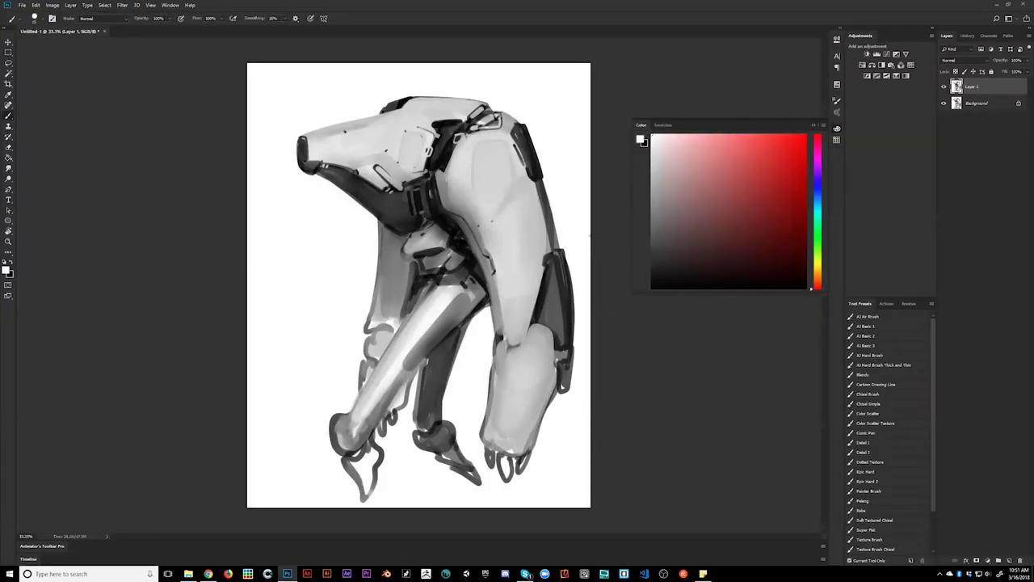
Step: Add small black and white edge details to the joint block beneath the jaw
key(x)
key(x)
key(x)
key(x)
key(x)
alt+click(432, 285)
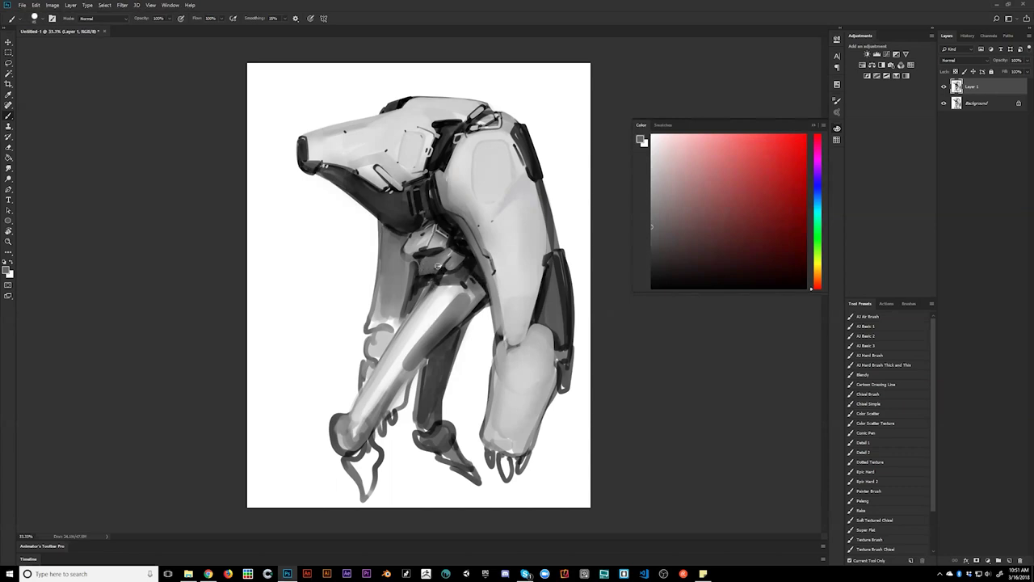
key(d)
drag(403, 250, 412, 258)
Step: Fill the far leg beneath the jaw with sampled dark grey down to its knee
alt+click(394, 271)
alt+click(413, 289)
mouse_move(408, 286)
mouse_down()
mouse_move(410, 266)
mouse_move(395, 333)
mouse_up()
drag(401, 226, 384, 243)
key(bracketleft)
key(bracketleft)
key(bracketleft)
mouse_move(380, 297)
mouse_down()
mouse_move(370, 330)
mouse_move(404, 316)
mouse_move(382, 316)
mouse_move(364, 349)
mouse_move(385, 342)
mouse_move(372, 356)
mouse_up()
Step: Flip the canvas and deepen the far leg's inner side with black using a larger brush
key(bracketright)
key(bracketright)
key(bracketright)
key(bracketright)
key(bracketright)
key(bracketright)
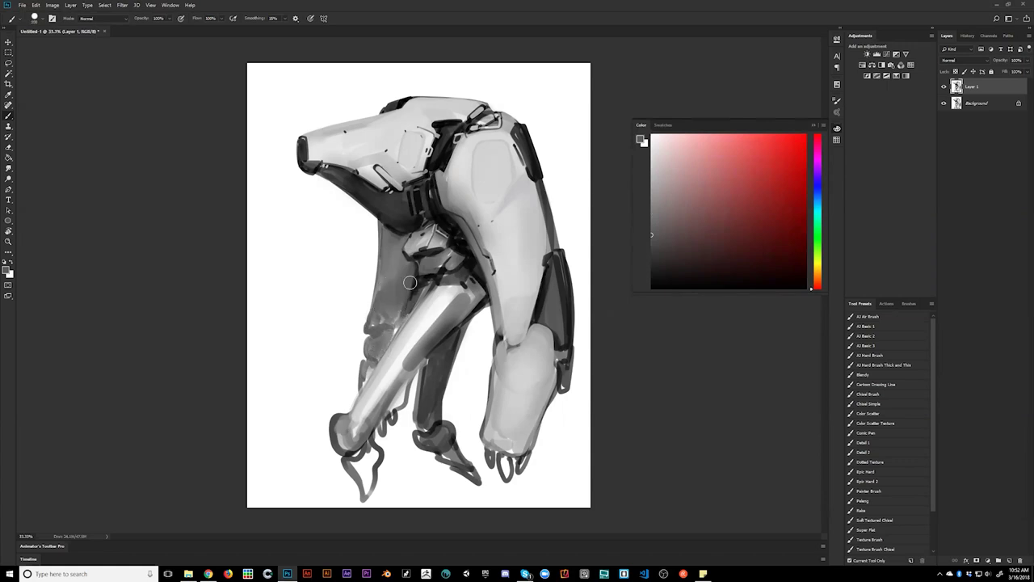
key(F2)
key(d)
mouse_move(430, 269)
mouse_down()
mouse_move(434, 238)
mouse_move(441, 322)
mouse_move(440, 241)
mouse_move(422, 268)
mouse_move(433, 308)
mouse_move(436, 285)
mouse_move(455, 332)
mouse_move(449, 231)
mouse_move(438, 235)
mouse_move(463, 325)
mouse_move(454, 260)
mouse_move(443, 323)
mouse_up()
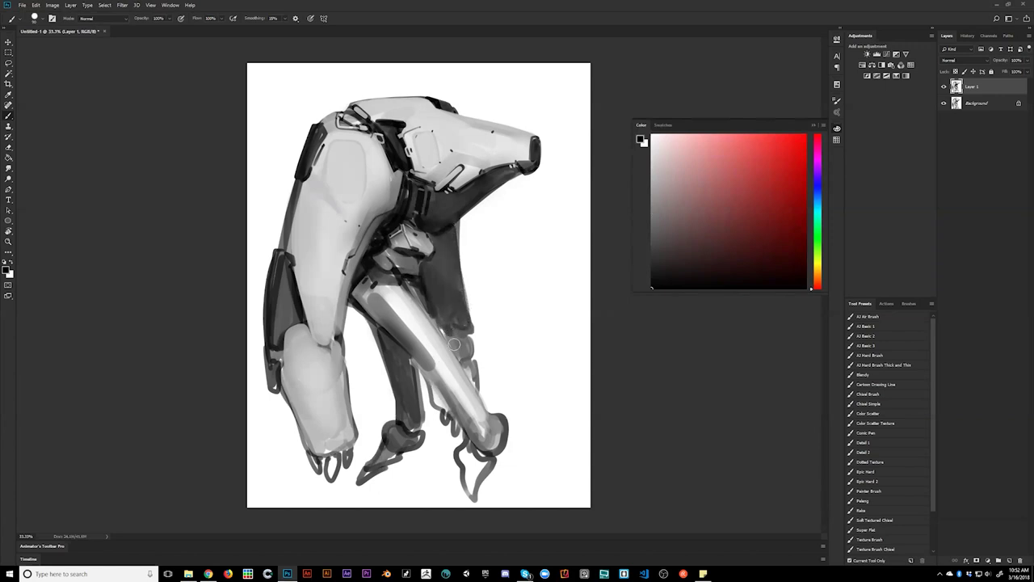
Step: Widen the diagonal leg's thigh into a bulging plate with sampled light grey
alt+click(397, 291)
mouse_move(398, 290)
mouse_down()
mouse_move(441, 329)
mouse_move(451, 364)
mouse_up()
key(ctrl+z)
alt+click(399, 312)
mouse_move(399, 289)
mouse_down()
mouse_move(425, 290)
mouse_move(445, 311)
mouse_move(447, 324)
mouse_move(415, 299)
mouse_move(445, 342)
mouse_move(443, 314)
mouse_move(461, 365)
mouse_move(432, 315)
mouse_move(446, 340)
mouse_up()
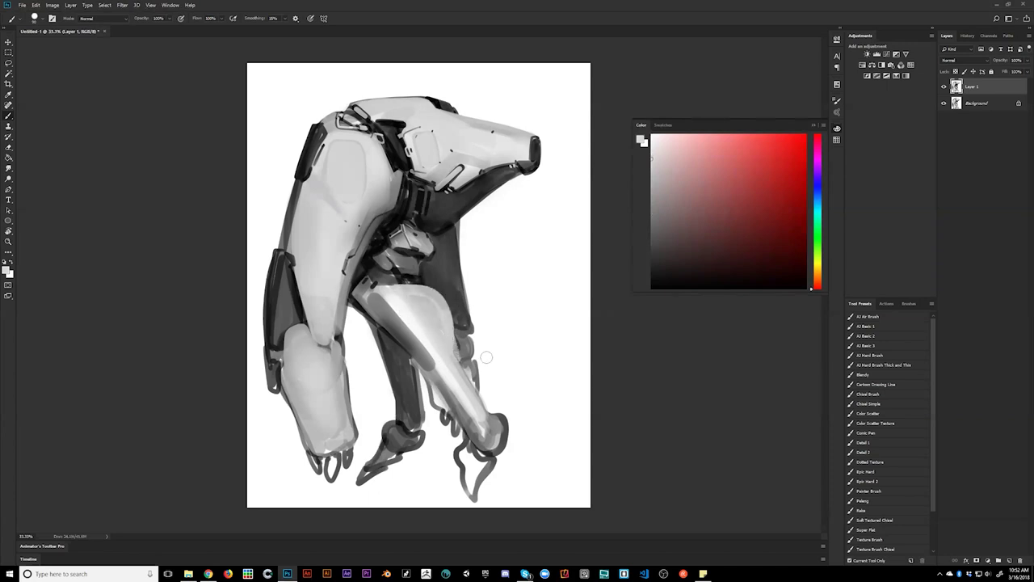
Step: Fill out the dark rear leg in sampled grey and draw a black loop part behind its hip
alt+click(415, 412)
mouse_move(416, 390)
mouse_down()
mouse_move(394, 335)
mouse_move(406, 348)
mouse_up()
click(652, 287)
drag(358, 303, 354, 299)
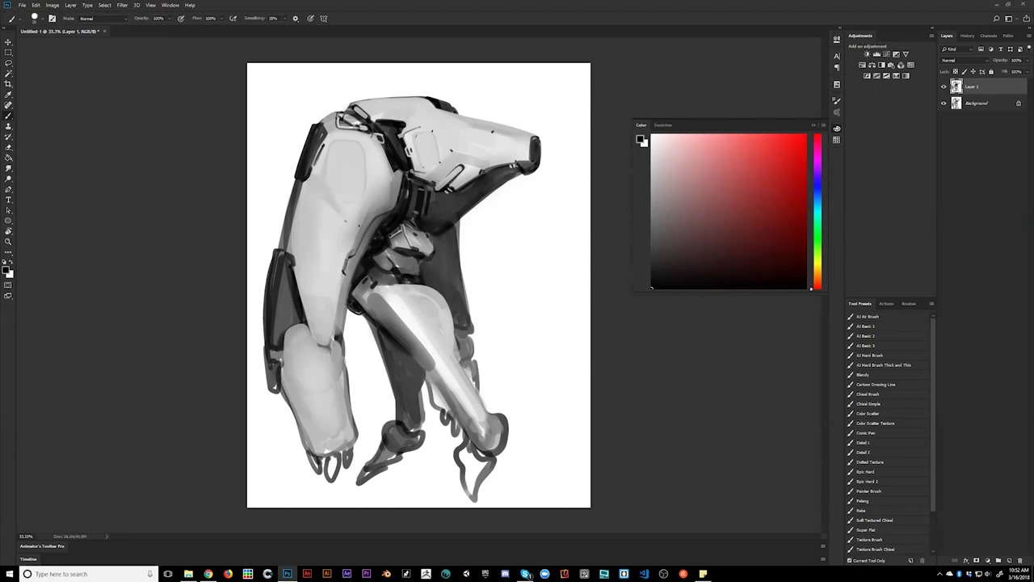
drag(363, 327, 370, 346)
key(ctrl+shift+h)
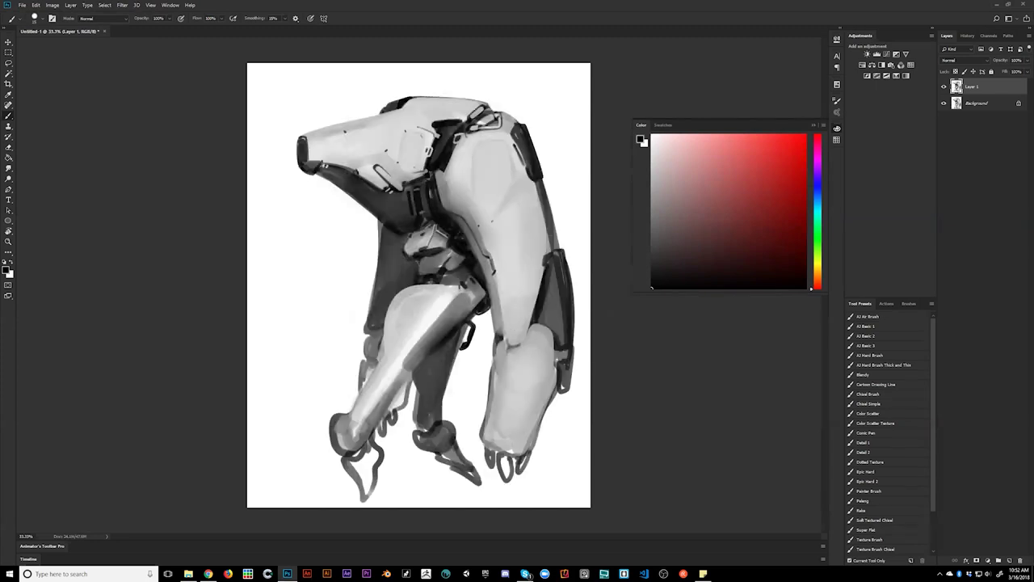
Step: Draw a black panel line along the diagonal leg's thigh plate and blend sampled light grey beside it
drag(452, 296, 419, 335)
alt+click(409, 316)
key(r)
key(b)
alt+click(389, 348)
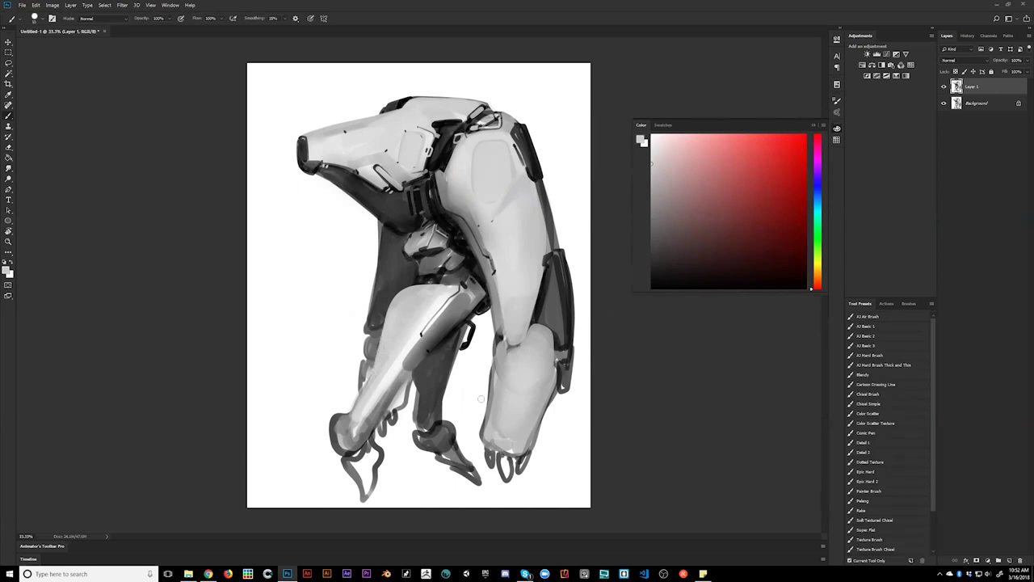
key(d)
key(ctrl+shift+h)
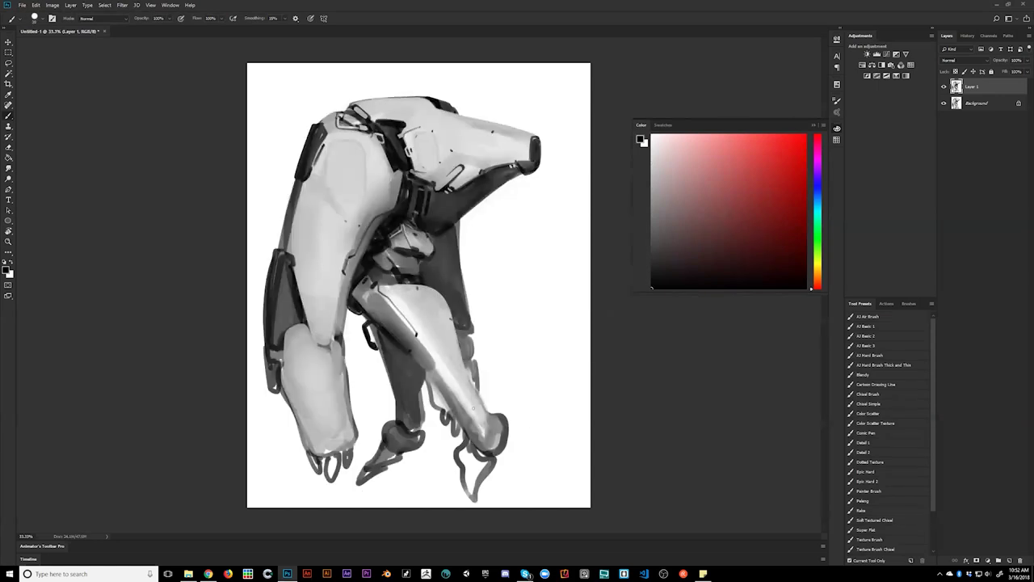
Step: Darken the rear leg from the hip to the ankle with sampled dark grey and black shading
alt+click(415, 410)
alt+click(395, 364)
drag(383, 341, 408, 425)
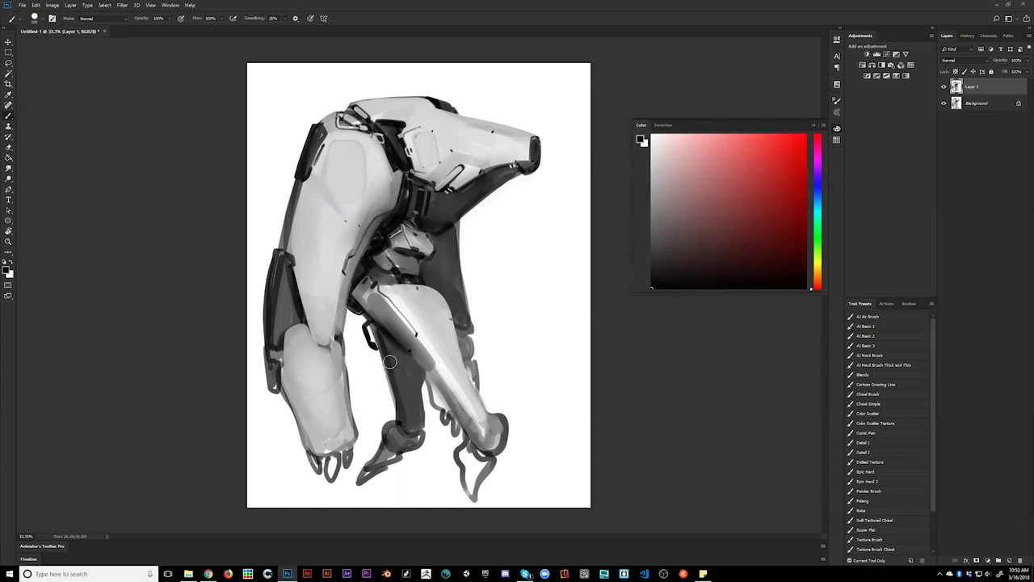
drag(384, 343, 416, 434)
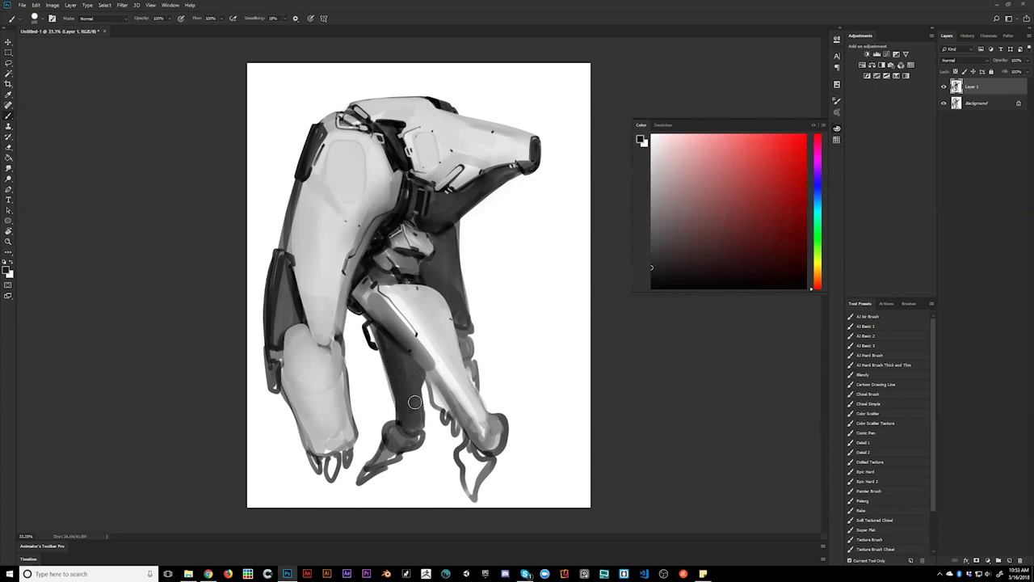
key([)
key([)
key([)
key([)
Step: Fill the loop part behind the hip with black and extend a black edge down the rear leg
alt+click(350, 308)
drag(353, 310, 369, 326)
key(ctrl+shift+h)
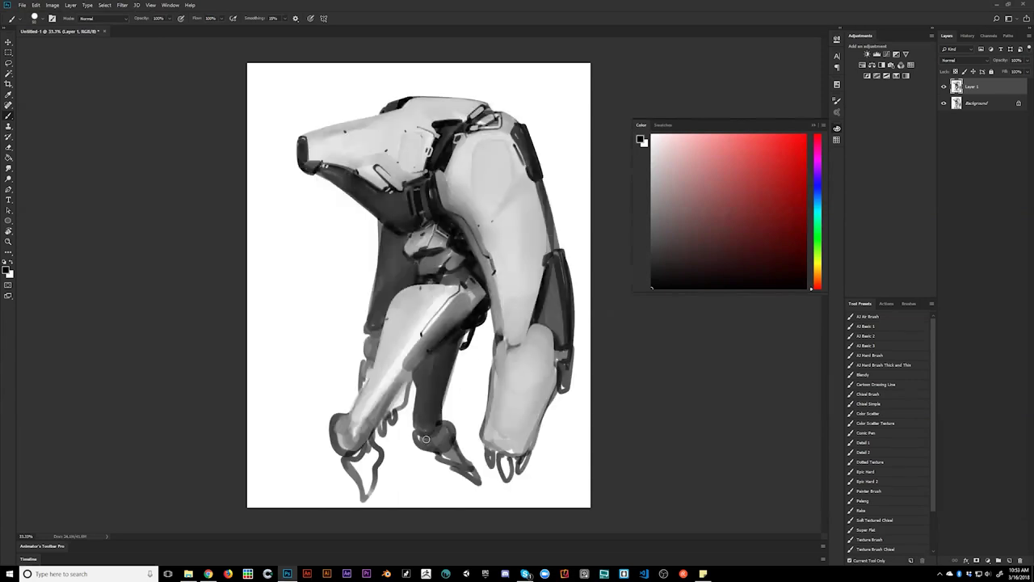
drag(470, 326, 457, 355)
key(ctrl+shift+h)
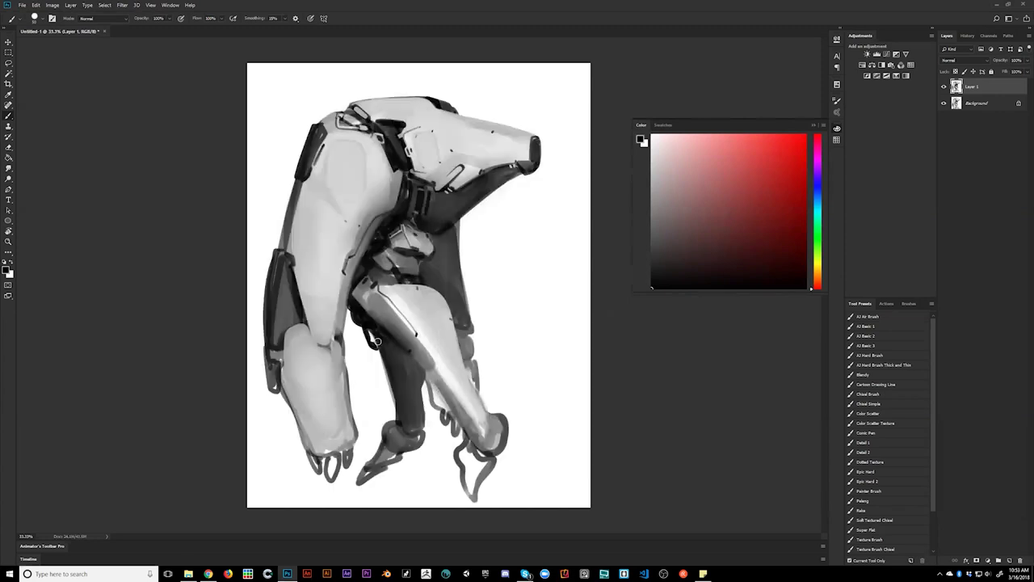
drag(369, 332, 406, 412)
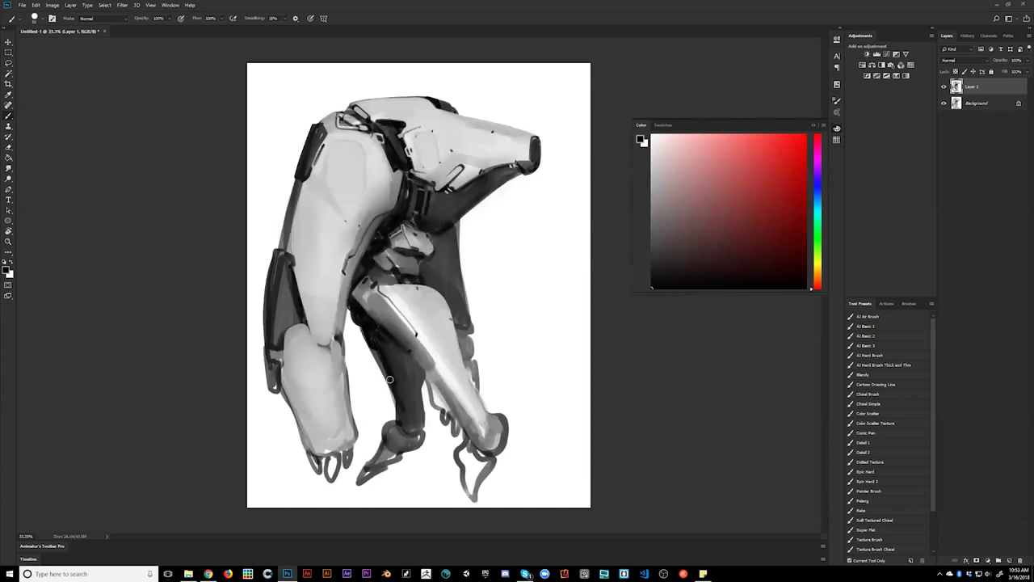
key(ctrl+shift+h)
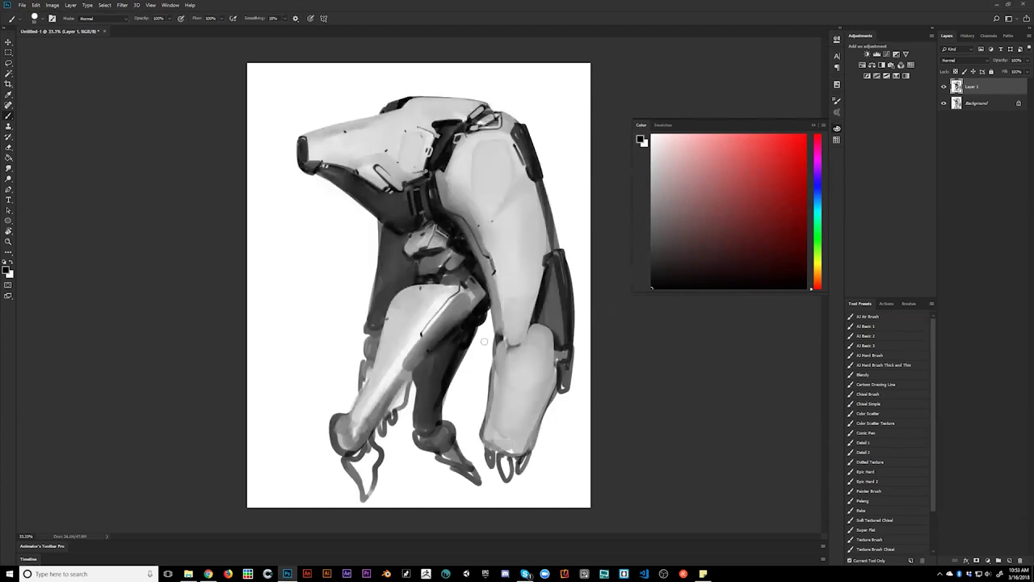
Step: Paint white over the upper part of the dark rear leg
key(x)
mouse_move(485, 307)
mouse_down()
mouse_move(482, 323)
mouse_move(410, 384)
mouse_move(417, 414)
mouse_move(470, 333)
mouse_move(432, 372)
mouse_move(437, 364)
mouse_up()
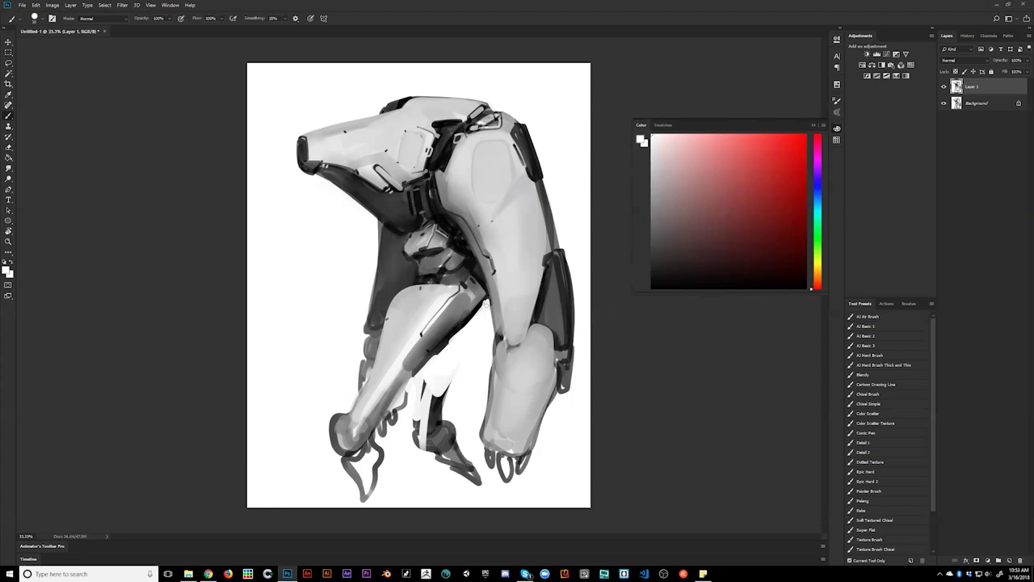
key(x)
key(x)
mouse_move(453, 378)
mouse_down()
mouse_move(417, 417)
mouse_move(426, 384)
mouse_move(424, 431)
mouse_up()
Step: Enlarge the brush and paint out the rest of the rear leg and its foot in white
key(])
key(])
key(])
key(])
key(])
key(])
key(])
mouse_move(443, 386)
mouse_down()
mouse_move(421, 456)
mouse_move(434, 445)
mouse_move(434, 460)
mouse_move(448, 439)
mouse_move(441, 406)
mouse_move(422, 395)
mouse_move(433, 380)
mouse_move(422, 431)
mouse_move(454, 372)
mouse_move(467, 479)
mouse_move(455, 447)
mouse_up()
drag(472, 490, 477, 487)
drag(424, 418, 413, 430)
drag(441, 390, 448, 397)
Step: Mirror the canvas and block in a long black foot shape below the remaining leg's ankle
key(ctrl+h)
key(d)
mouse_move(458, 453)
mouse_down()
mouse_move(367, 478)
mouse_move(422, 493)
mouse_move(475, 478)
mouse_move(496, 453)
mouse_move(473, 451)
mouse_up()
mouse_move(391, 487)
mouse_down()
mouse_move(352, 509)
mouse_move(346, 527)
mouse_move(420, 498)
mouse_move(448, 524)
mouse_move(465, 523)
mouse_move(488, 482)
mouse_up()
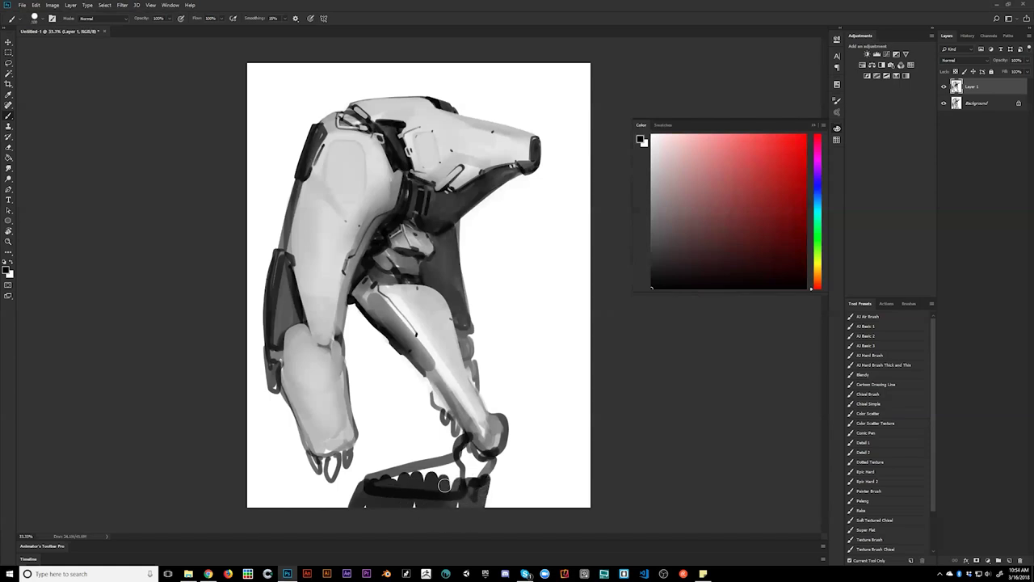
Step: Shade the new foot and its ankle connection with sampled greys over the black base
alt+click(431, 488)
mouse_move(407, 477)
mouse_down()
mouse_move(443, 468)
mouse_move(411, 475)
mouse_move(463, 445)
mouse_move(453, 468)
mouse_move(465, 475)
mouse_move(476, 465)
mouse_move(472, 487)
mouse_move(385, 489)
mouse_move(443, 487)
mouse_move(441, 476)
mouse_move(482, 495)
mouse_move(490, 477)
mouse_move(487, 502)
mouse_move(452, 448)
mouse_move(434, 465)
mouse_up()
alt+click(454, 475)
alt+click(486, 502)
key(d)
alt+click(435, 480)
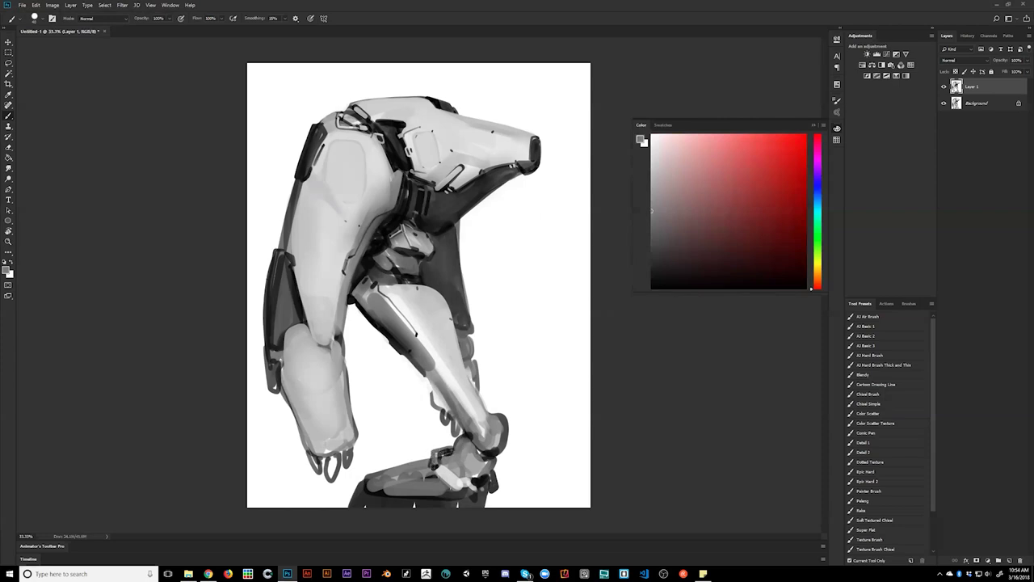
Step: Paint black and grey mechanical joints and a light zigzag strap across the top of the foot
key(d)
drag(421, 465, 418, 456)
alt+click(422, 492)
key(d)
alt+click(433, 484)
key(d)
alt+click(456, 506)
drag(456, 491, 454, 506)
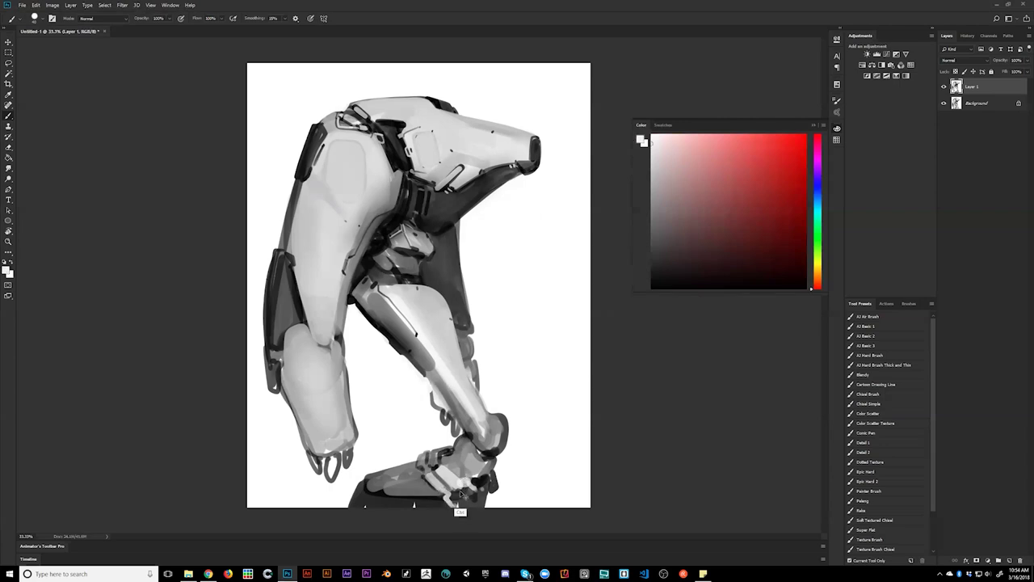
Step: Mirror the canvas and add another strap and dark accents across the foot's midsection
key(ctrl+f)
drag(421, 478, 414, 502)
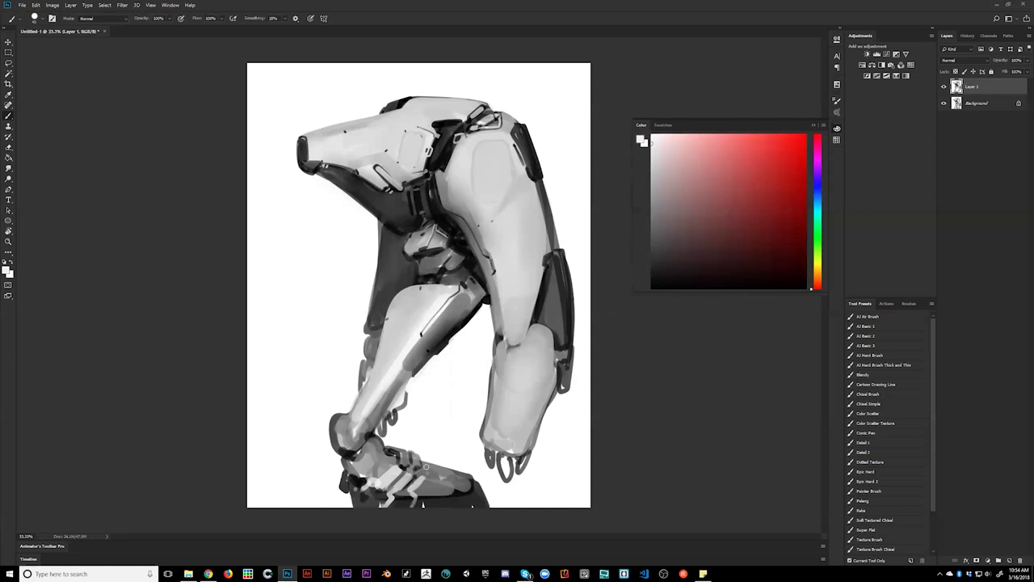
key(x)
alt+click(433, 497)
drag(433, 496, 430, 498)
Step: Replace the rounded ankle with a pointed grey heel spur extending up behind the lower leg
key(ctrl+shift+h)
alt+click(493, 416)
alt+click(483, 404)
alt+click(456, 359)
mouse_move(488, 413)
mouse_down()
mouse_move(473, 387)
mouse_move(491, 412)
mouse_move(515, 396)
mouse_move(522, 404)
mouse_move(505, 453)
mouse_up()
mouse_move(511, 408)
mouse_down()
mouse_move(494, 448)
mouse_move(508, 454)
mouse_up()
alt+click(487, 454)
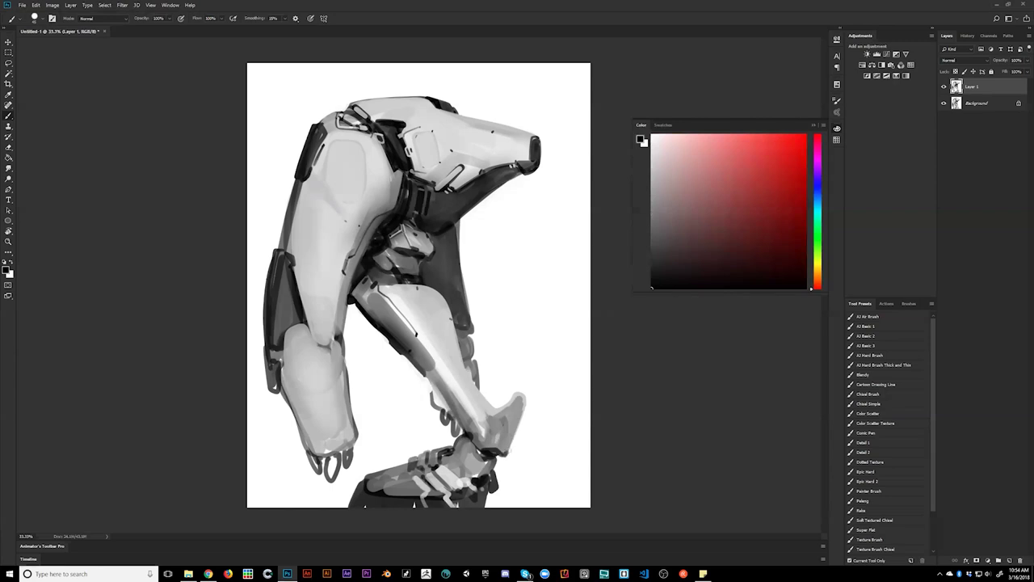
Step: Smooth the lower leg's shadow side down to the ankle with sampled mid greys
alt+click(457, 411)
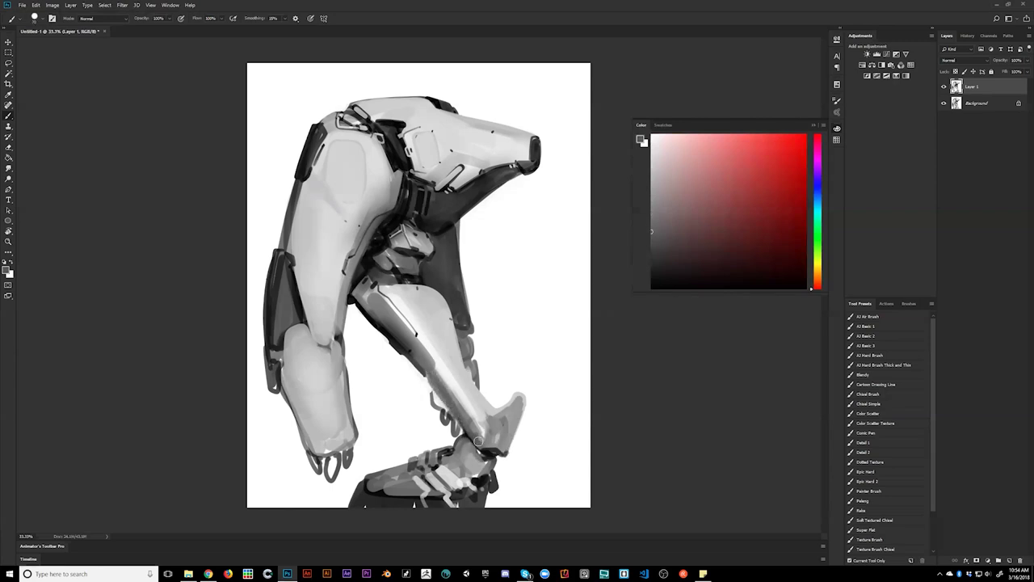
alt+click(454, 395)
drag(436, 379, 471, 436)
mouse_move(441, 392)
mouse_down()
mouse_move(478, 445)
mouse_move(472, 410)
mouse_up()
Step: Mirror the canvas and refine the shin's highlight and edge with sampled light tones and a smaller brush
key(ctrl+f)
alt+click(388, 378)
drag(389, 379, 373, 401)
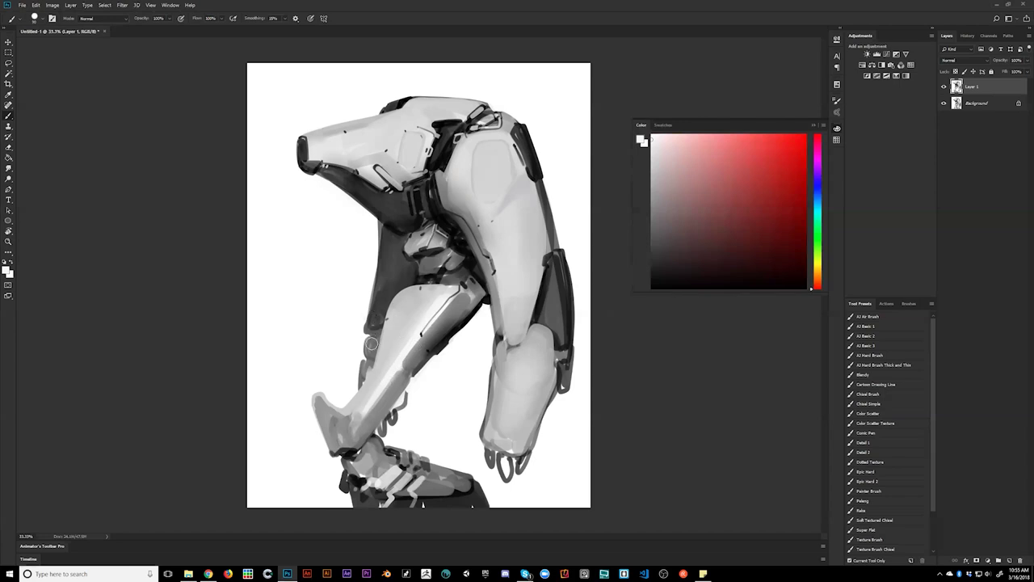
alt+click(384, 359)
key(bracketleft)
alt+click(370, 388)
alt+click(370, 365)
alt+click(382, 376)
Step: Paint a long black bar extending from the front of the foot to the edge of the canvas
key(ctrl+shift+h)
key(d)
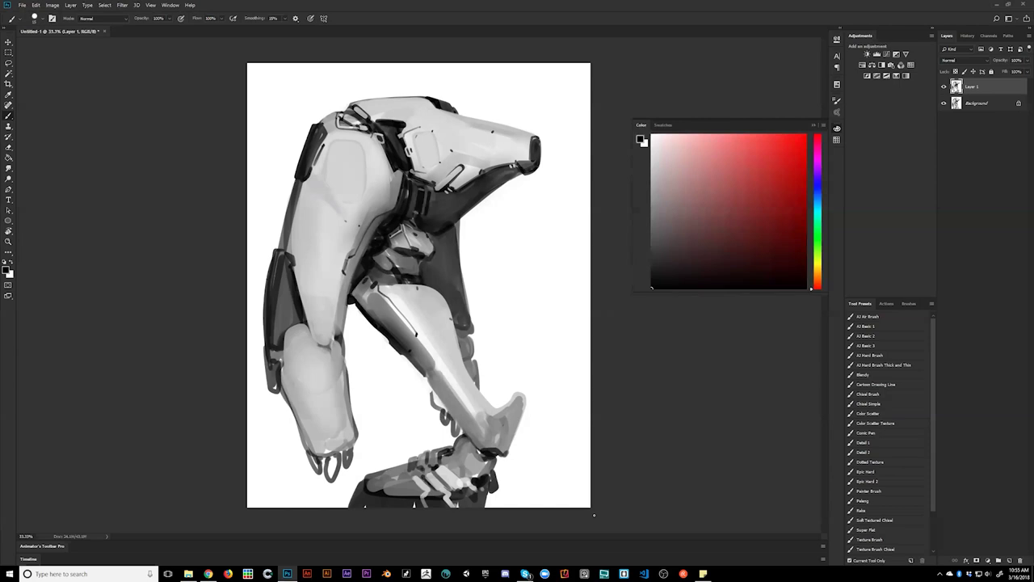
key(ctrl+h)
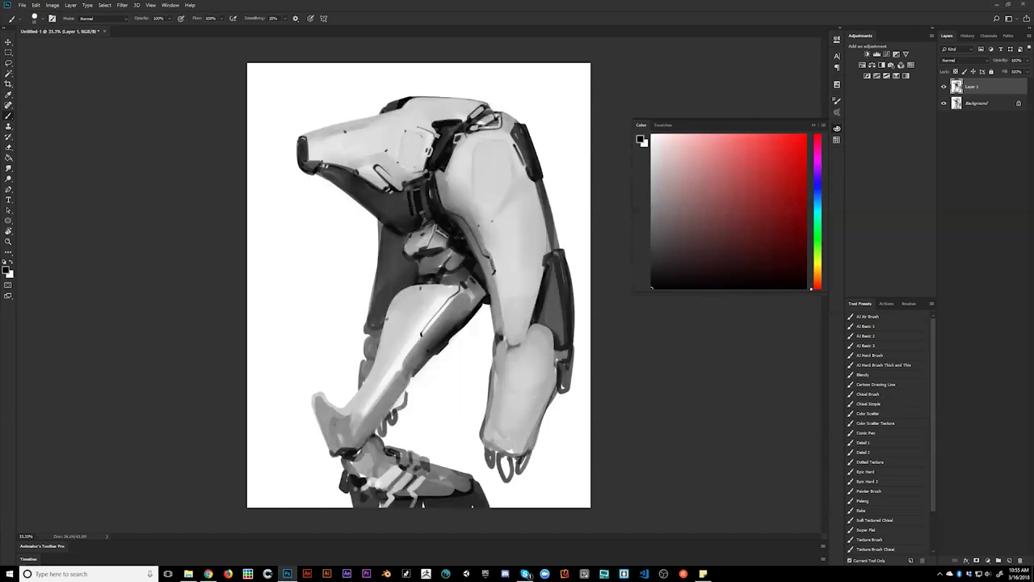
key(f)
drag(451, 505, 458, 406)
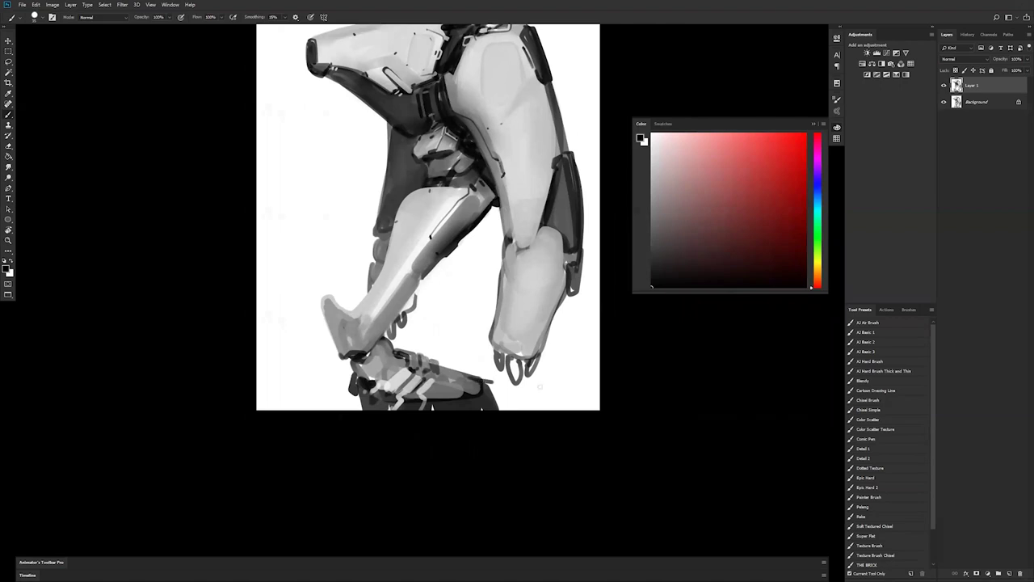
mouse_move(481, 388)
mouse_down()
mouse_move(595, 403)
mouse_move(584, 411)
mouse_up()
key(])
drag(491, 396, 565, 406)
mouse_move(565, 406)
mouse_down()
mouse_move(485, 396)
mouse_move(603, 415)
mouse_move(490, 400)
mouse_up()
mouse_move(491, 401)
mouse_down()
mouse_move(598, 414)
mouse_move(586, 420)
mouse_up()
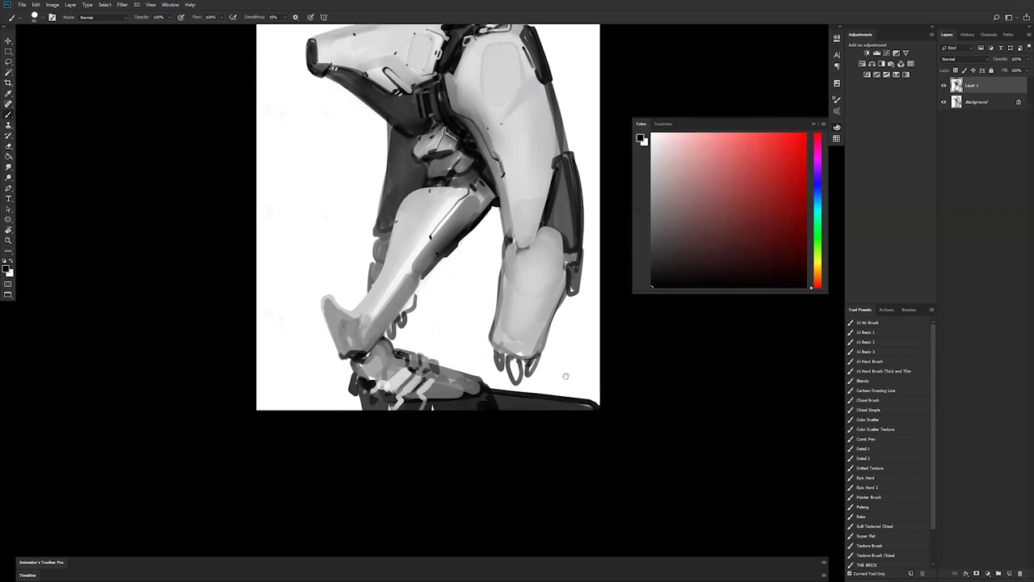
Step: Mirror the canvas and block in a solid black heel section beneath the ankle
drag(565, 364, 563, 444)
key(ctrl+shift+h)
mouse_move(493, 434)
mouse_down()
mouse_move(484, 456)
mouse_move(512, 437)
mouse_up()
mouse_move(490, 493)
mouse_down()
mouse_move(507, 447)
mouse_move(493, 438)
mouse_move(494, 468)
mouse_move(505, 445)
mouse_up()
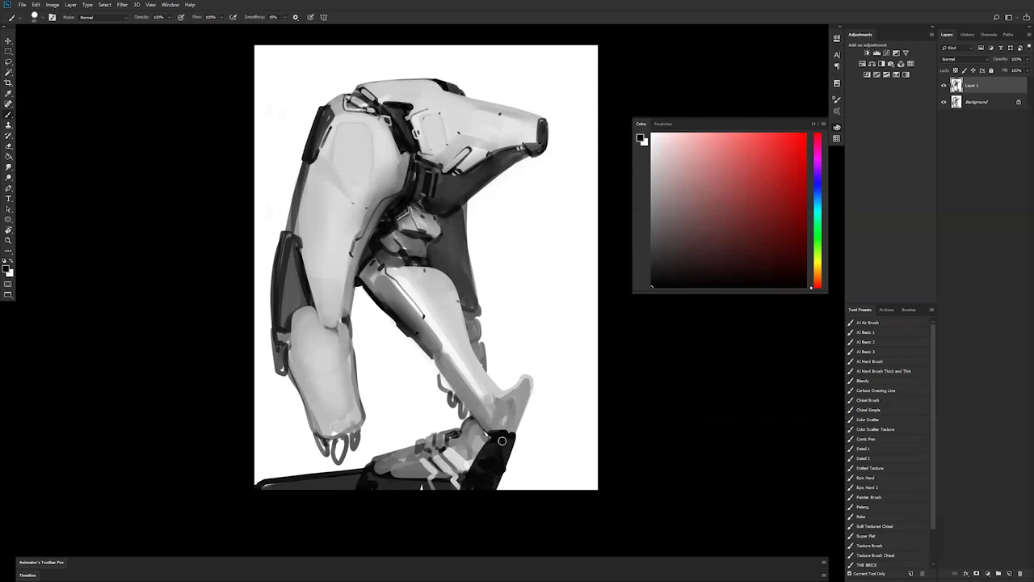
Step: Touch up the front of the foot with sampled grey and outline the ankle joint in black
alt+click(398, 451)
mouse_move(376, 457)
mouse_down()
mouse_move(385, 469)
mouse_move(403, 461)
mouse_up()
key(d)
mouse_move(475, 420)
mouse_down()
mouse_move(481, 434)
mouse_move(485, 414)
mouse_move(504, 413)
mouse_up()
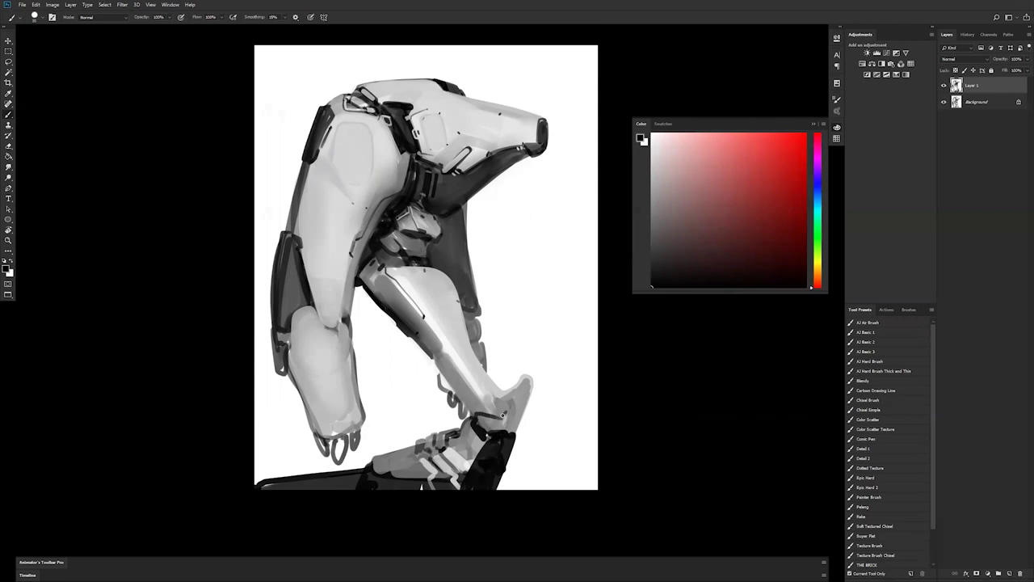
alt+click(498, 414)
key(ctrl+f)
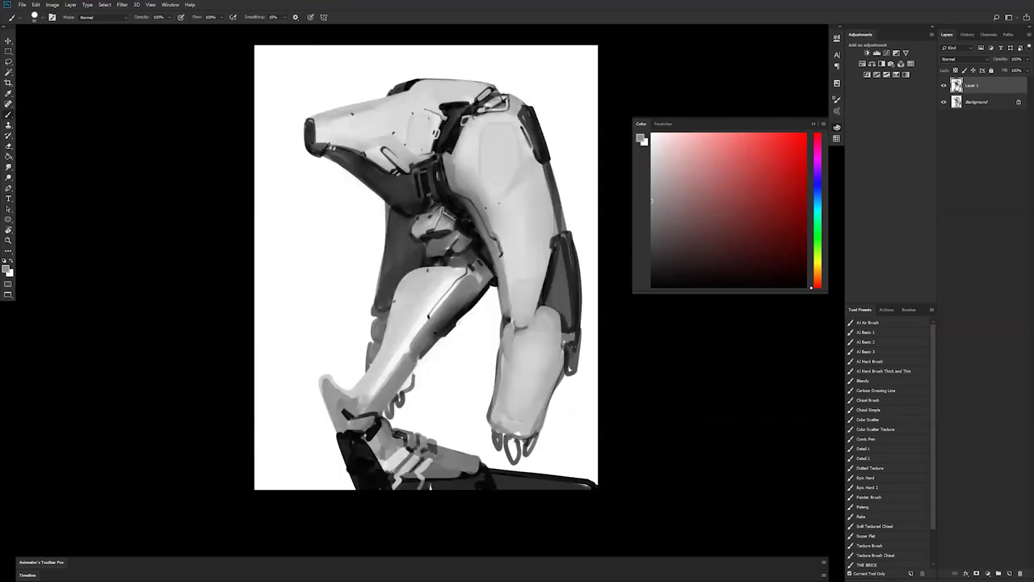
Step: Paint a light grey panel on the black heel section, leaving a dark rim around it
alt+click(330, 436)
alt+click(373, 463)
mouse_move(363, 444)
mouse_down()
mouse_move(350, 446)
mouse_move(370, 479)
mouse_move(362, 446)
mouse_move(378, 485)
mouse_up()
key(ctrl+shift+h)
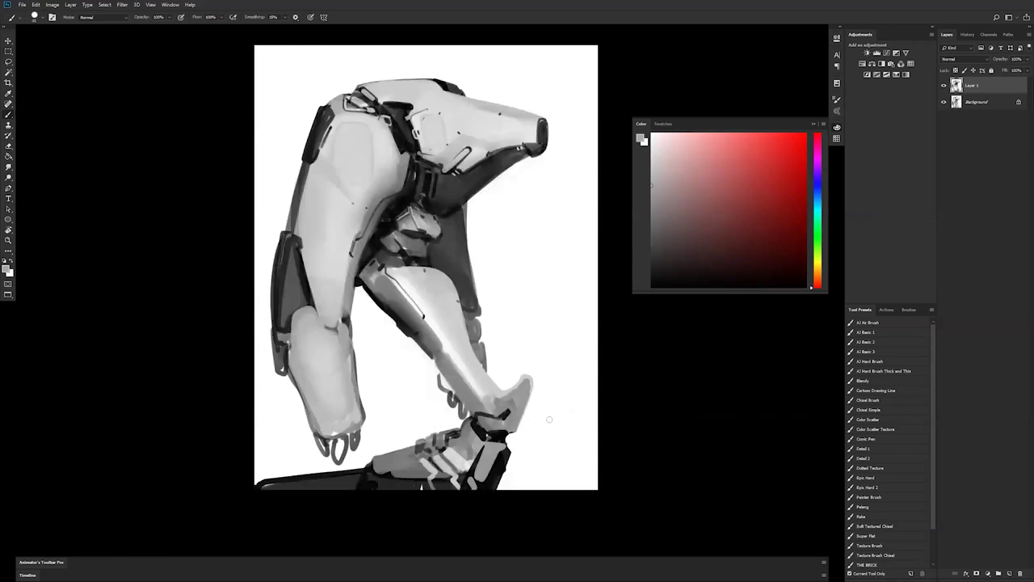
Step: Rework the front of the foot in sampled greys and undo the grey strokes over the dark bar
alt+click(380, 464)
mouse_move(377, 463)
mouse_down()
mouse_move(394, 491)
mouse_move(374, 475)
mouse_move(389, 489)
mouse_move(375, 474)
mouse_move(426, 484)
mouse_move(425, 473)
mouse_move(380, 469)
mouse_move(420, 465)
mouse_move(428, 474)
mouse_move(353, 469)
mouse_move(311, 487)
mouse_move(402, 456)
mouse_move(300, 495)
mouse_move(369, 470)
mouse_move(303, 483)
mouse_up()
alt+click(424, 472)
key(ctrl+z)
alt+click(395, 457)
key(ctrl+z)
alt+click(398, 458)
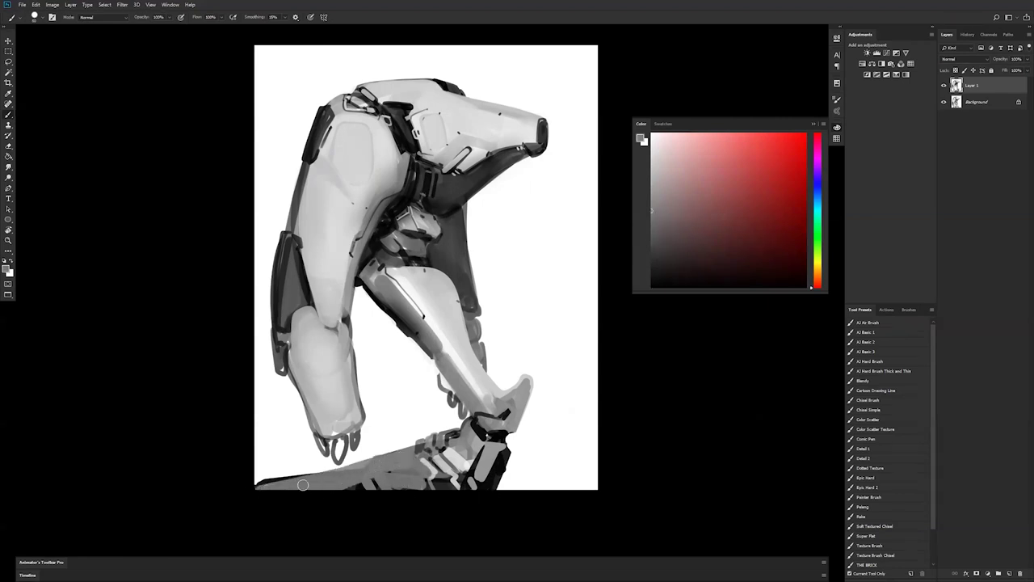
key(ctrl+z)
alt+click(493, 470)
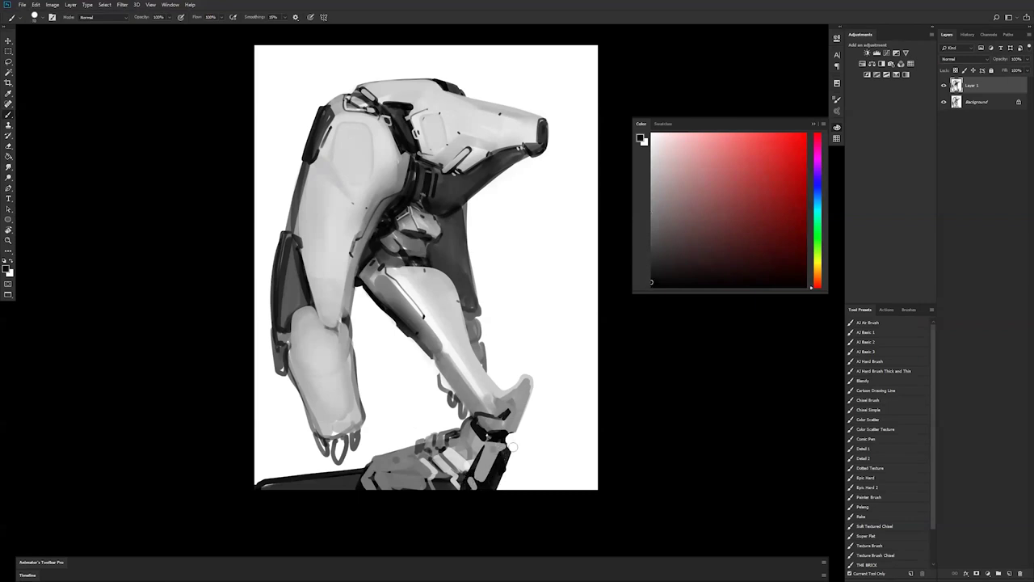
Step: Refine the back edge and top of the heel section with grey and black strokes
alt+click(505, 454)
drag(509, 441, 511, 460)
drag(502, 442, 495, 442)
key(ctrl+shift+h)
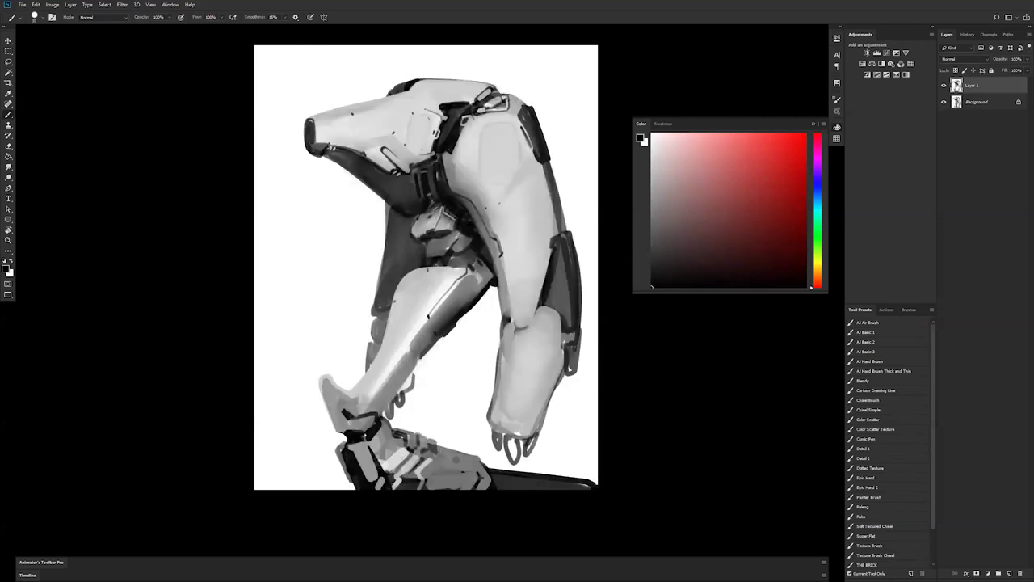
Step: Repaint the calf's dark underside from the ankle up to the knee with sampled mid grey
mouse_move(409, 380)
mouse_down()
mouse_move(403, 389)
mouse_move(415, 368)
mouse_up()
alt+click(409, 388)
mouse_move(414, 368)
mouse_down()
mouse_move(493, 264)
mouse_move(417, 356)
mouse_move(469, 301)
mouse_up()
mouse_move(435, 334)
mouse_down()
mouse_move(468, 300)
mouse_move(457, 304)
mouse_up()
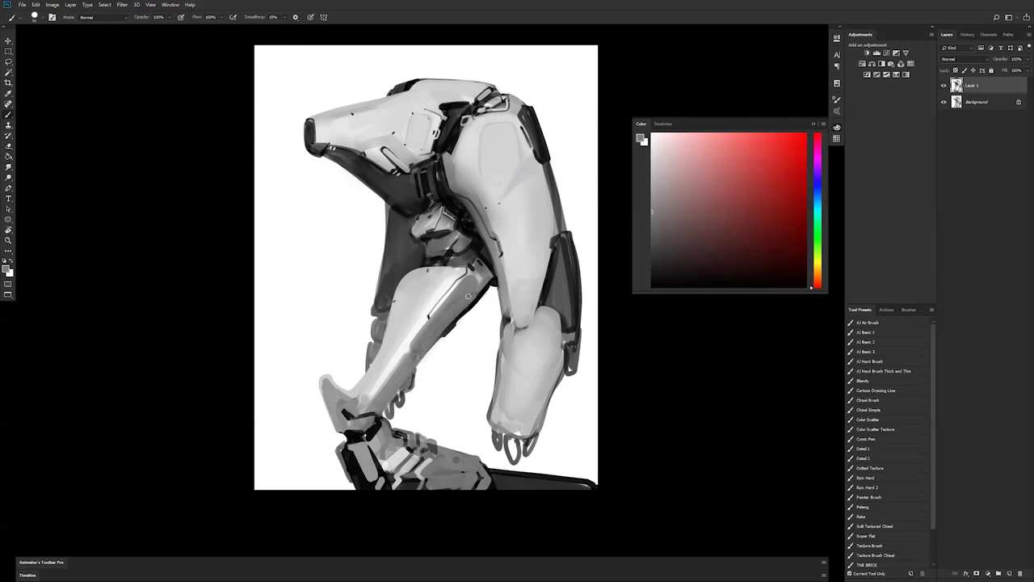
click(465, 310)
Step: Smooth the heel spur with sampled light grey and clean up its tip
key(d)
alt+click(352, 414)
mouse_move(327, 378)
mouse_down()
mouse_move(361, 396)
mouse_move(350, 400)
mouse_move(355, 415)
mouse_move(336, 401)
mouse_up()
alt+click(343, 427)
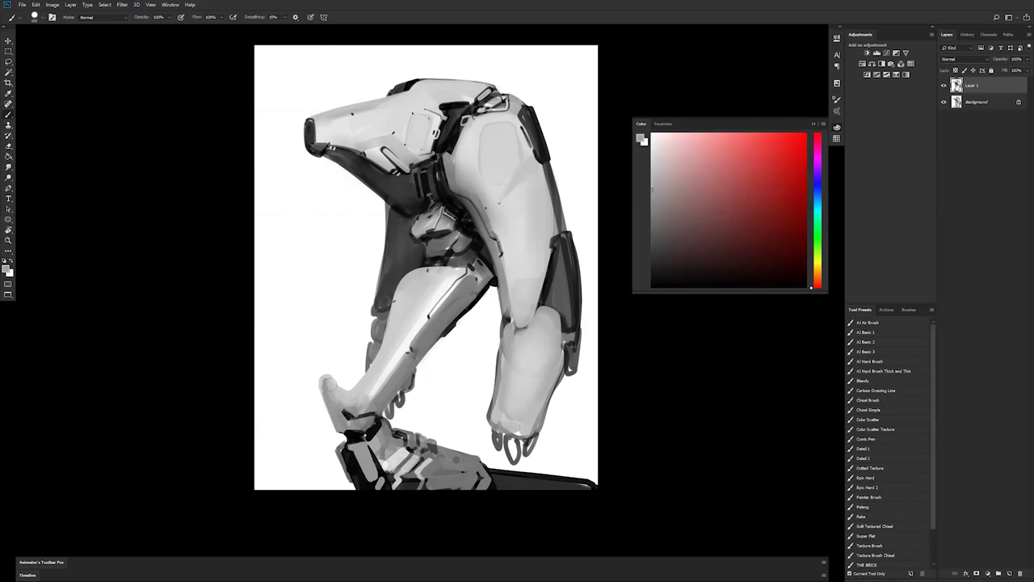
alt+click(333, 365)
mouse_move(336, 379)
mouse_down()
mouse_move(333, 367)
mouse_move(308, 387)
mouse_up()
key(ctrl+z)
key(ctrl+z)
Step: Add a dark curved part behind the upper leg and short black pegs along the calf's back edge
key(ctrl+f)
alt+click(368, 278)
drag(370, 277, 361, 286)
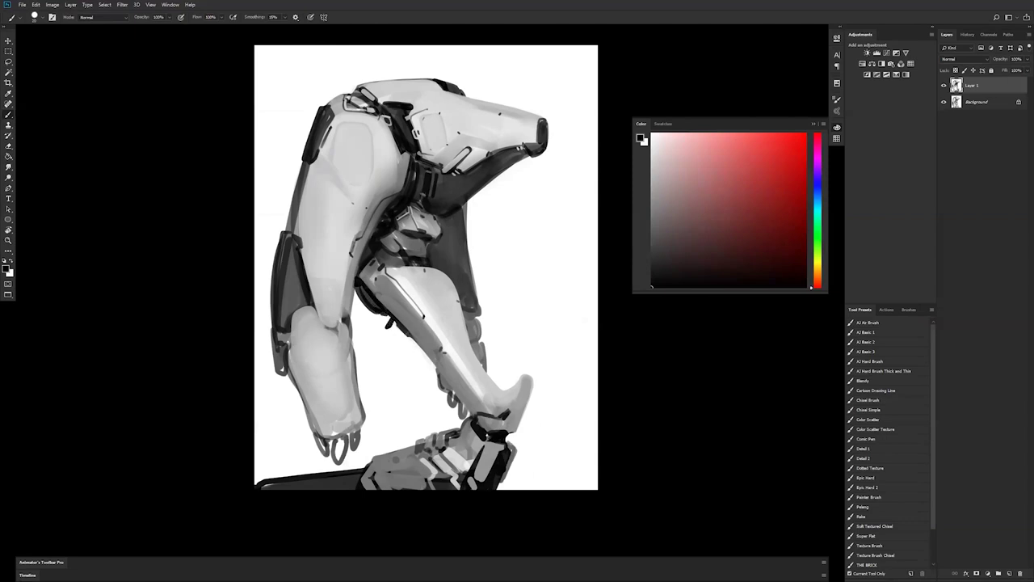
drag(406, 337, 428, 367)
key(ctrl+shift+h)
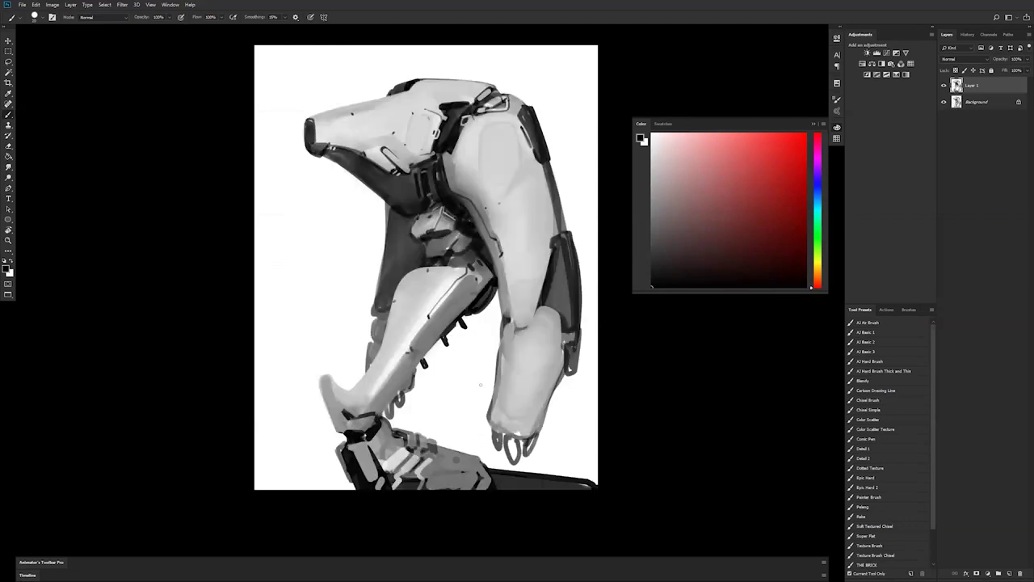
Step: Blend the calf's back edge beside the black pegs with sampled grey and enlarge the brush
alt+click(424, 373)
drag(417, 365, 445, 329)
key(])
key(])
key(])
key(])
key(])
key(])
key(])
key(])
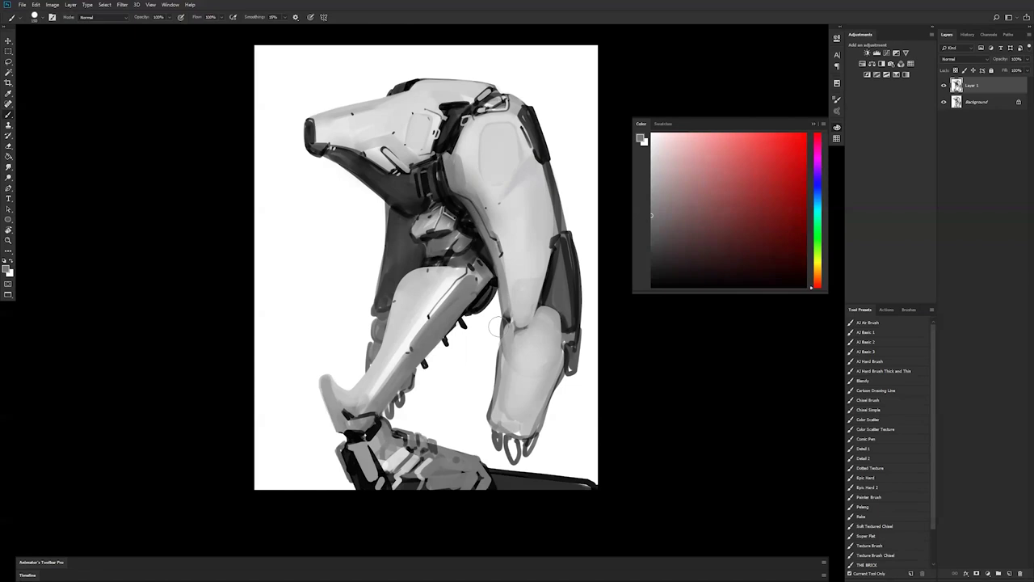
Step: Switch to a full-screen view and repaint the joint block above the thigh with light struts and dark recesses
key(h)
key(f)
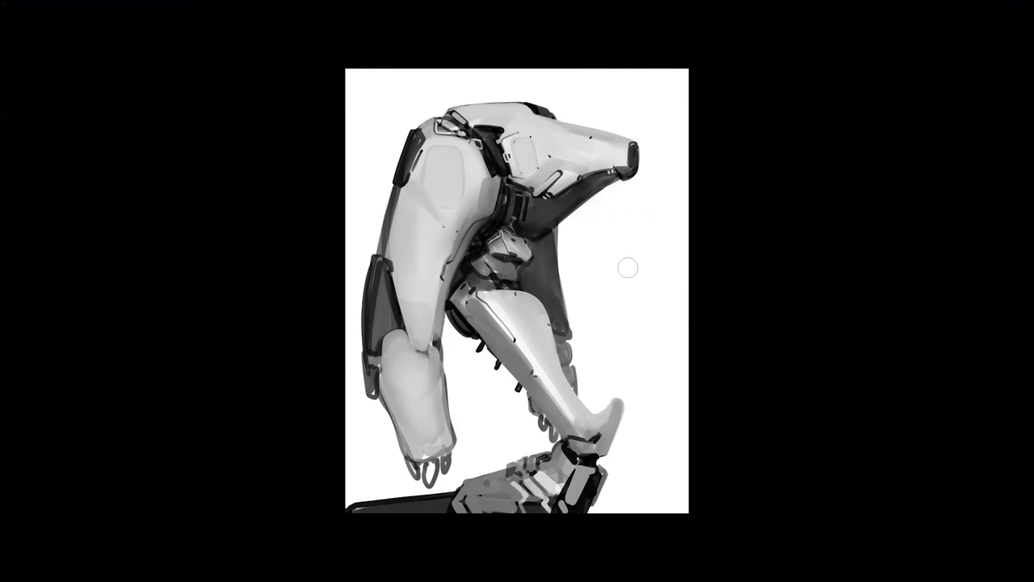
mouse_move(516, 186)
mouse_down()
mouse_move(521, 200)
mouse_move(517, 192)
mouse_up()
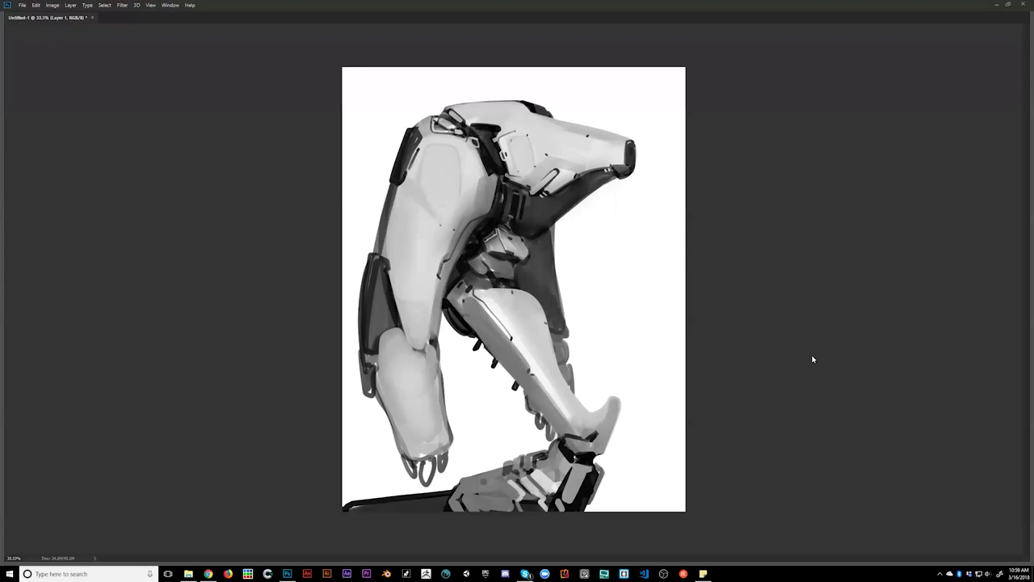
click(529, 280)
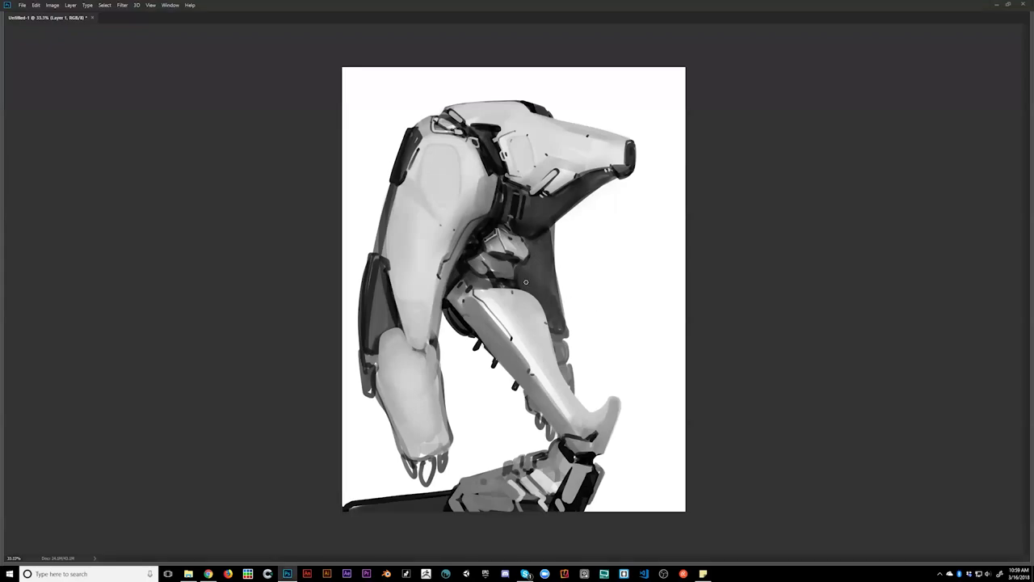
key(ctrl+shift+h)
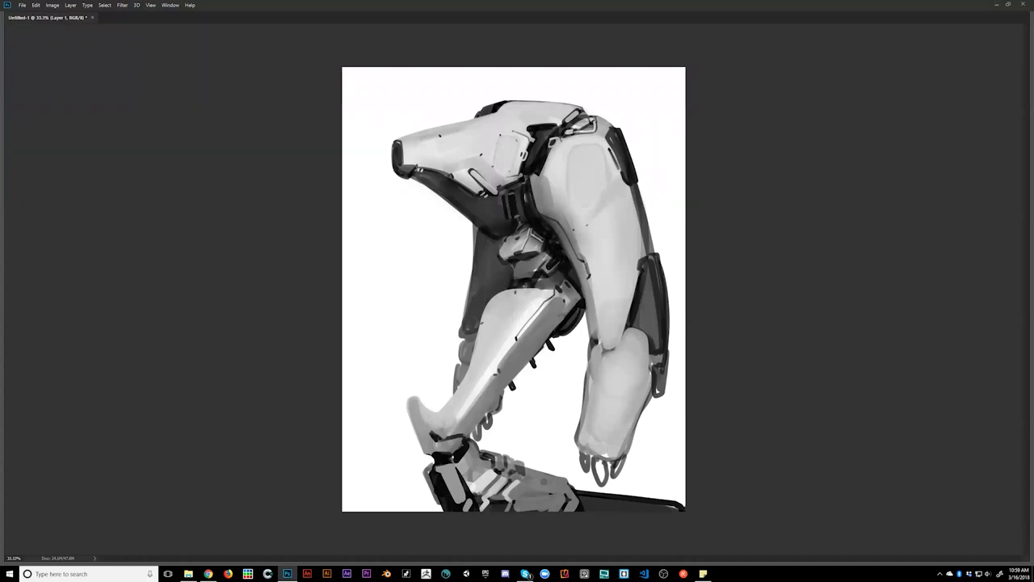
drag(534, 274, 544, 260)
key(ctrl+shift+h)
alt+click(514, 273)
mouse_move(522, 249)
mouse_down()
mouse_move(514, 274)
mouse_move(497, 262)
mouse_up()
alt+click(498, 263)
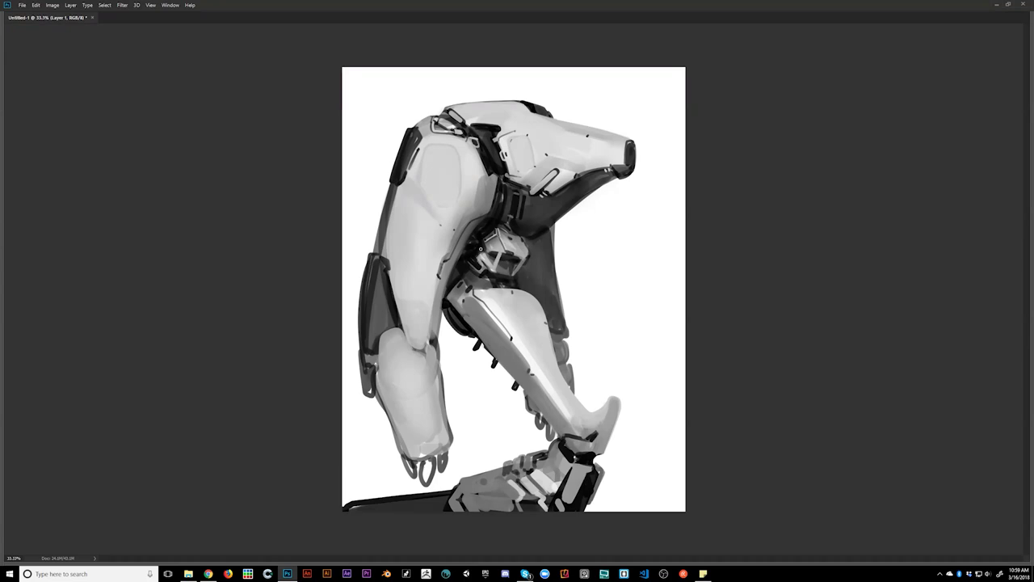
Step: Try a sampled dark stroke across the joint block above the thigh
alt+click(529, 267)
mouse_move(484, 241)
mouse_down()
mouse_move(480, 256)
mouse_move(519, 276)
mouse_move(492, 284)
mouse_move(513, 281)
mouse_up()
key(ctrl+alt+z)
key(ctrl+shift+h)
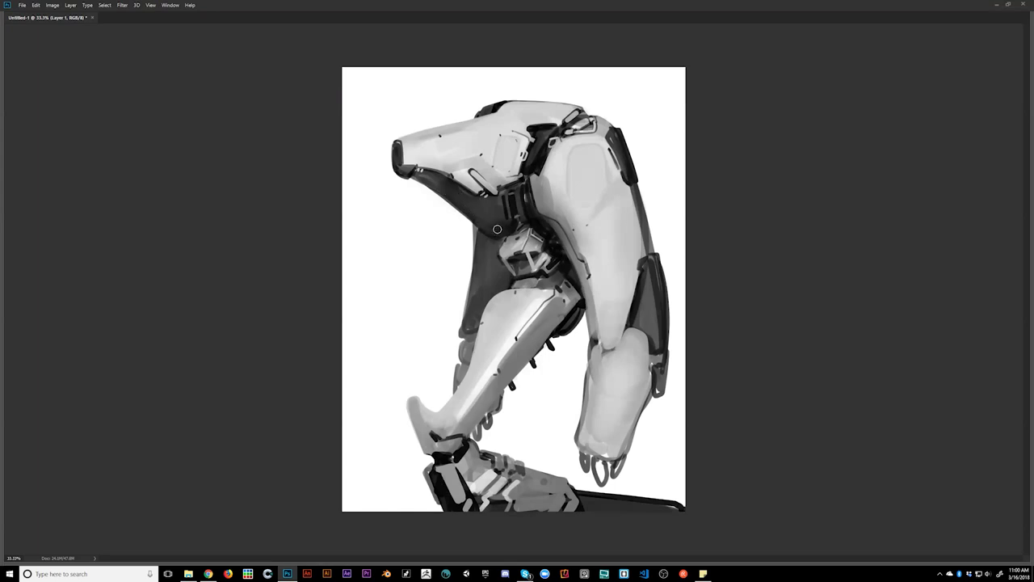
Step: Outline the shoulder armour's front edge in black and paint a light tooth along the lower jaw
key(ctrl+f)
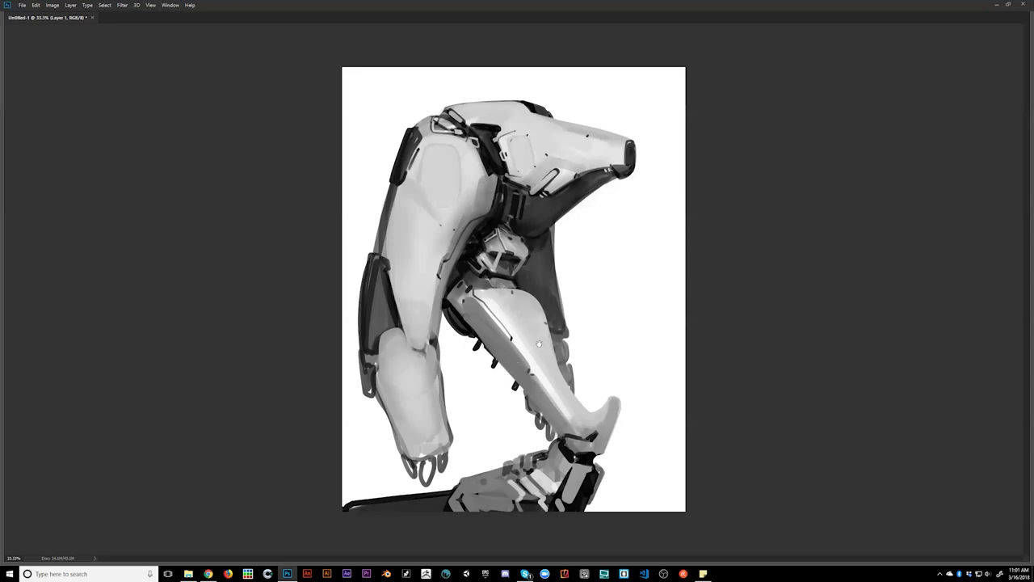
scroll(551, 344, up, 1)
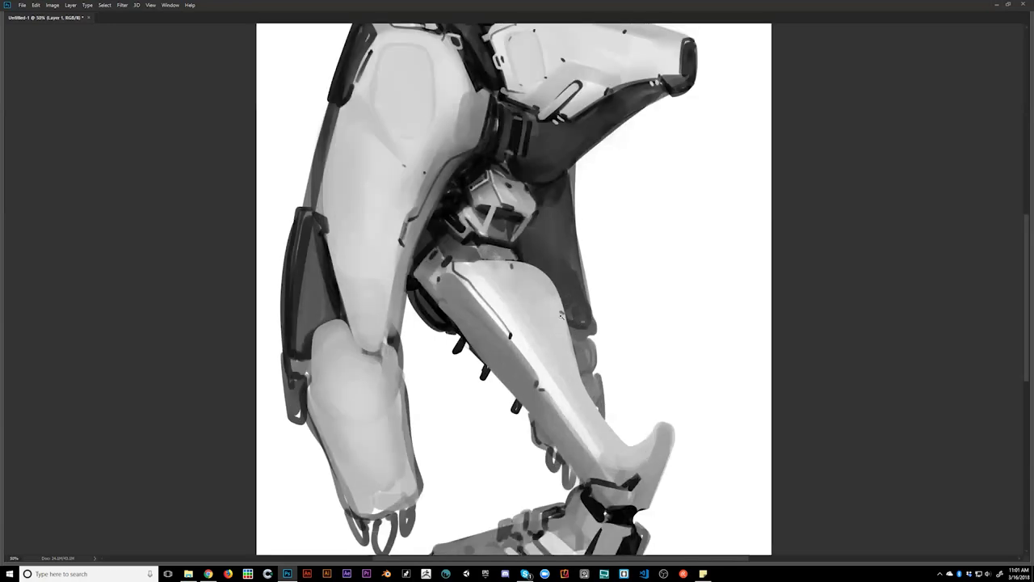
scroll(566, 318, down, 1)
key(ctrl+shift+h)
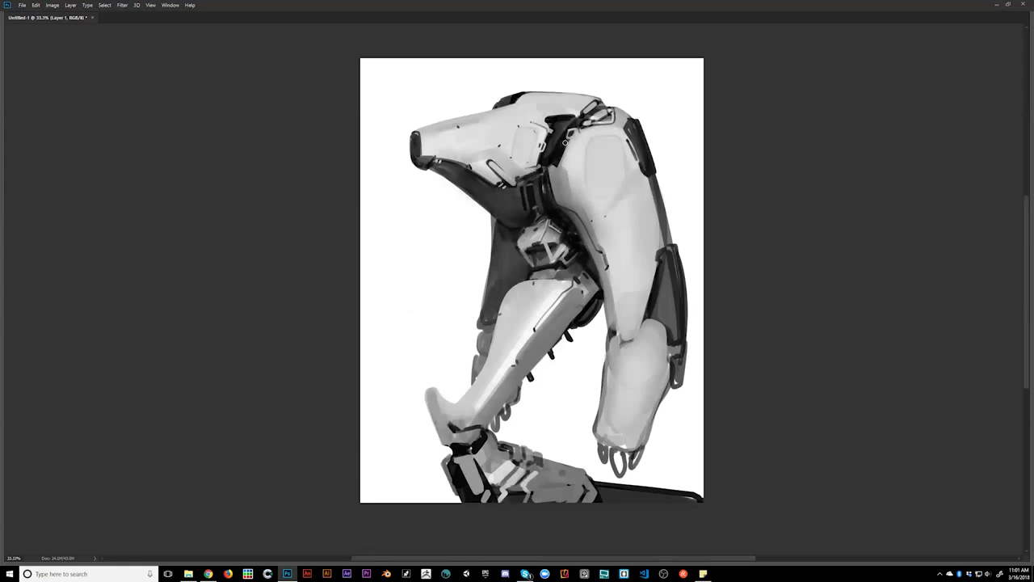
drag(569, 137, 556, 163)
drag(470, 167, 449, 177)
key(ctrl)
key(ctrl+f)
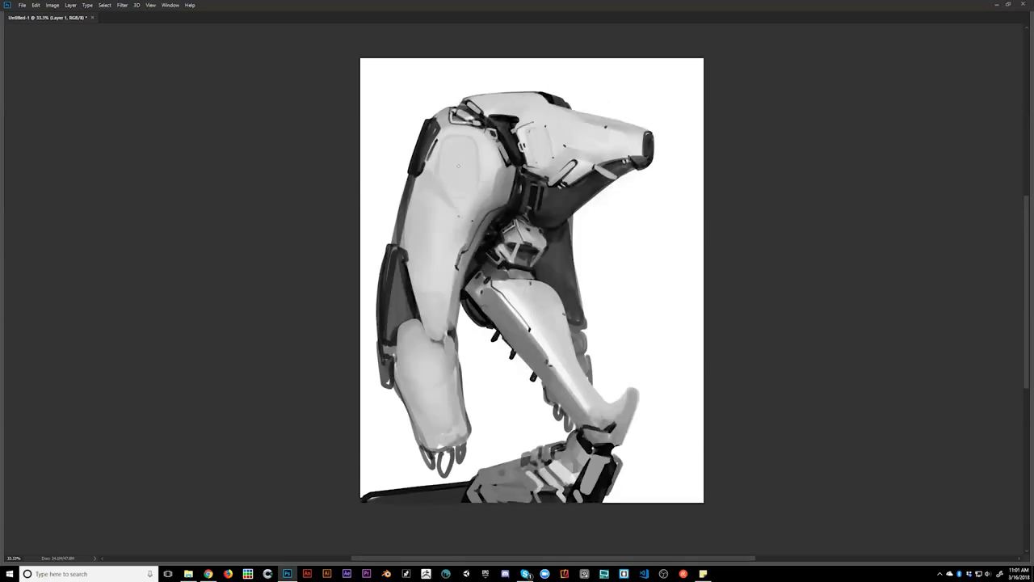
Step: Paint more light angled teeth along the jaw, undoing the first stroke
drag(593, 164, 614, 181)
key(ctrl+z)
drag(606, 175, 609, 183)
Step: Darken the upper arm plate's rear edge, draw a black seam at its lower tip, and mirror the canvas
drag(407, 270, 423, 326)
drag(427, 339, 442, 343)
key(ctrl+z)
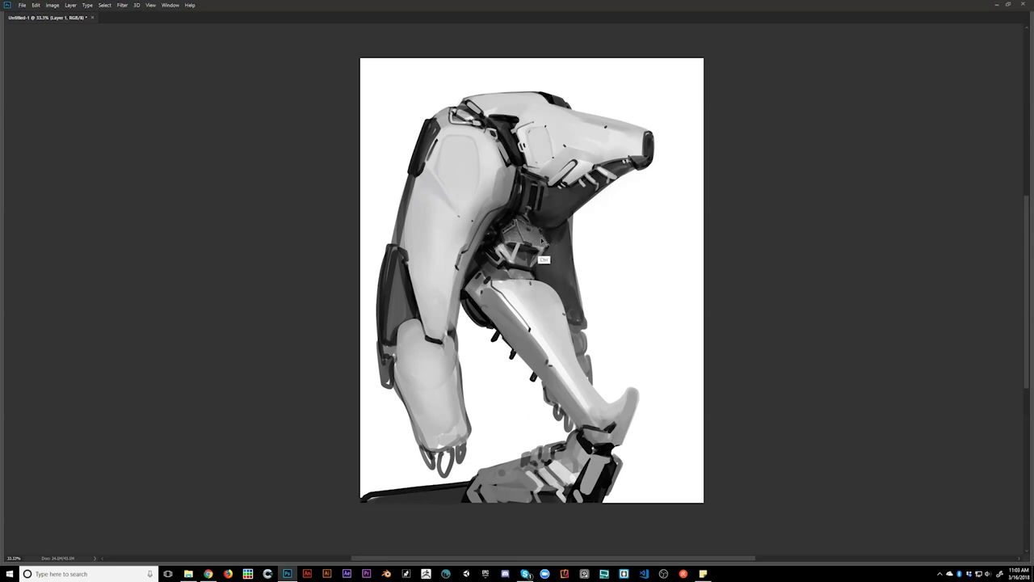
key(ctrl+z)
key(ctrl+shift+h)
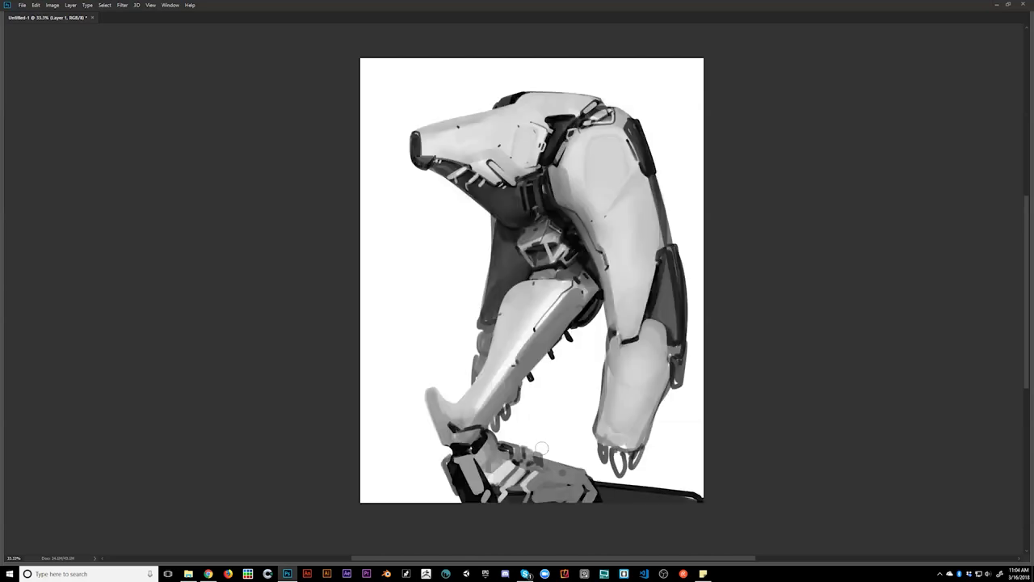
Step: Blend the lower shin into the heel and cap the heel spur's tip in dark grey
drag(488, 423, 446, 407)
key(f)
key(f)
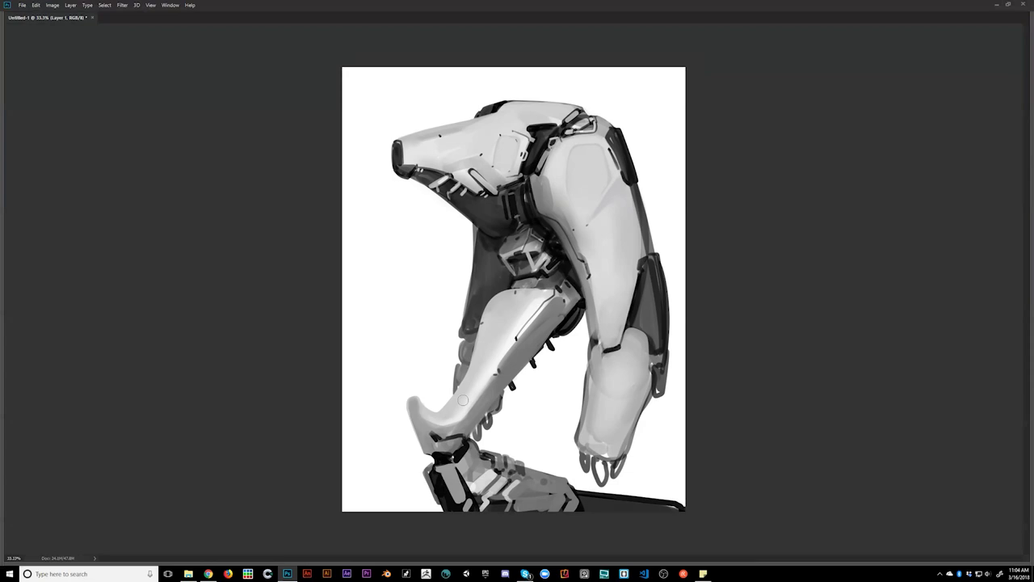
mouse_move(409, 404)
mouse_down()
mouse_move(420, 396)
mouse_move(428, 429)
mouse_move(407, 403)
mouse_move(415, 426)
mouse_move(417, 399)
mouse_move(420, 415)
mouse_up()
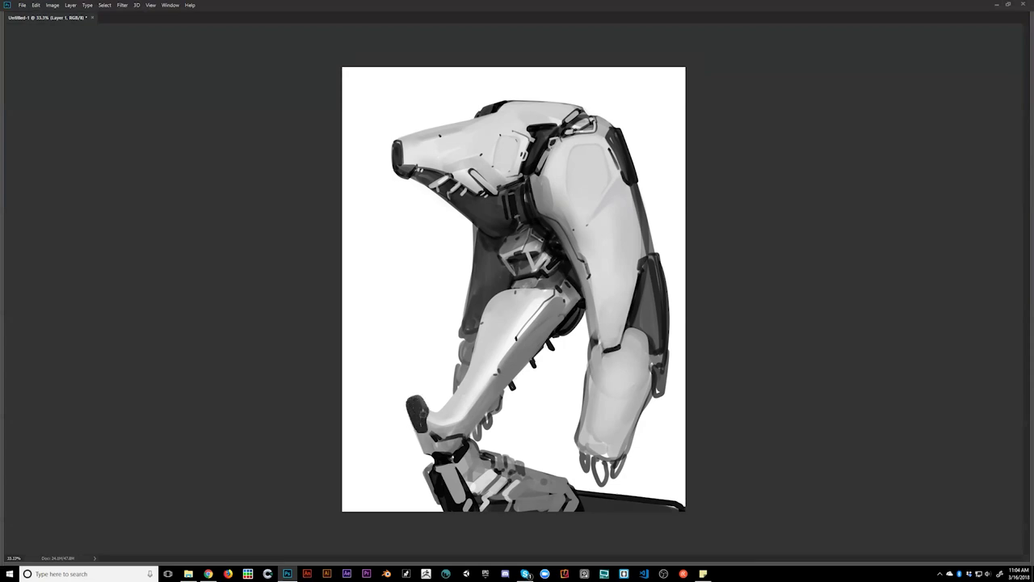
Step: Paint a black angular strut from the heel spur down to the foot, mirror the canvas and darken the ankle joint
mouse_move(407, 401)
mouse_down()
mouse_move(394, 442)
mouse_move(438, 501)
mouse_up()
mouse_move(400, 428)
mouse_down()
mouse_move(411, 404)
mouse_move(394, 445)
mouse_move(410, 484)
mouse_move(433, 501)
mouse_up()
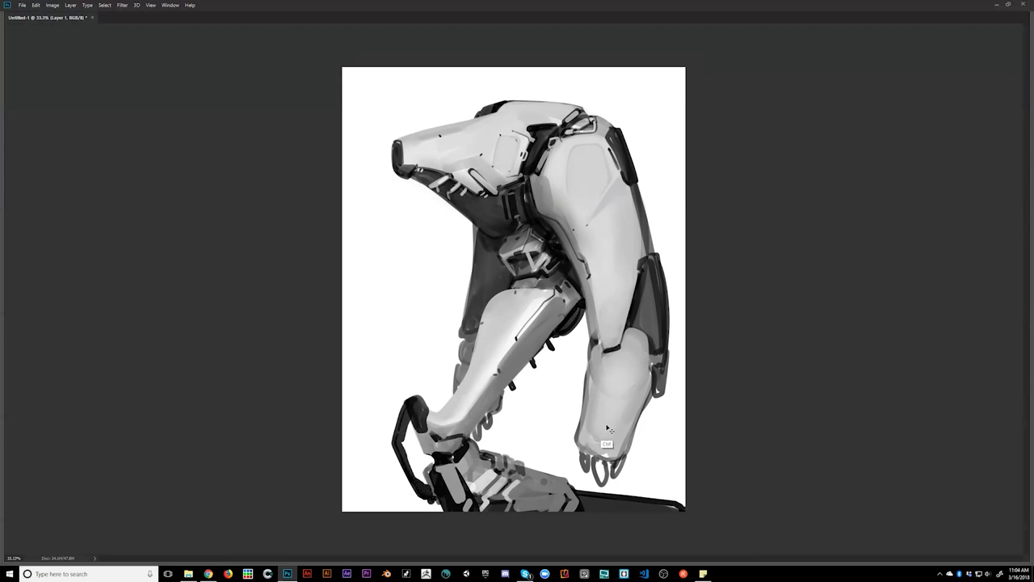
key(ctrl+shift+h)
mouse_move(568, 440)
mouse_down()
mouse_move(540, 405)
mouse_move(577, 441)
mouse_up()
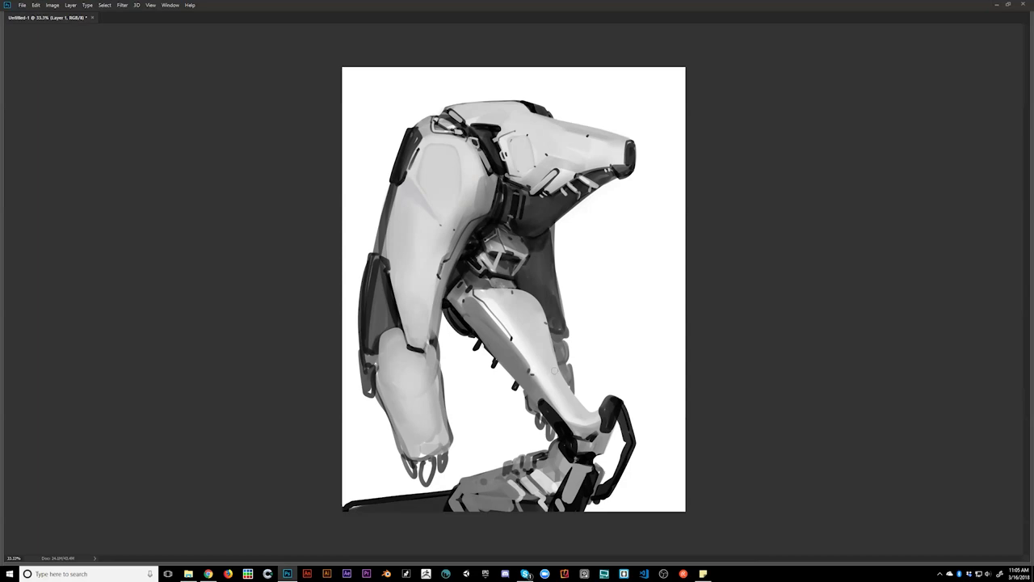
Step: Cover the rear elbow panel's black outline with sampled dark grey to make one flat tone
alt+click(371, 323)
mouse_move(369, 324)
mouse_down()
mouse_move(379, 272)
mouse_move(366, 335)
mouse_up()
drag(375, 265, 365, 333)
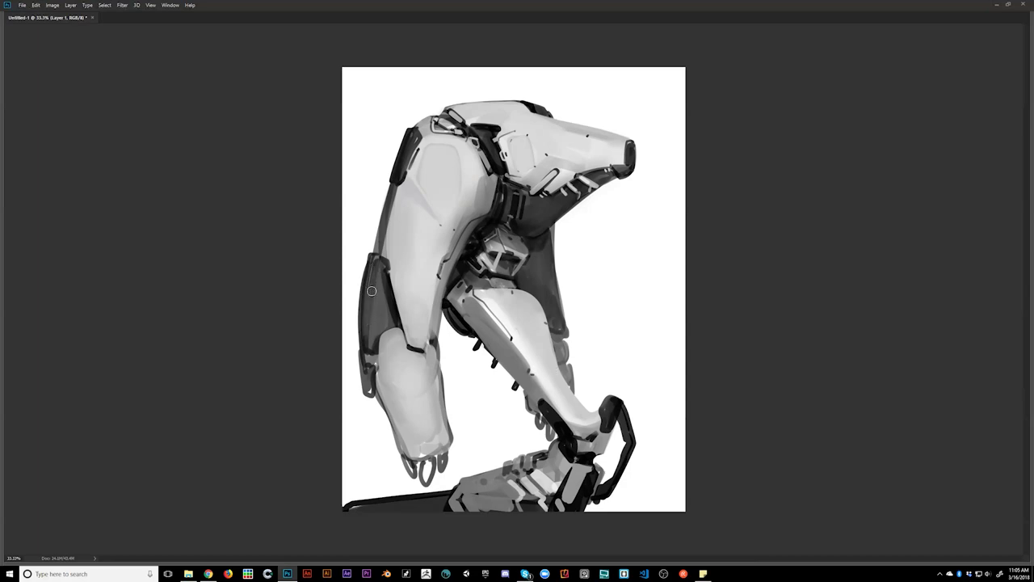
drag(369, 265, 367, 309)
alt+click(364, 296)
drag(368, 270, 374, 350)
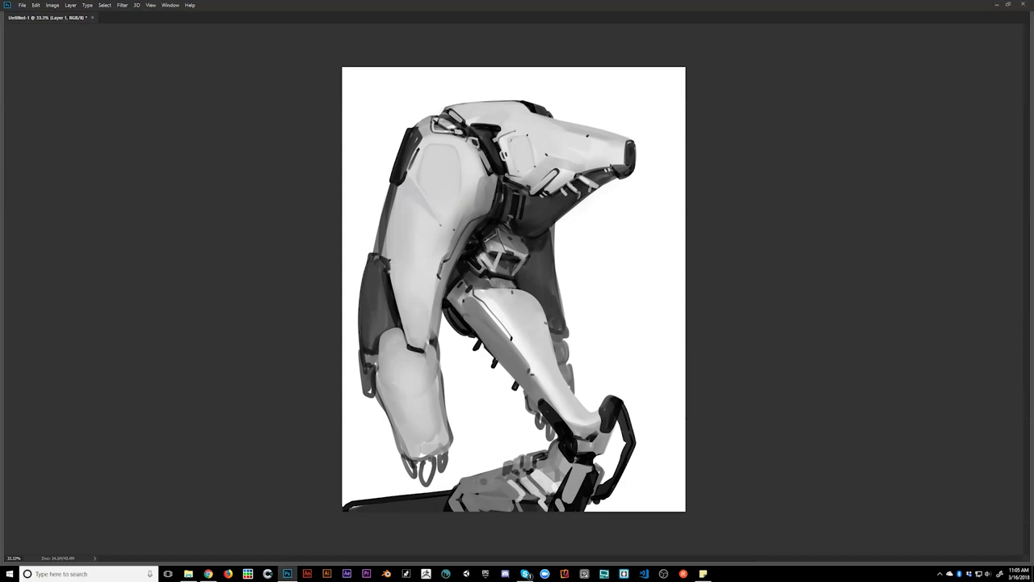
Step: Paint a black strip along the upper arm's rear edge from the shoulder plate to the elbow, redoing the first stroke
mouse_move(395, 188)
mouse_down()
mouse_move(379, 260)
mouse_move(392, 183)
mouse_move(377, 253)
mouse_up()
key(ctrl+z)
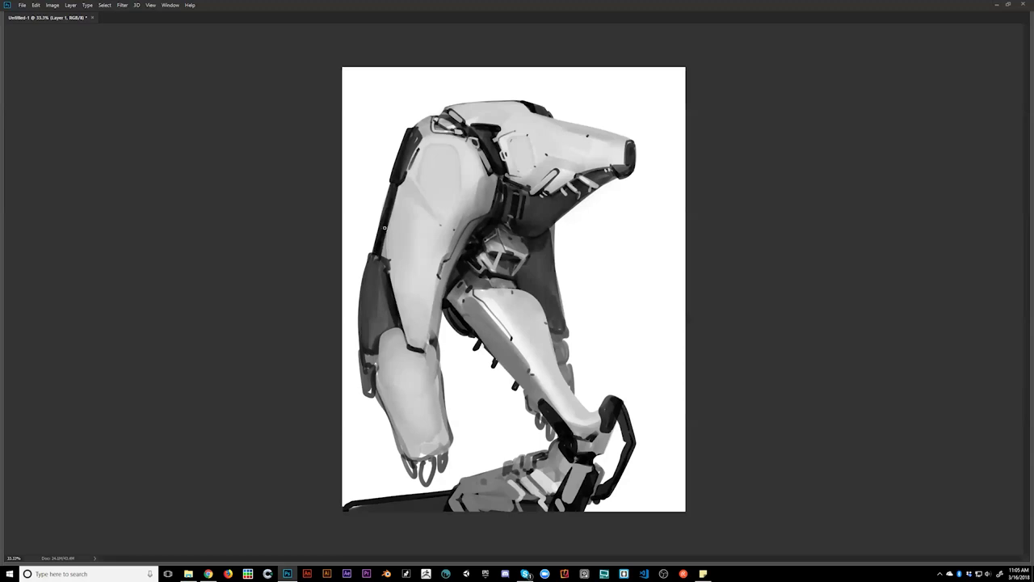
drag(378, 247, 384, 218)
drag(397, 181, 403, 175)
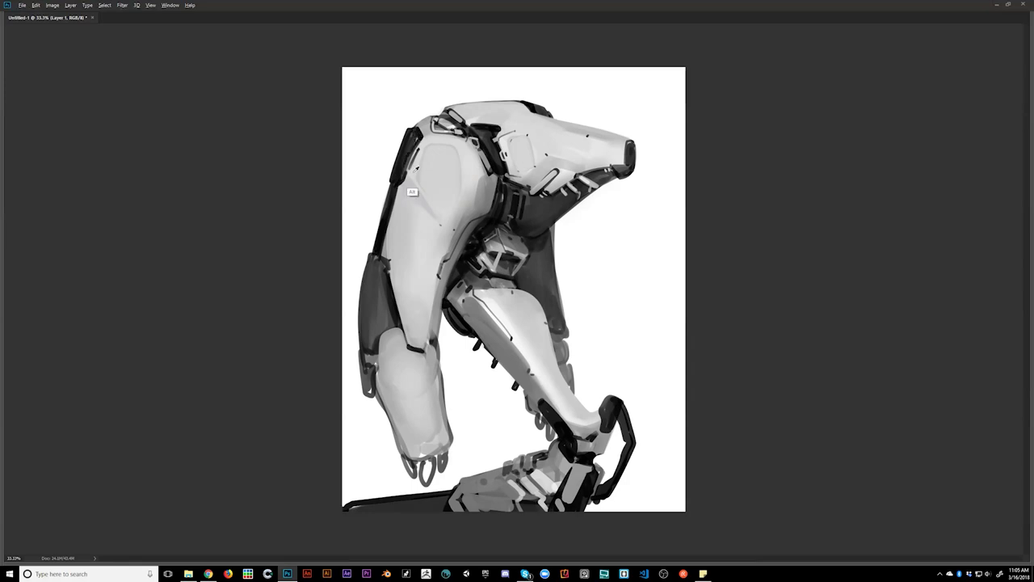
Step: Rework the small slot beside the rear shoulder plate with dark and light edge strokes, undoing the first stroke
mouse_move(408, 152)
mouse_down()
mouse_move(400, 182)
mouse_move(412, 147)
mouse_up()
key(ctrl+z)
drag(421, 141, 410, 142)
drag(411, 154, 408, 167)
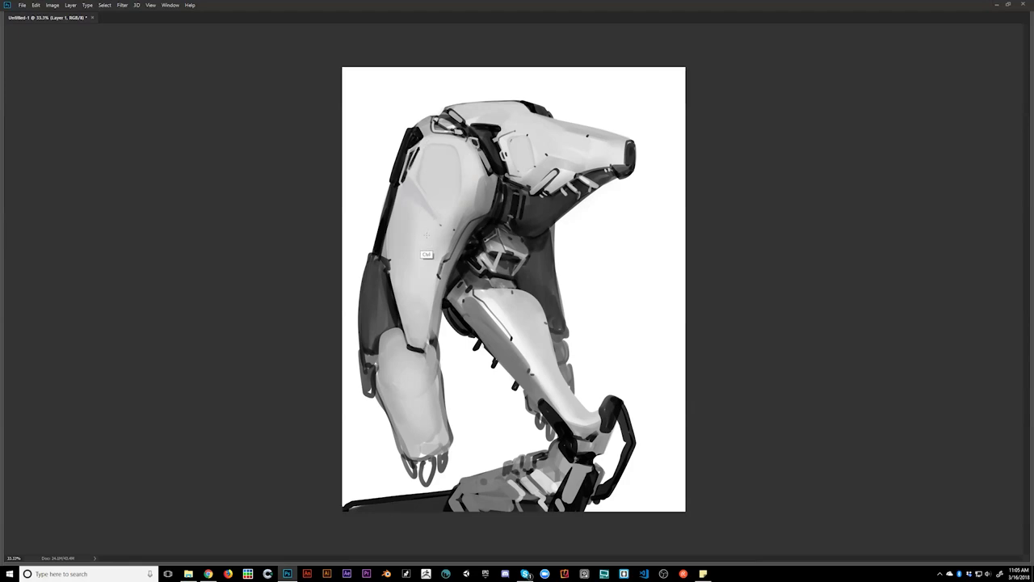
Step: Check the mirrored silhouette and paint light notched tabs on the upper arm plate's rear edge at the elbow
alt+click(518, 300)
alt+click(518, 300)
key(ctrl+shift+f)
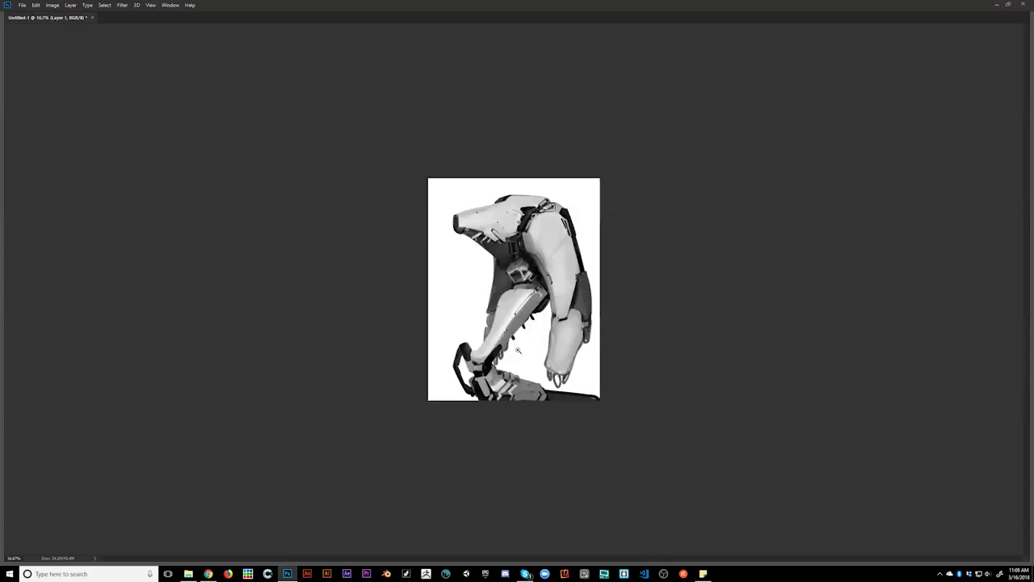
click(519, 352)
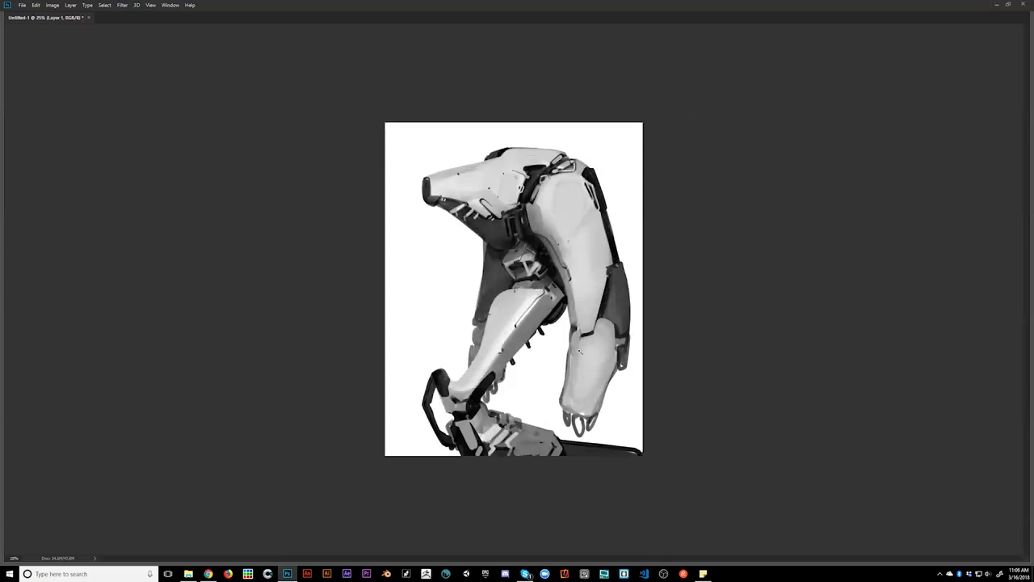
scroll(591, 360, up, 1)
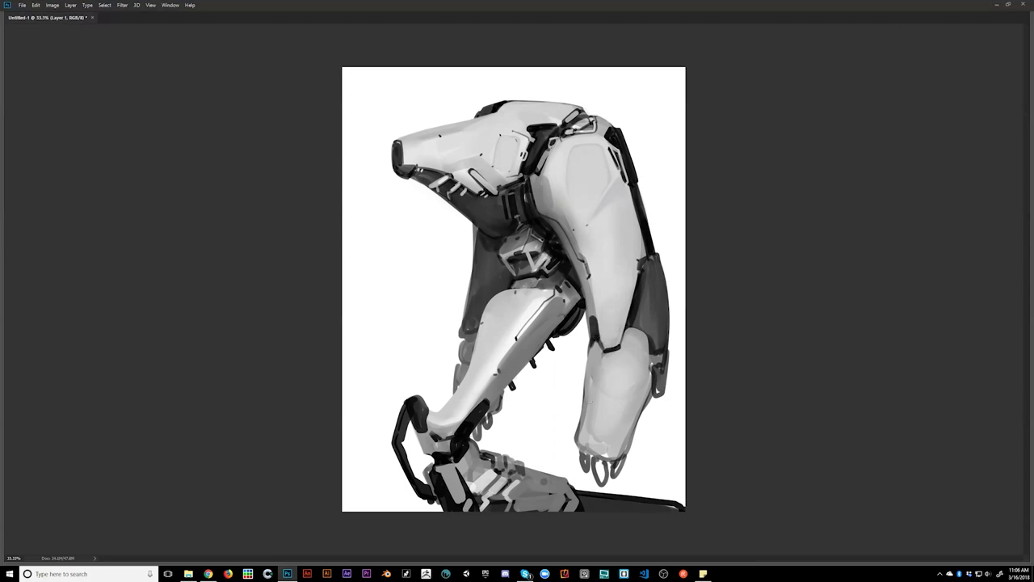
key(ctrl+shift+h)
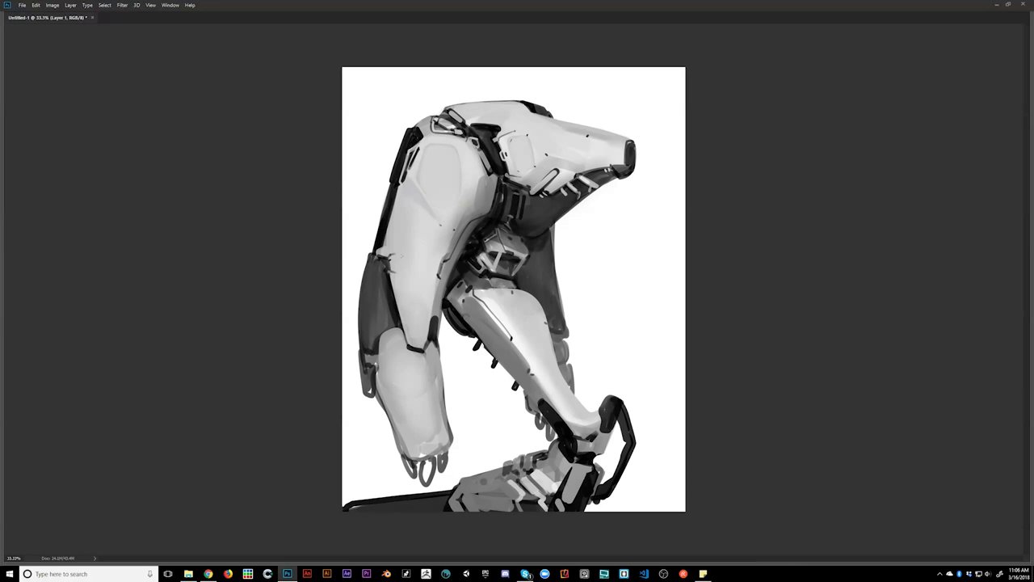
drag(385, 260, 396, 255)
key(F2)
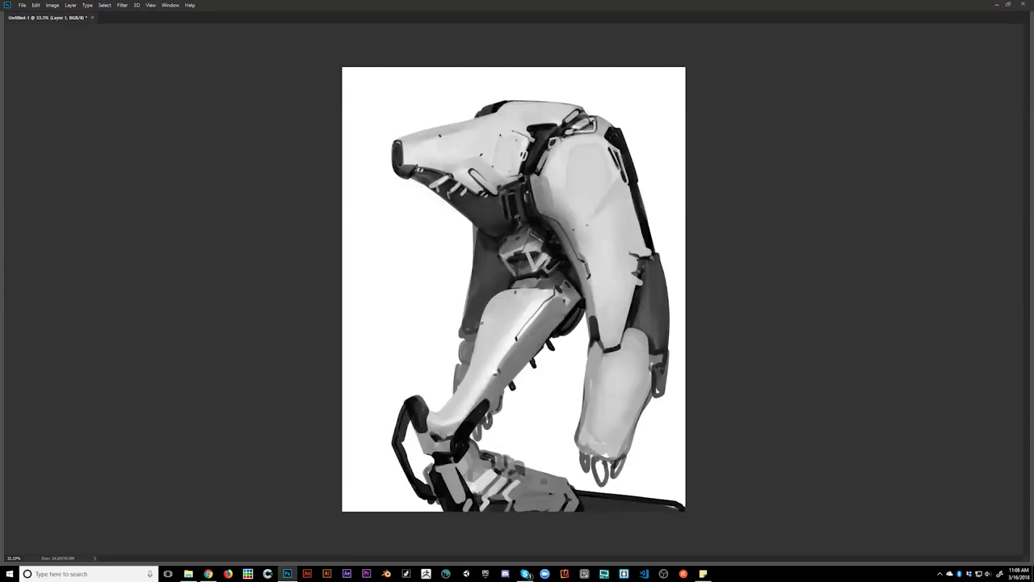
Step: Paint a grey edge strip on the collar joint between shoulder and neck, and mirror the canvas
drag(527, 186, 532, 215)
key(h)
key(ctrl+minus)
key(ctrl+minus)
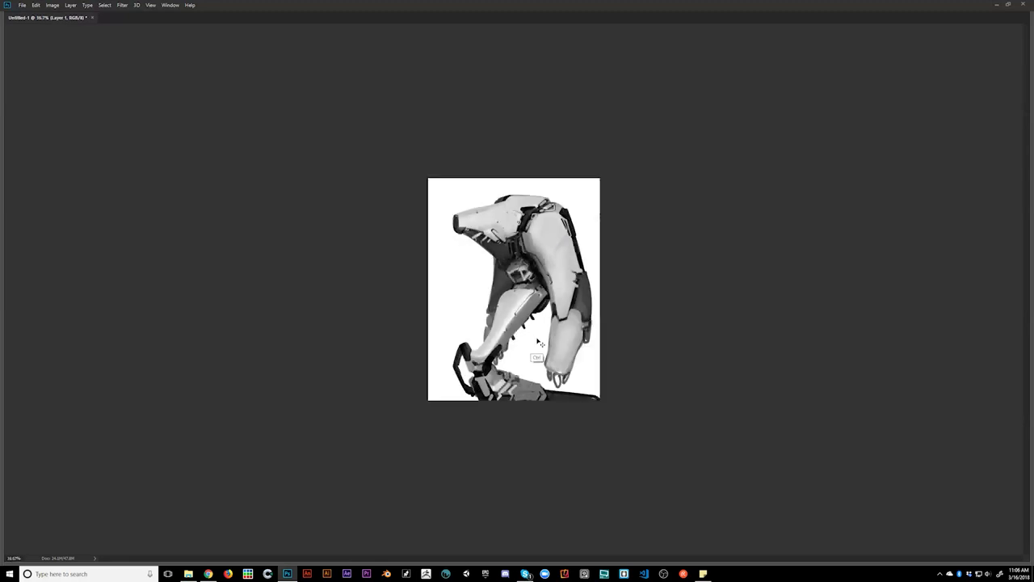
key(ctrl+plus)
key(ctrl+plus)
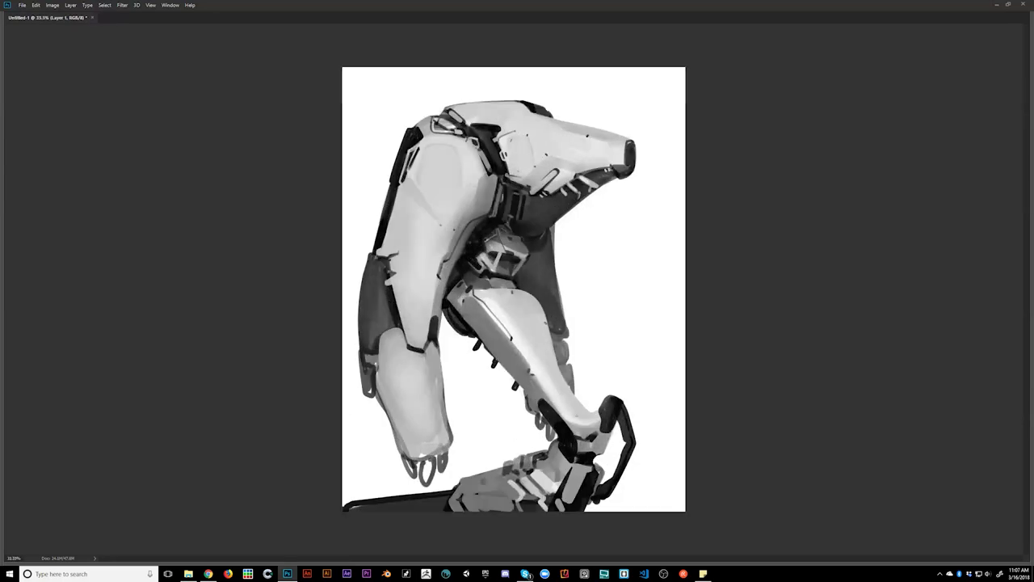
Step: Paint a light shell over the heel spur's top, add small seam marks on the leg, and mirror the canvas
mouse_move(605, 406)
mouse_down()
mouse_move(626, 423)
mouse_move(608, 400)
mouse_move(622, 403)
mouse_move(628, 427)
mouse_move(611, 407)
mouse_move(626, 426)
mouse_up()
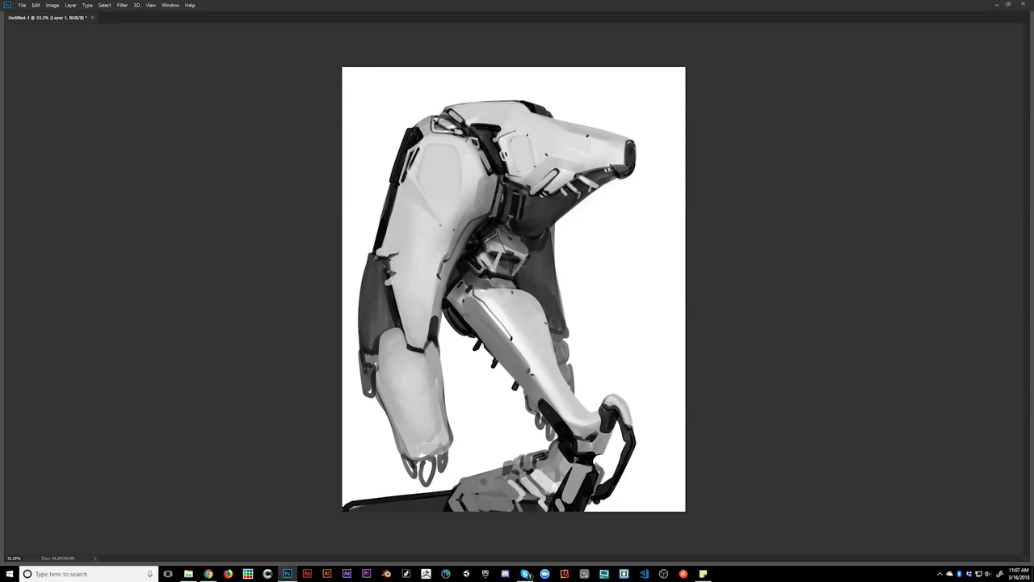
drag(579, 442, 590, 440)
drag(513, 338, 523, 337)
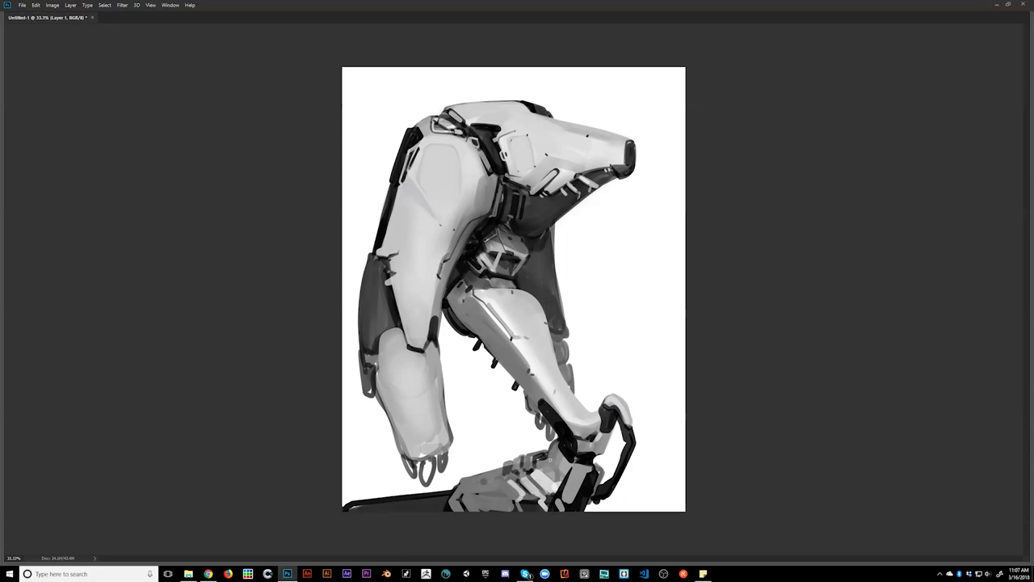
key(ctrl+shift+h)
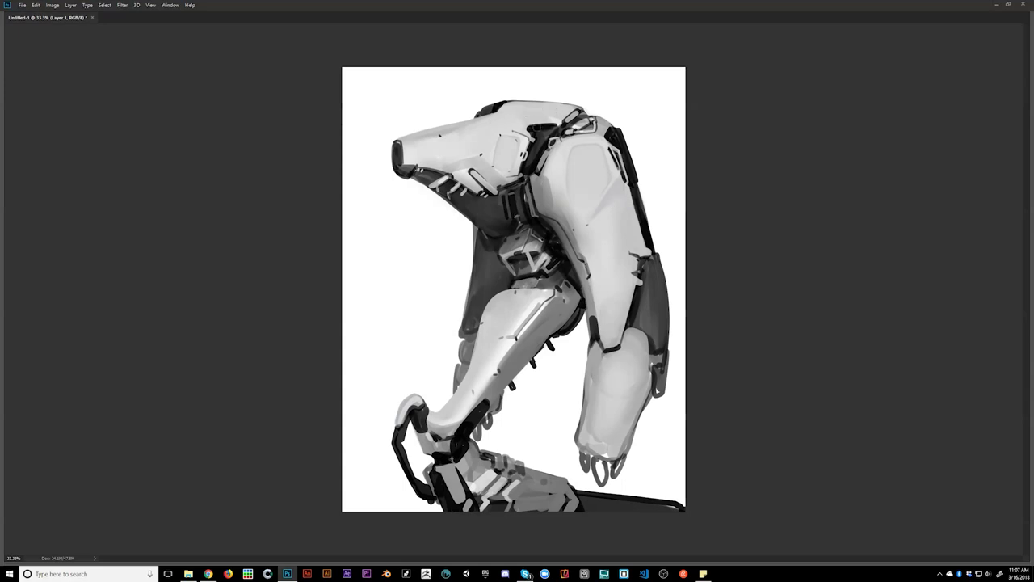
Step: Mirror the canvas and inspect the whole figure's silhouette
alt+click(520, 212)
key(ctrl+shift+h)
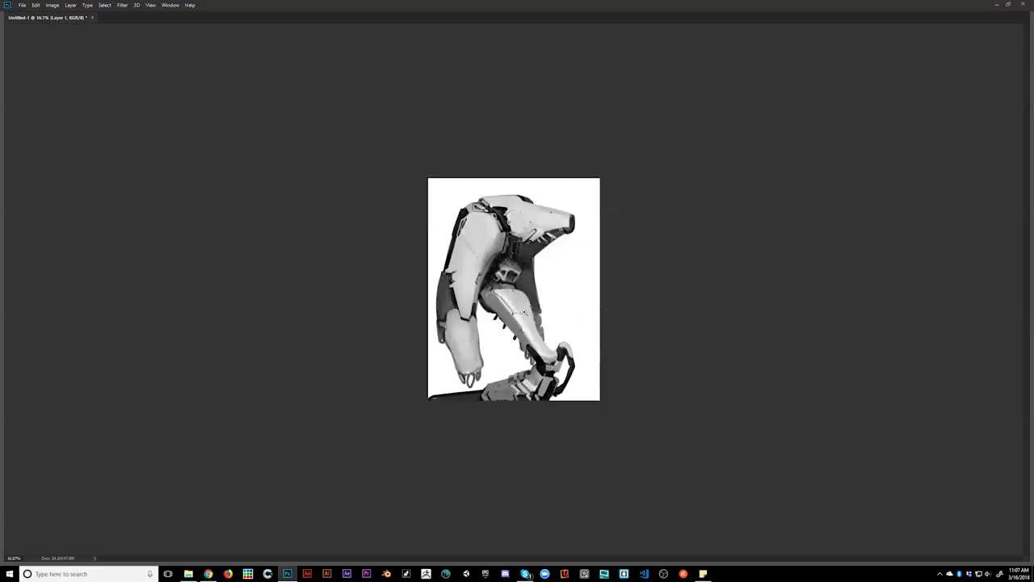
ctrl+click(599, 324)
ctrl+click(599, 324)
ctrl+click(600, 324)
drag(510, 165, 494, 245)
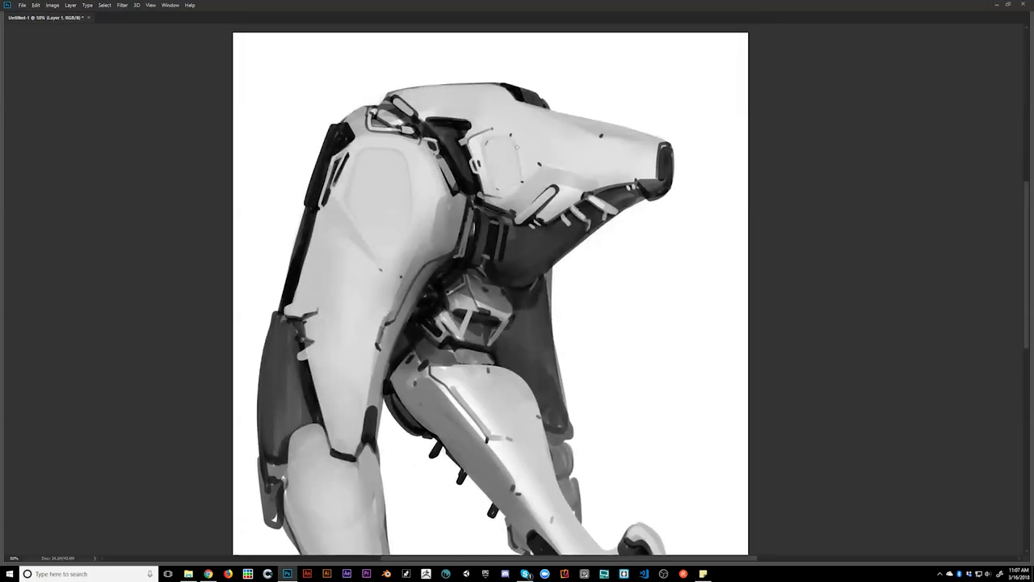
drag(425, 123, 624, 151)
key(ctrl+z)
mouse_move(431, 129)
mouse_down()
mouse_move(567, 144)
mouse_move(665, 186)
mouse_up()
key(ctrl+z)
drag(461, 122, 675, 167)
key(ctrl+z)
drag(453, 114, 652, 163)
key(ctrl+z)
Step: Brush a soft bright highlight along the top of the head towards the snout, undoing one stroke
drag(465, 130, 648, 164)
drag(443, 125, 636, 162)
key(ctrl+z)
drag(437, 123, 670, 166)
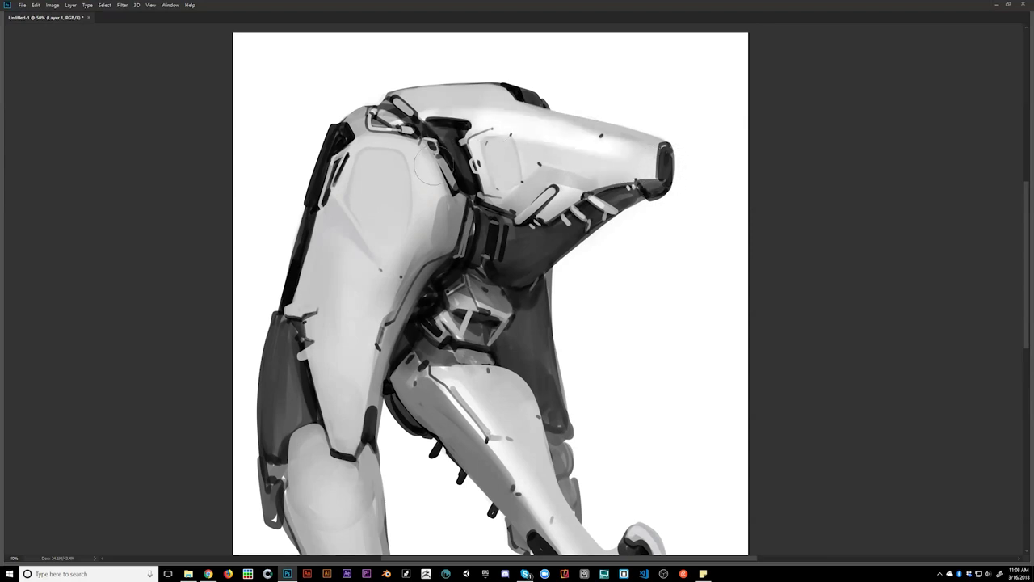
Step: Brighten the shoulder armour's upper edge with a soft light stroke, undoing the first attempt
drag(421, 152, 353, 336)
key(ctrl+z)
mouse_move(385, 155)
mouse_down()
mouse_move(430, 151)
mouse_move(438, 175)
mouse_up()
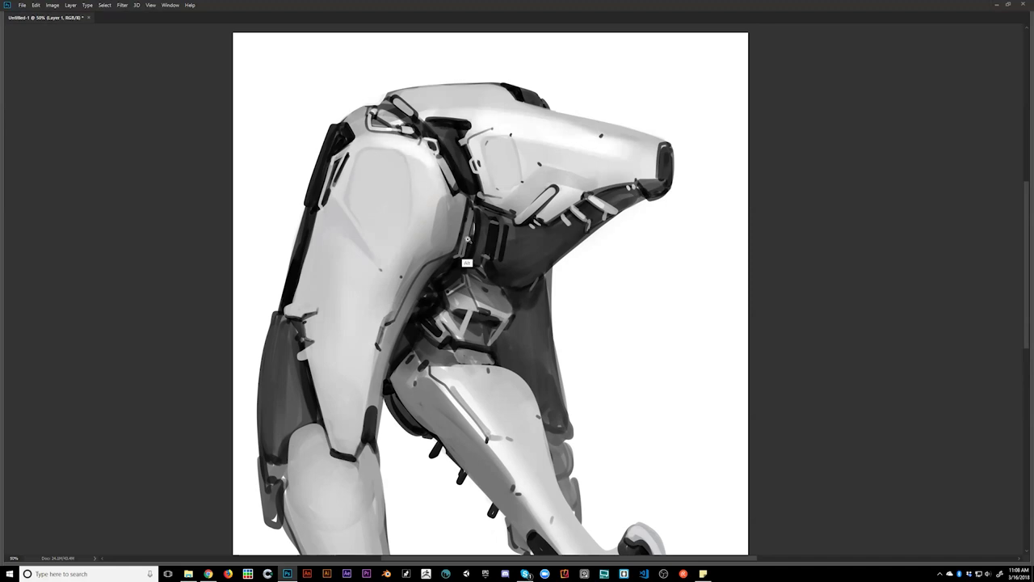
scroll(472, 249, down, 3)
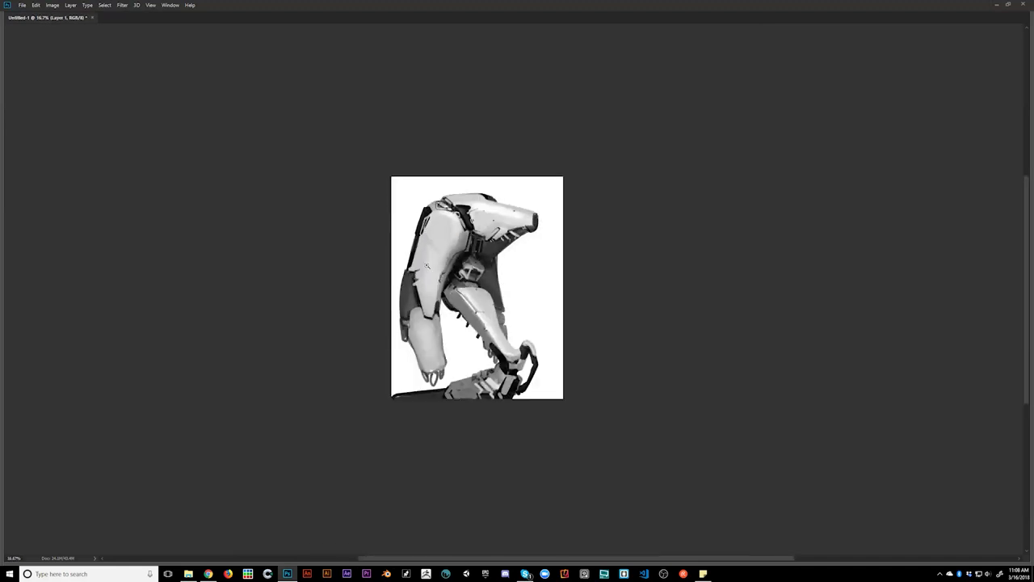
Step: Paint a soft vertical highlight down the middle of the upper arm and forearm armour
drag(434, 248, 415, 359)
key(ctrl+z)
drag(430, 249, 428, 298)
key(ctrl+plus)
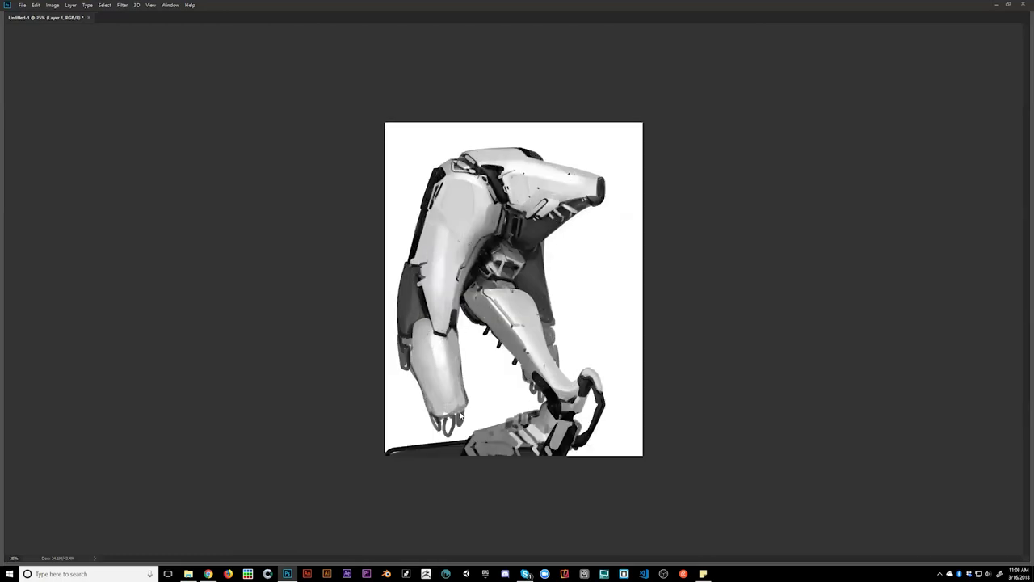
drag(434, 291, 441, 240)
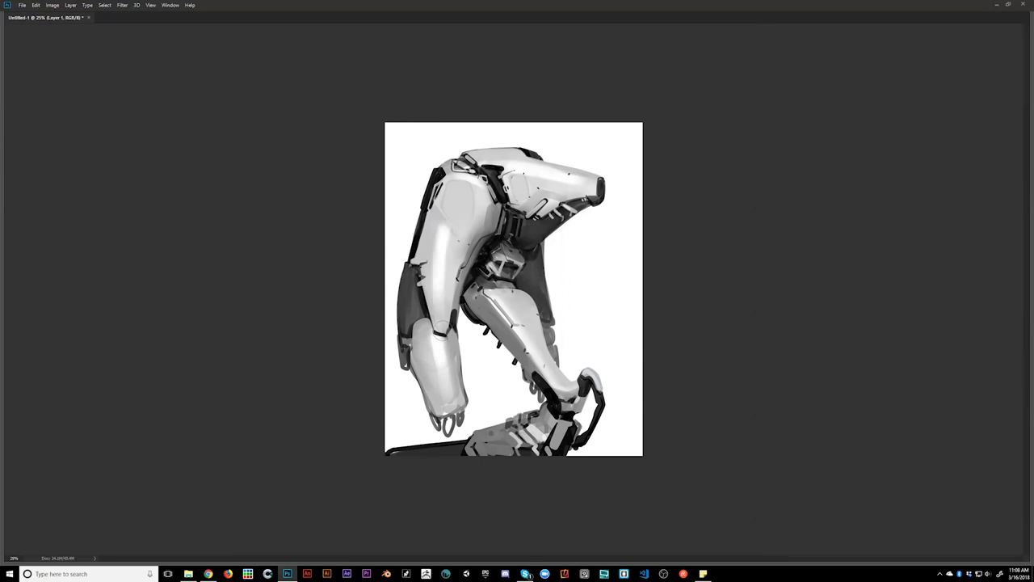
alt+click(453, 254)
key(ctrl+plus)
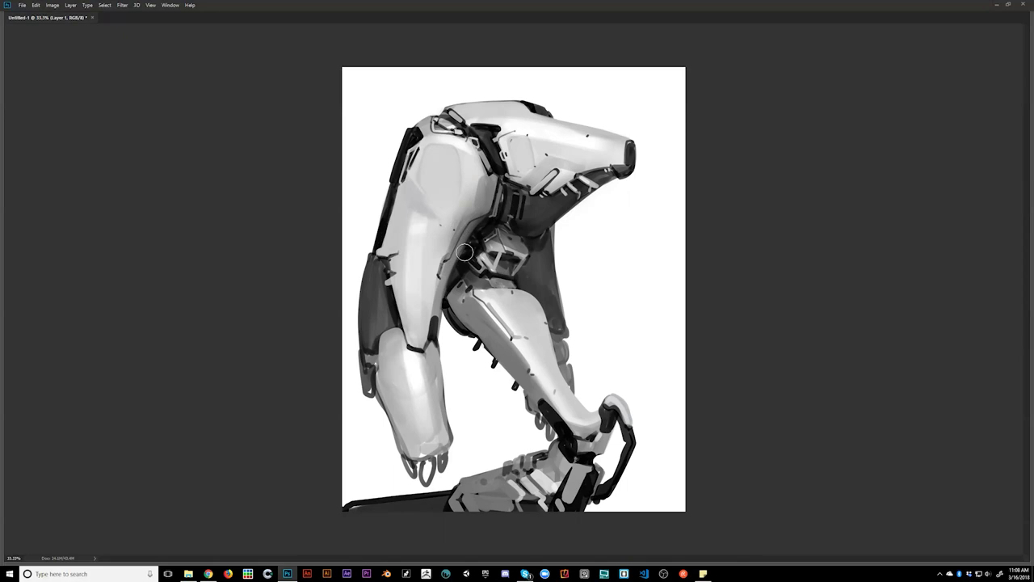
Step: Mirror the canvas and review the full figure with its new highlights
key(ctrl+minus)
key(ctrl+minus)
key(Tab)
key(ctrl+f)
key(Tab)
ctrl+click(537, 343)
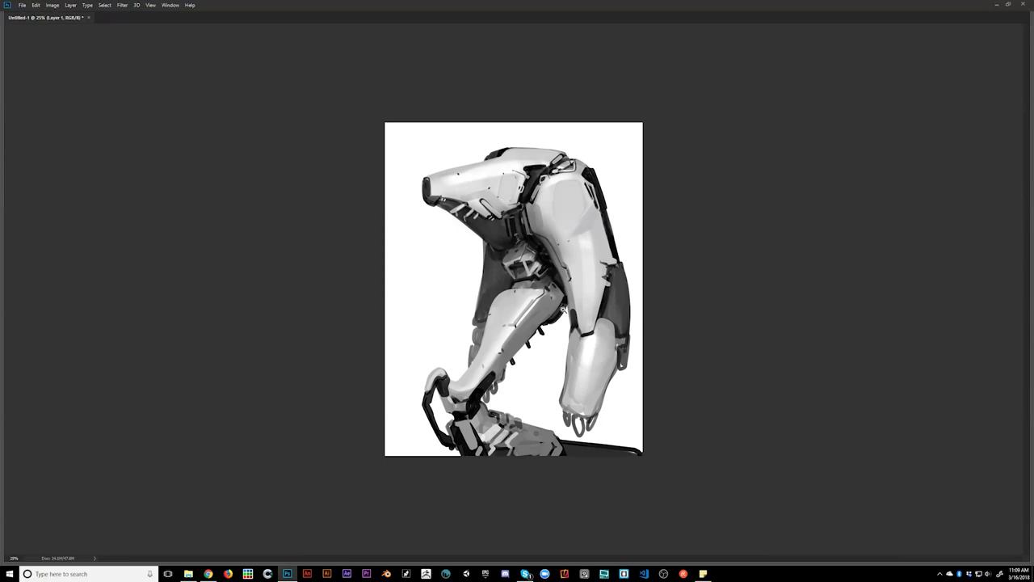
click(561, 321)
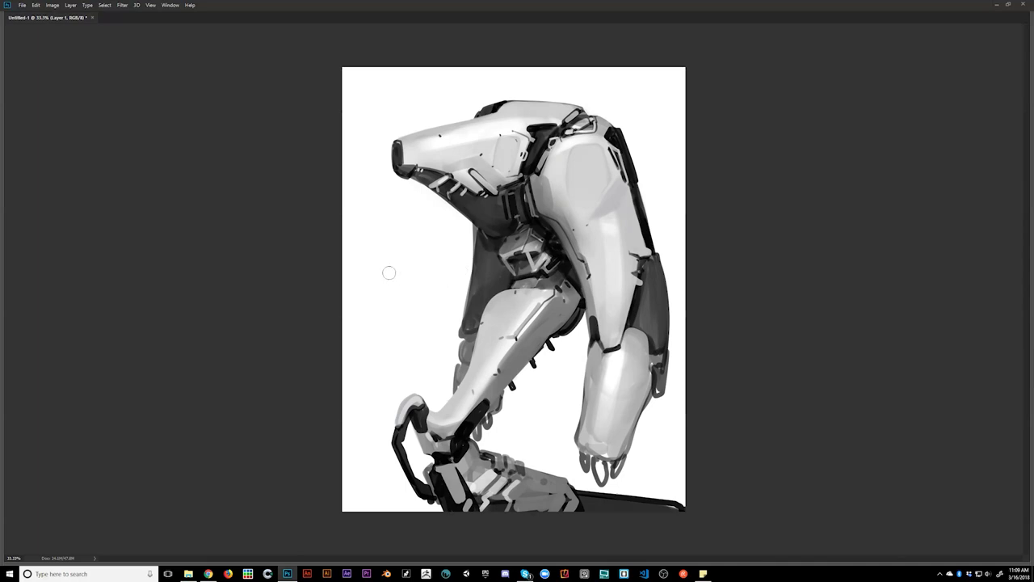
Step: Try dark test strokes with a small and an enlarged round brush on the blank canvas below the jaw
mouse_move(398, 239)
mouse_down()
mouse_move(388, 292)
mouse_move(397, 261)
mouse_move(405, 303)
mouse_move(423, 271)
mouse_up()
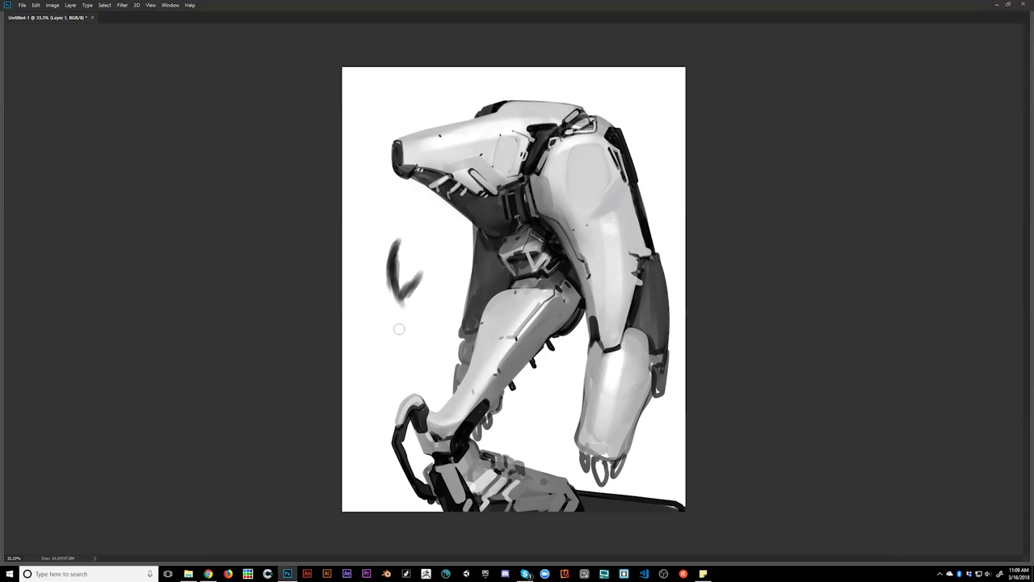
key(e)
mouse_move(389, 268)
mouse_down()
mouse_move(382, 273)
mouse_move(420, 257)
mouse_up()
key(bracketleft)
key(bracketright)
key(bracketright)
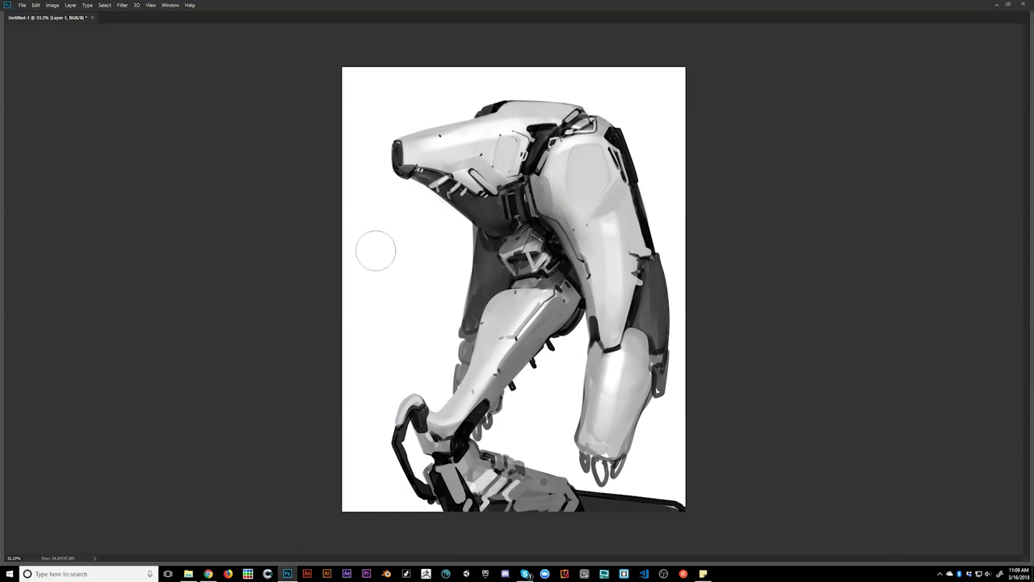
mouse_move(371, 247)
mouse_down()
mouse_move(405, 228)
mouse_move(391, 252)
mouse_move(408, 236)
mouse_move(390, 265)
mouse_move(408, 246)
mouse_move(392, 273)
mouse_move(404, 265)
mouse_move(394, 279)
mouse_move(405, 279)
mouse_move(401, 301)
mouse_move(385, 304)
mouse_move(398, 311)
mouse_move(380, 310)
mouse_move(383, 329)
mouse_move(372, 330)
mouse_move(387, 339)
mouse_move(375, 344)
mouse_move(388, 342)
mouse_move(388, 362)
mouse_move(403, 346)
mouse_move(405, 364)
mouse_move(433, 278)
mouse_move(431, 246)
mouse_move(408, 226)
mouse_up()
key(ctrl+z)
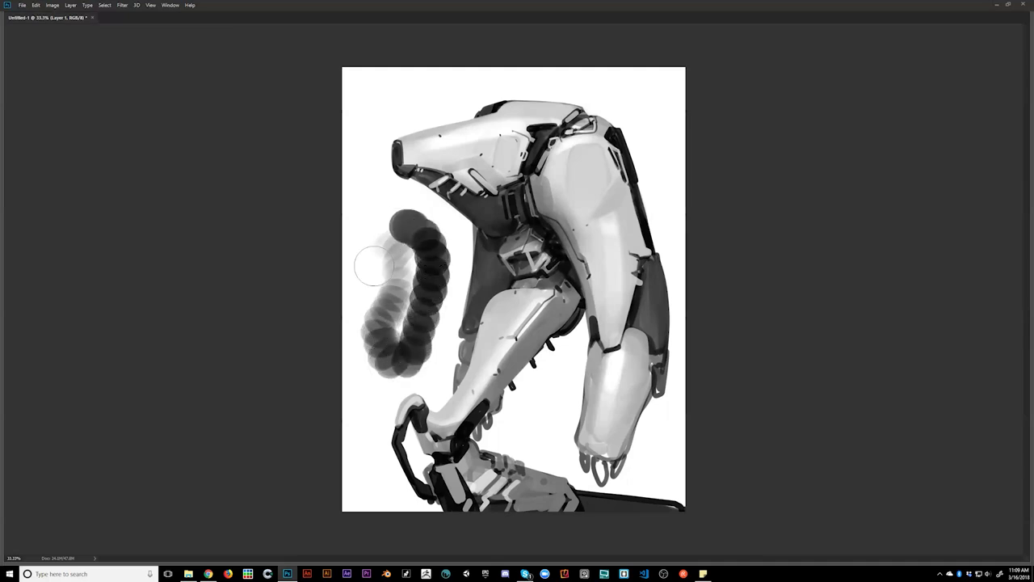
Step: Undo all the dark test strokes on the blank canvas below the jaw
key(ctrl+alt+z)
key(ctrl+alt+z)
key(ctrl+alt+z)
key(ctrl+alt+z)
key(ctrl+alt+z)
key(ctrl+alt+z)
key(ctrl+alt+z)
key(ctrl+alt+z)
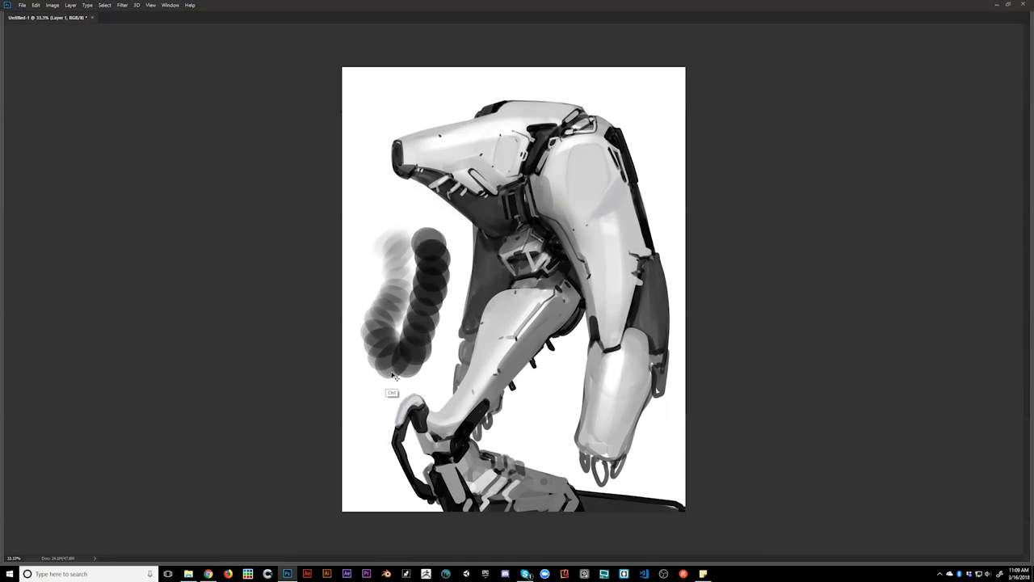
key(ctrl+alt+z)
key(ctrl+alt+z)
key(ctrl+alt+z)
key(ctrl+alt+z)
key(ctrl+alt+z)
key(ctrl+alt+z)
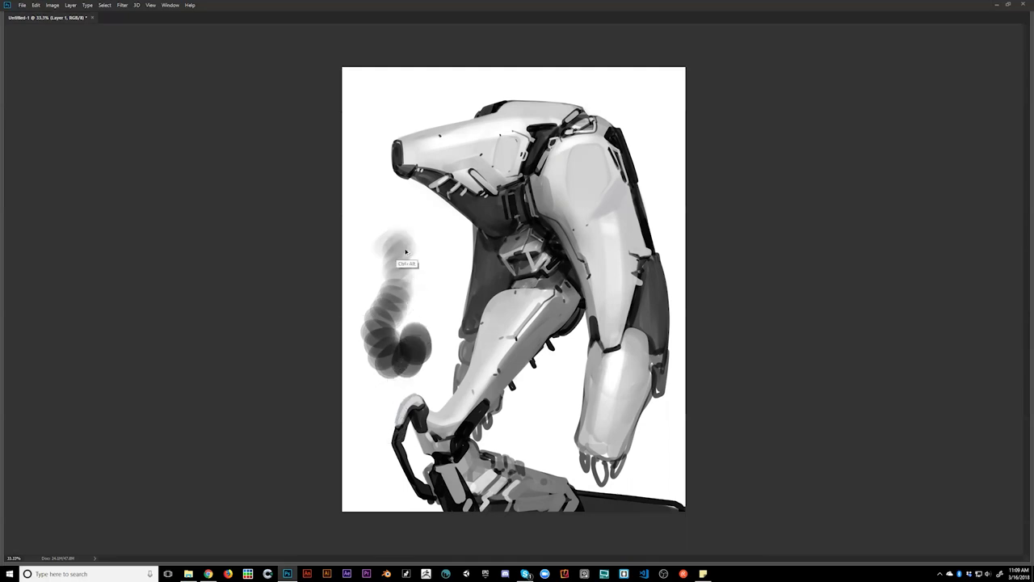
key(ctrl+alt+z)
key(ctrl+alt+z)
key(ctrl+alt+z)
key(ctrl+alt+z)
key(ctrl+alt+z)
key(ctrl+alt+z)
key(ctrl+alt+z)
key(ctrl+alt+z)
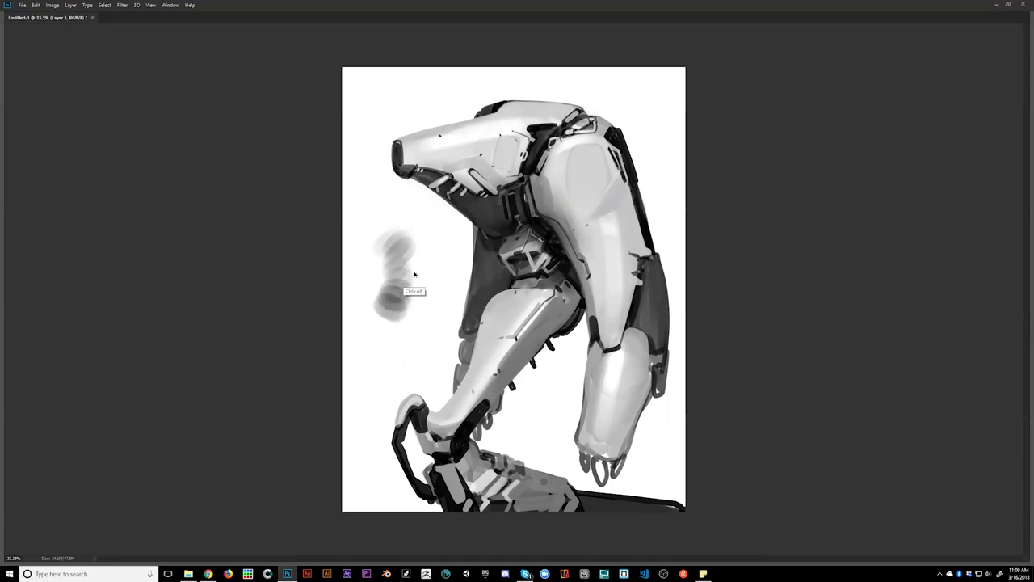
key(ctrl+alt+z)
key(ctrl+alt+z)
key(ctrl+alt+z)
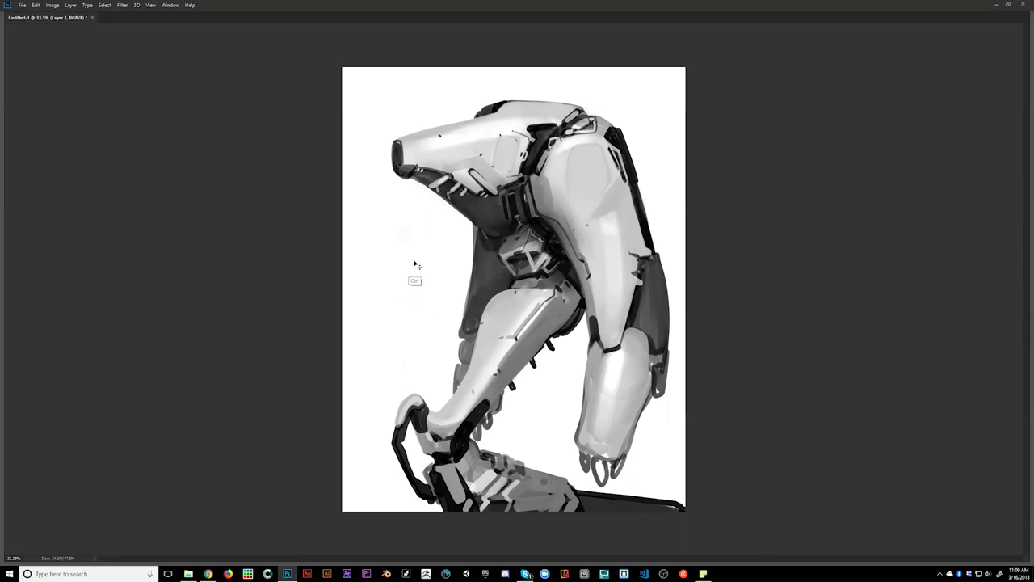
Step: Mirror the canvas and try a rounded grey armour sample with a dark-outlined inset on the blank area below the jaw
key(ctrl+f)
mouse_move(636, 219)
mouse_down()
mouse_move(596, 292)
mouse_move(628, 282)
mouse_move(659, 226)
mouse_move(618, 242)
mouse_move(606, 278)
mouse_move(626, 234)
mouse_move(641, 243)
mouse_move(618, 285)
mouse_move(598, 295)
mouse_move(626, 282)
mouse_move(606, 303)
mouse_move(640, 254)
mouse_move(621, 289)
mouse_move(633, 253)
mouse_move(635, 264)
mouse_up()
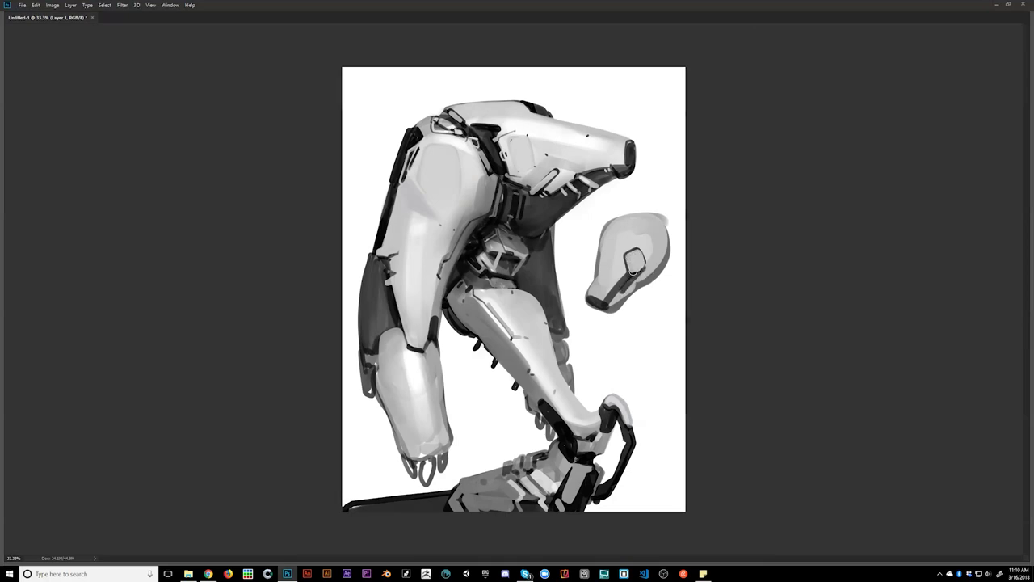
key(ctrl+z)
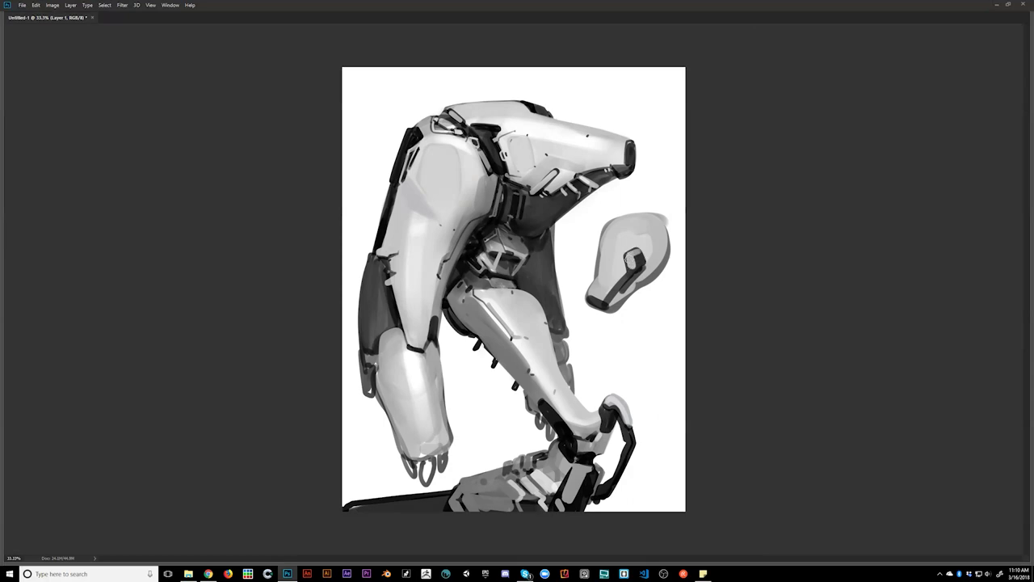
Step: Repaint the sample form's inset with sampled greys, and paint the whole form out with white
alt+click(623, 239)
drag(631, 253, 638, 265)
alt+click(624, 239)
mouse_move(637, 265)
mouse_down()
mouse_move(630, 250)
mouse_move(642, 263)
mouse_move(628, 252)
mouse_move(638, 260)
mouse_move(632, 275)
mouse_move(639, 269)
mouse_move(615, 293)
mouse_move(642, 269)
mouse_up()
alt+click(656, 274)
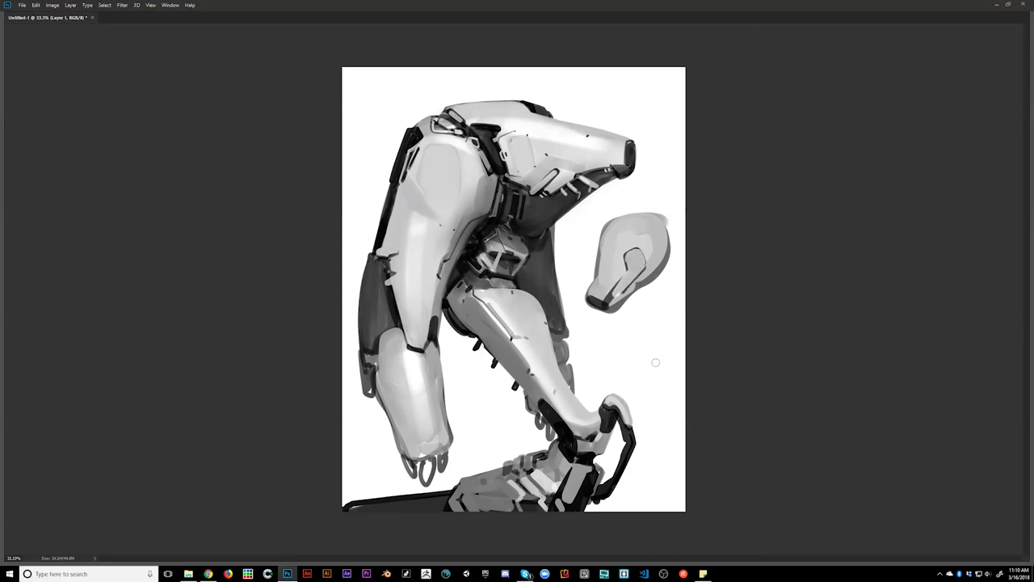
drag(627, 266, 606, 301)
mouse_move(612, 216)
mouse_down()
mouse_move(644, 206)
mouse_move(603, 236)
mouse_move(583, 283)
mouse_move(592, 308)
mouse_move(624, 243)
mouse_move(640, 240)
mouse_move(649, 262)
mouse_move(665, 215)
mouse_move(653, 249)
mouse_up()
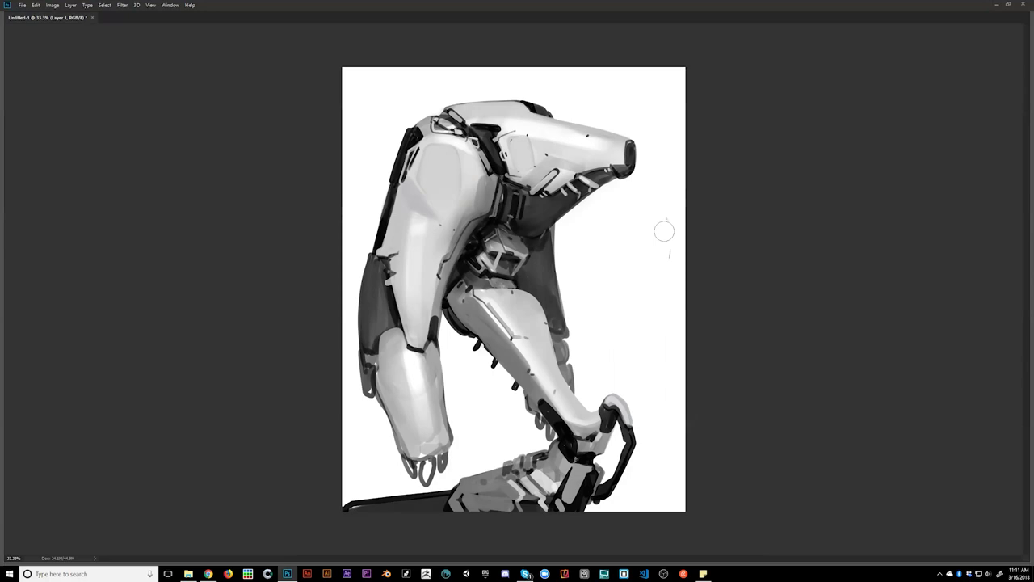
Step: Mirror the canvas back, try a short stroke in the chest's dark grey on the blank area, and undo it
key(ctrl+shift+h)
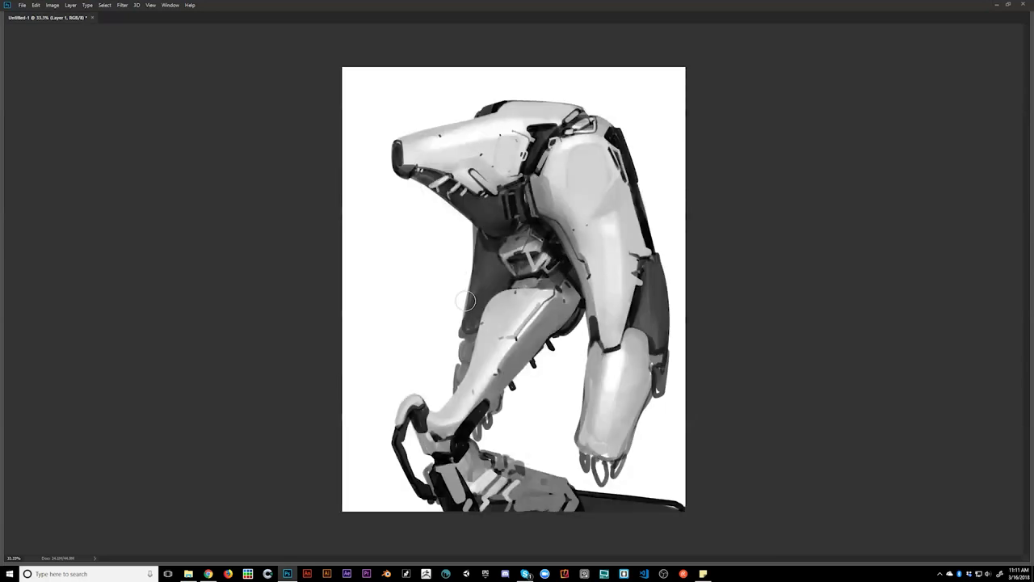
alt+click(493, 257)
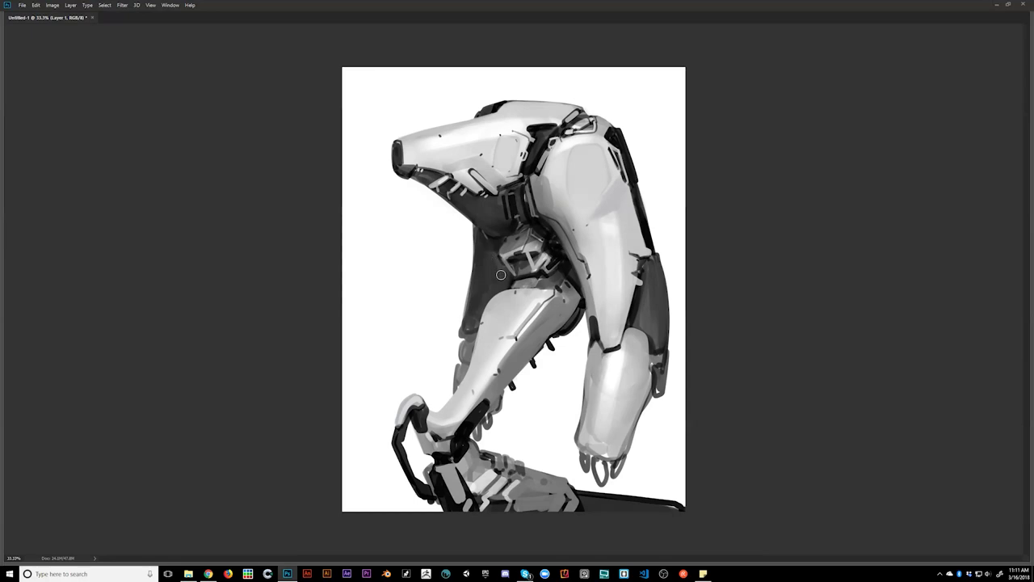
mouse_move(378, 247)
mouse_down()
mouse_move(386, 257)
mouse_move(399, 245)
mouse_move(388, 270)
mouse_move(396, 309)
mouse_up()
key(ctrl+alt+z)
key(ctrl+alt+z)
key(ctrl+alt+z)
key(ctrl+alt+z)
key(ctrl+alt+z)
key(ctrl+alt+z)
key(ctrl+alt+z)
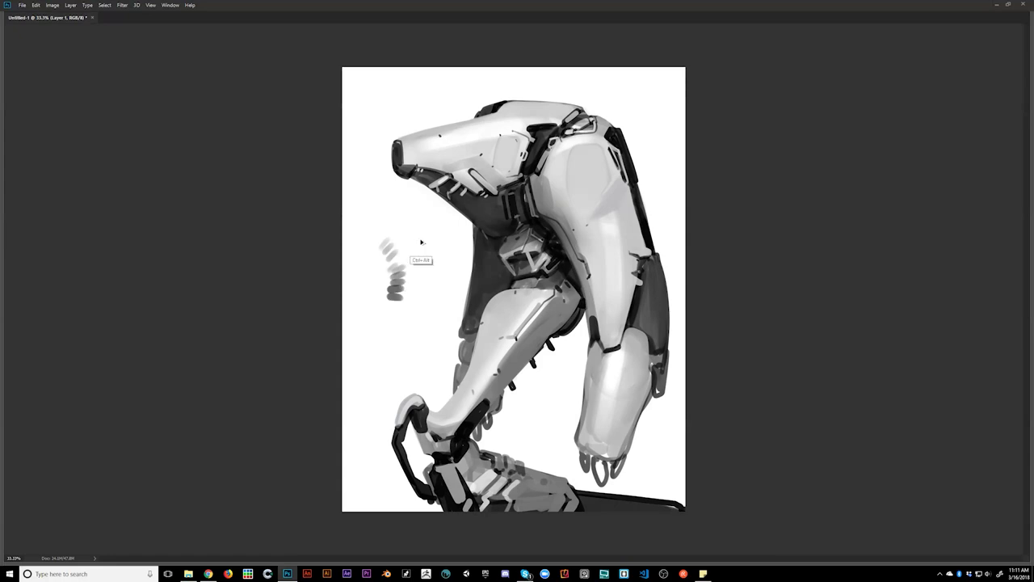
key(ctrl+alt+z)
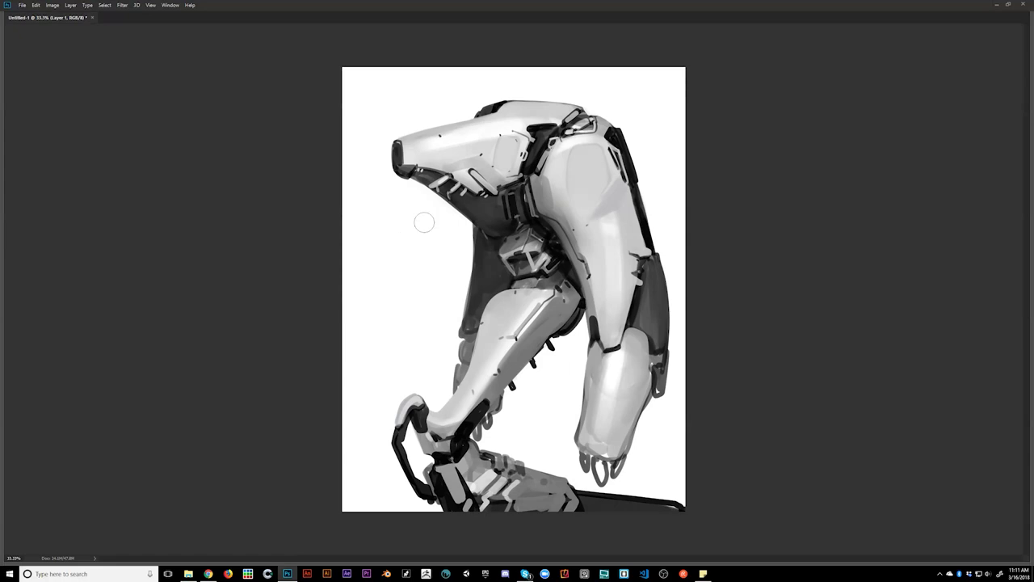
Step: Try a grey sample form with a dark shadow side and a light highlight below the jaw, and remove it
mouse_move(430, 229)
mouse_down()
mouse_move(401, 231)
mouse_move(387, 333)
mouse_move(423, 309)
mouse_move(444, 265)
mouse_move(437, 224)
mouse_move(408, 263)
mouse_move(423, 237)
mouse_move(438, 249)
mouse_move(415, 294)
mouse_move(428, 301)
mouse_move(422, 290)
mouse_move(449, 232)
mouse_move(453, 264)
mouse_move(436, 264)
mouse_move(436, 242)
mouse_move(455, 235)
mouse_move(421, 255)
mouse_move(421, 275)
mouse_move(406, 286)
mouse_move(411, 325)
mouse_move(452, 271)
mouse_move(452, 237)
mouse_move(426, 258)
mouse_move(455, 248)
mouse_move(434, 299)
mouse_move(434, 269)
mouse_move(410, 290)
mouse_move(444, 285)
mouse_up()
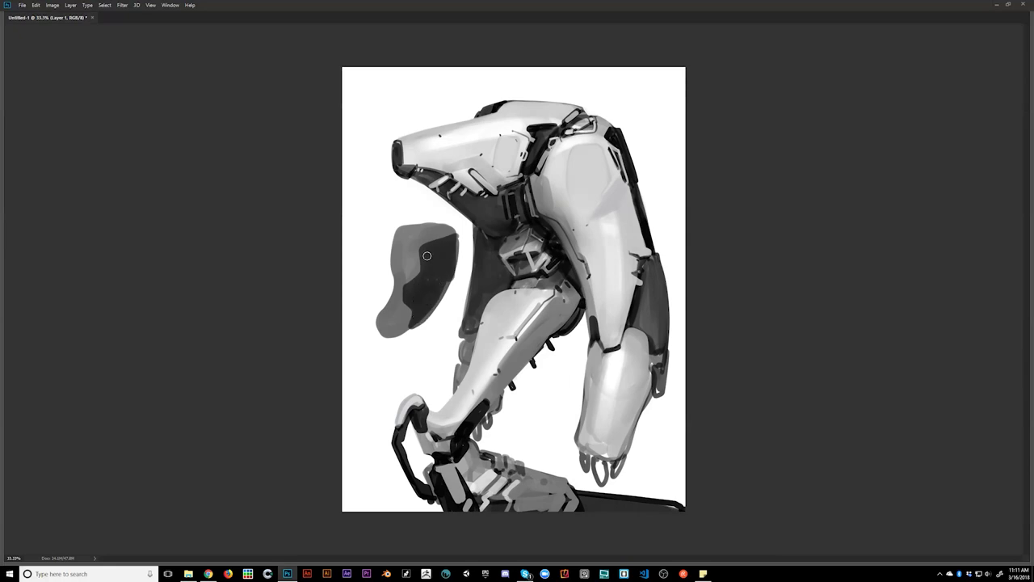
mouse_move(415, 233)
mouse_down()
mouse_move(433, 231)
mouse_move(392, 275)
mouse_move(430, 229)
mouse_move(396, 270)
mouse_move(423, 241)
mouse_up()
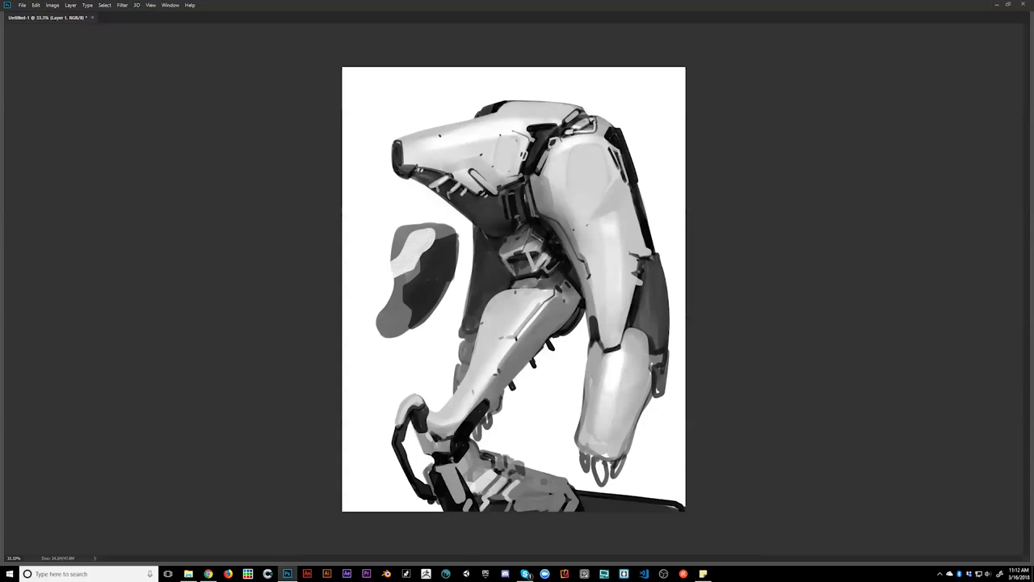
mouse_move(386, 287)
mouse_down()
mouse_move(415, 293)
mouse_move(381, 307)
mouse_move(399, 295)
mouse_move(378, 317)
mouse_move(386, 340)
mouse_move(407, 326)
mouse_move(399, 330)
mouse_move(407, 306)
mouse_up()
key(ctrl+alt+z)
key(ctrl+alt+z)
key(ctrl+alt+z)
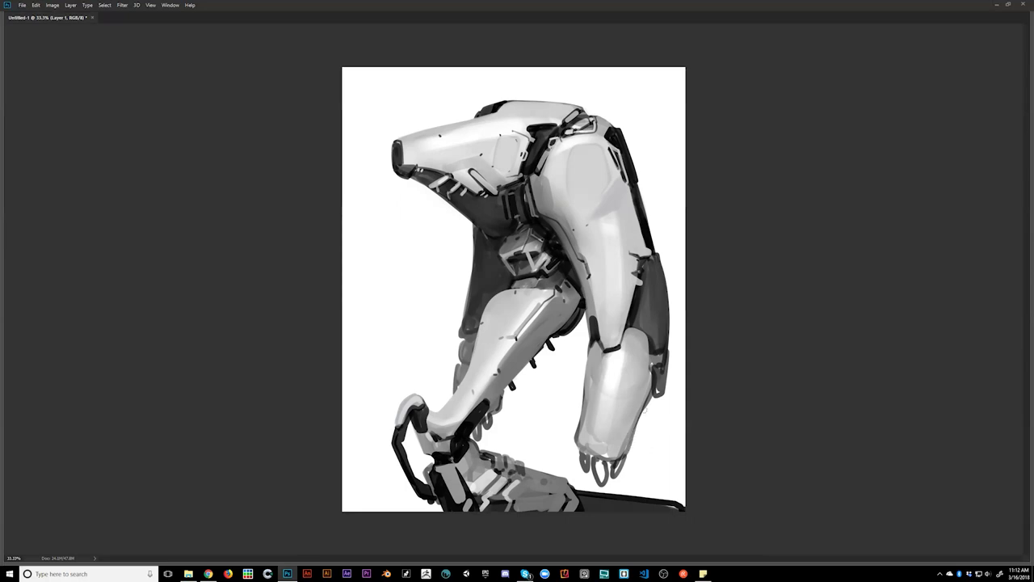
Step: Fill the looped claws of the near hand with dark grey while the canvas is mirrored, and mirror it back
key(ctrl+f)
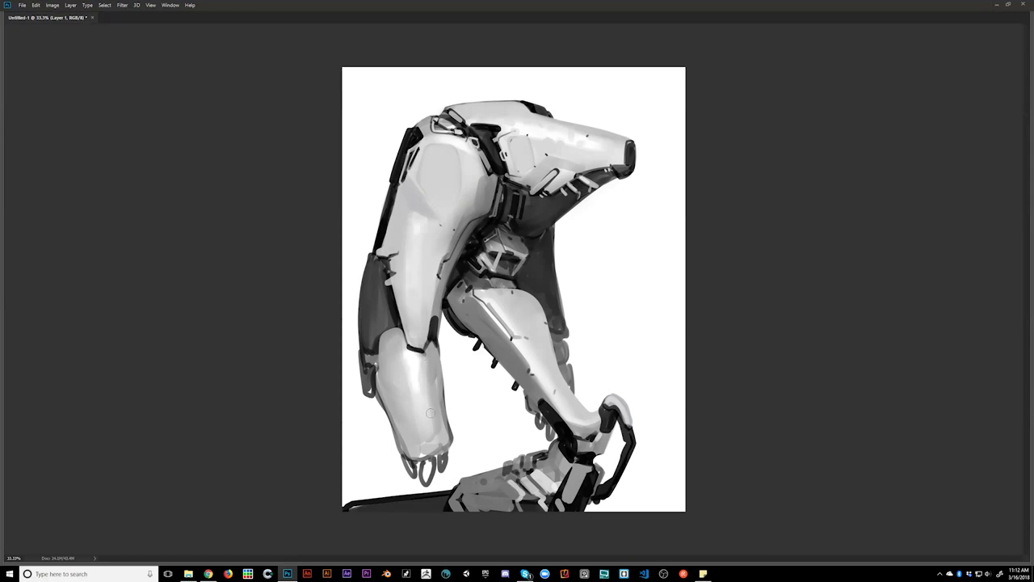
mouse_move(417, 427)
mouse_down()
mouse_move(414, 444)
mouse_move(437, 446)
mouse_move(424, 485)
mouse_move(444, 459)
mouse_move(410, 458)
mouse_up()
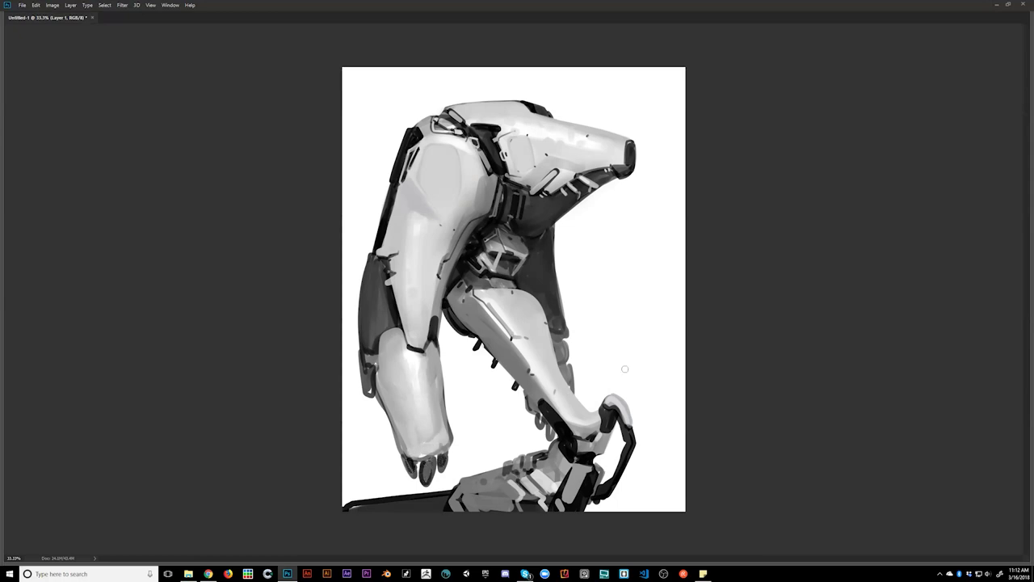
key(ctrl+f)
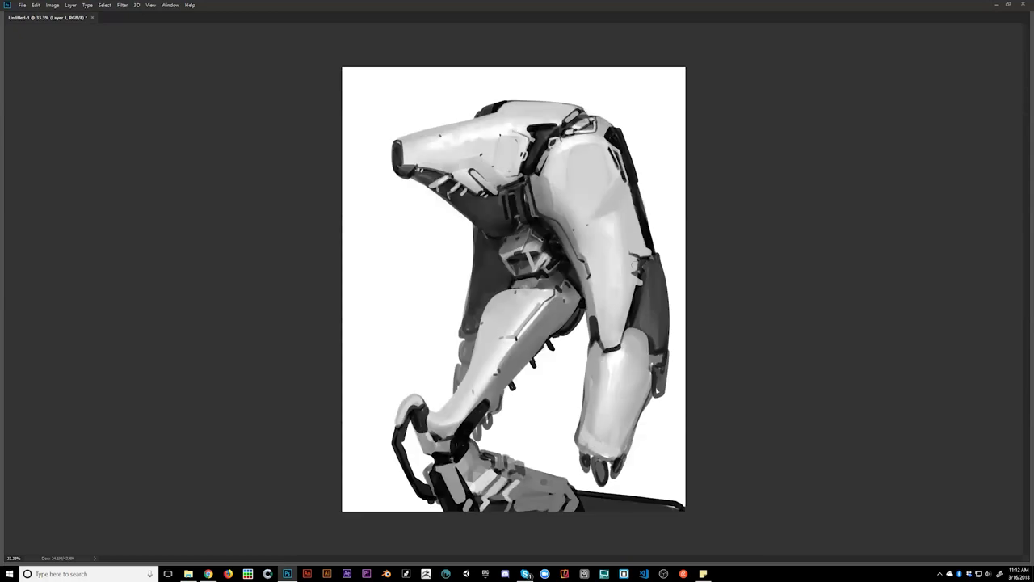
Step: Switch to the Air Brush preset and try soft dark strokes across the head and cheek, undoing the attempts
key(Tab)
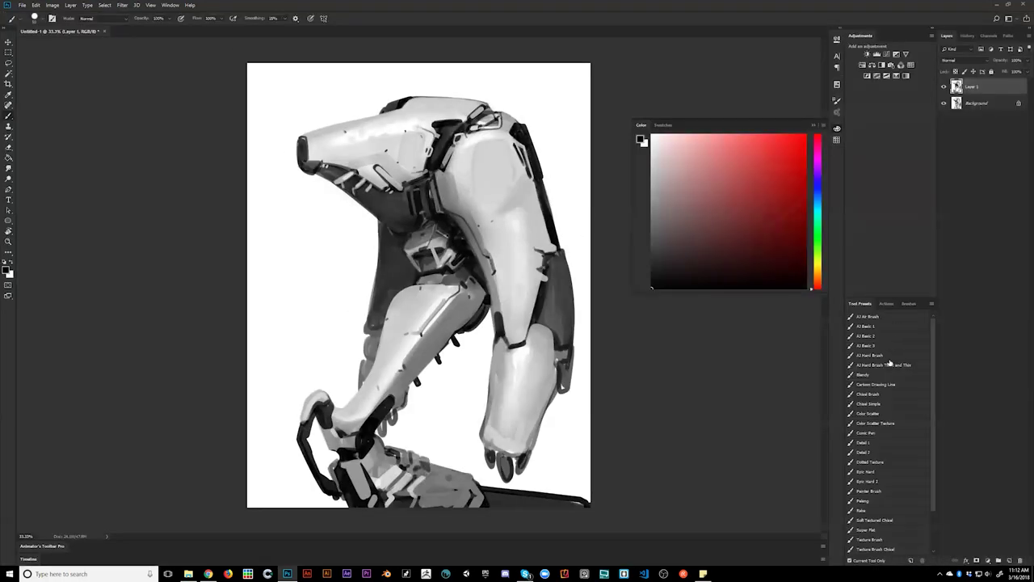
click(890, 318)
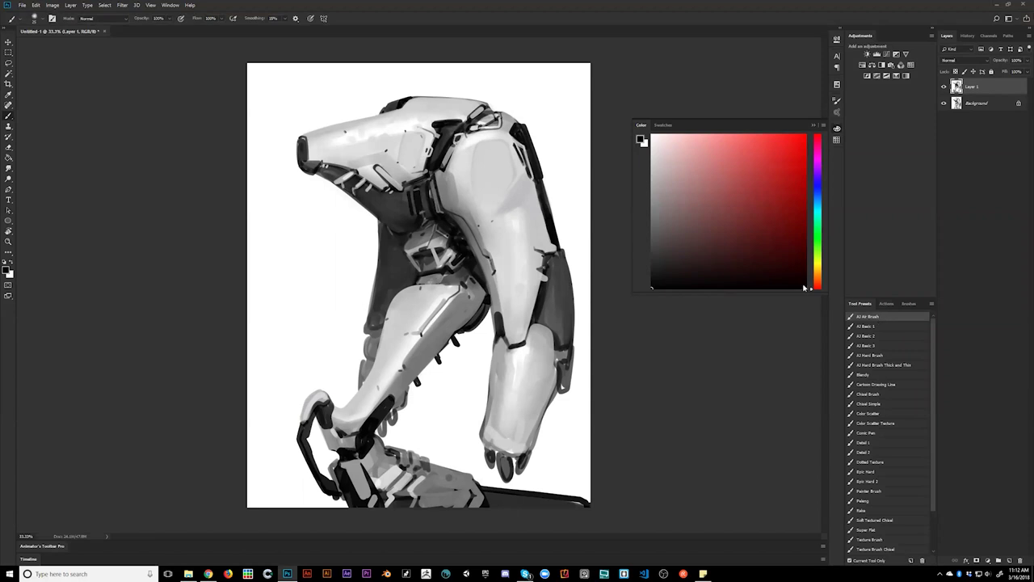
drag(341, 166, 394, 158)
key(ctrl+z)
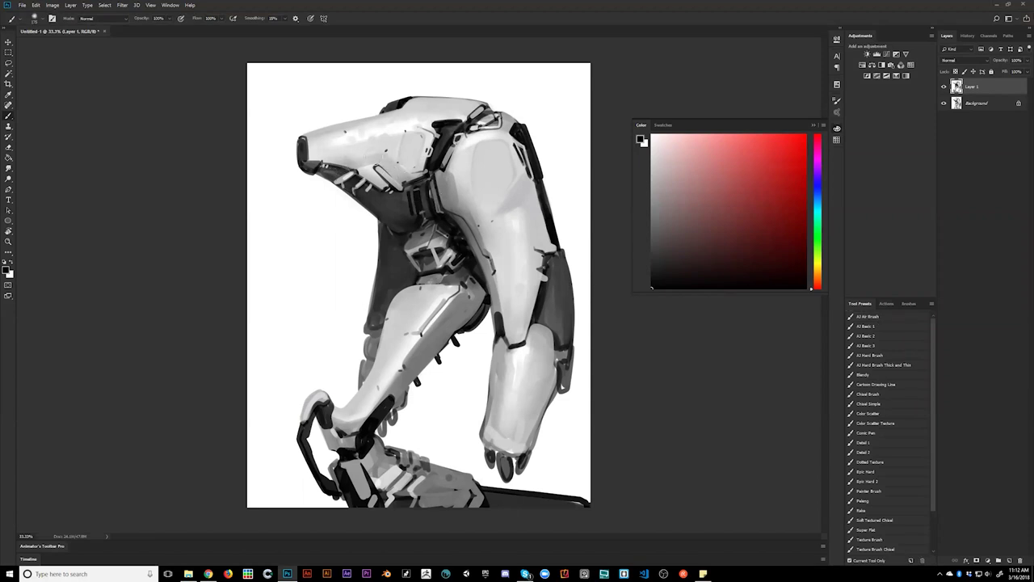
key(ctrl+z)
key(ctrl+z)
mouse_move(336, 154)
mouse_down()
mouse_move(391, 150)
mouse_move(414, 168)
mouse_move(401, 169)
mouse_move(453, 204)
mouse_up()
key(ctrl+z)
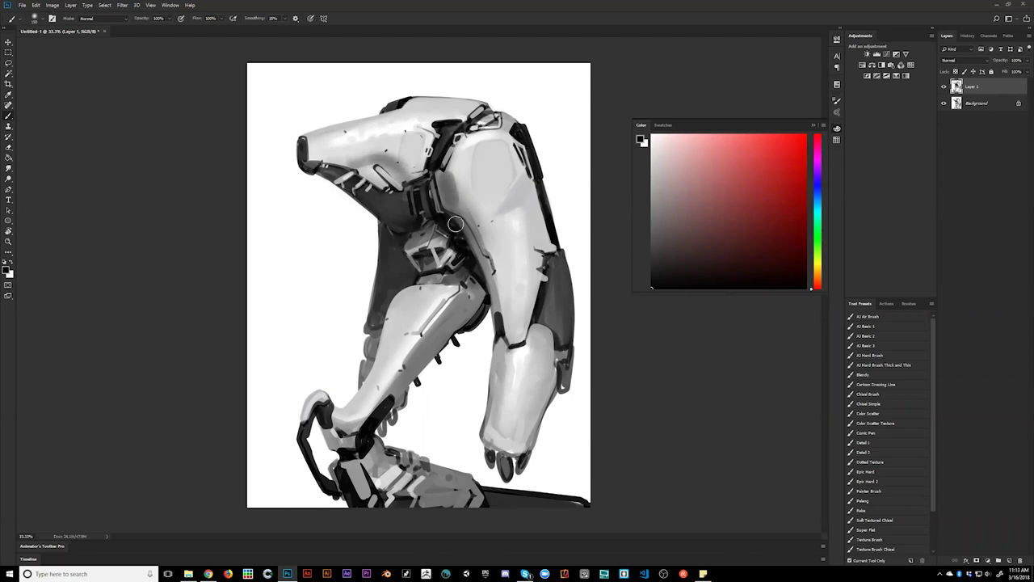
Step: Mirror the canvas and examine the figure at thumbnail size for its overall silhouette and values
key(z)
alt+click(477, 284)
alt+click(476, 285)
alt+click(478, 286)
alt+click(478, 286)
key(F2)
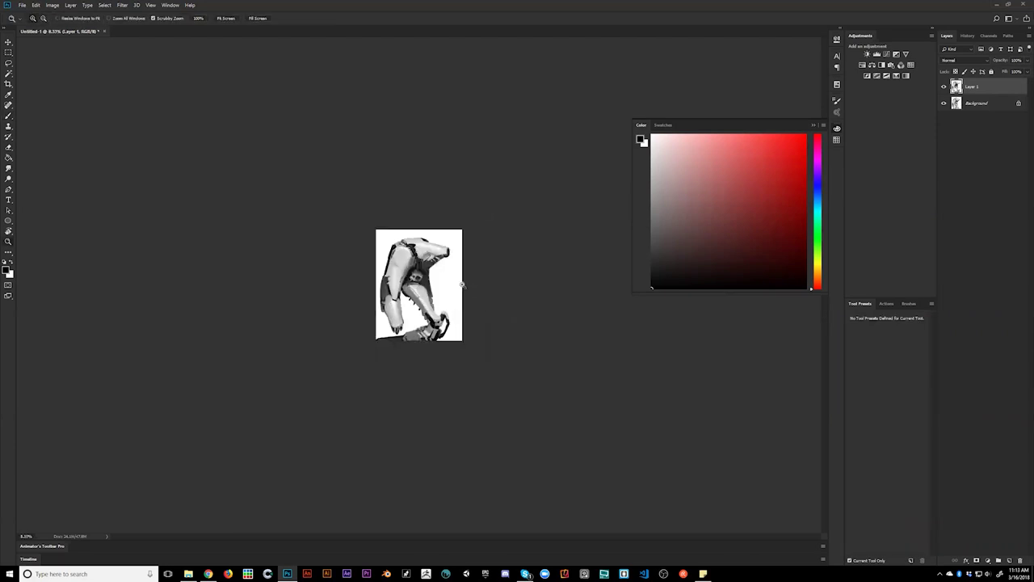
click(446, 282)
click(446, 282)
click(446, 283)
Step: Shade along the thigh and lower leg armour with a soft airbrush stroke, undoing the first attempt
key(b)
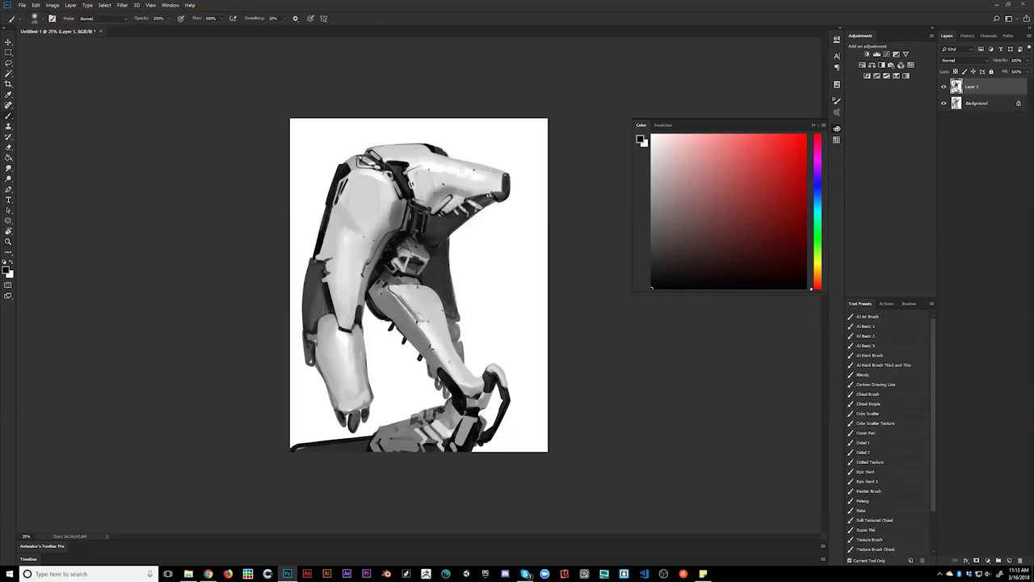
drag(423, 323, 451, 363)
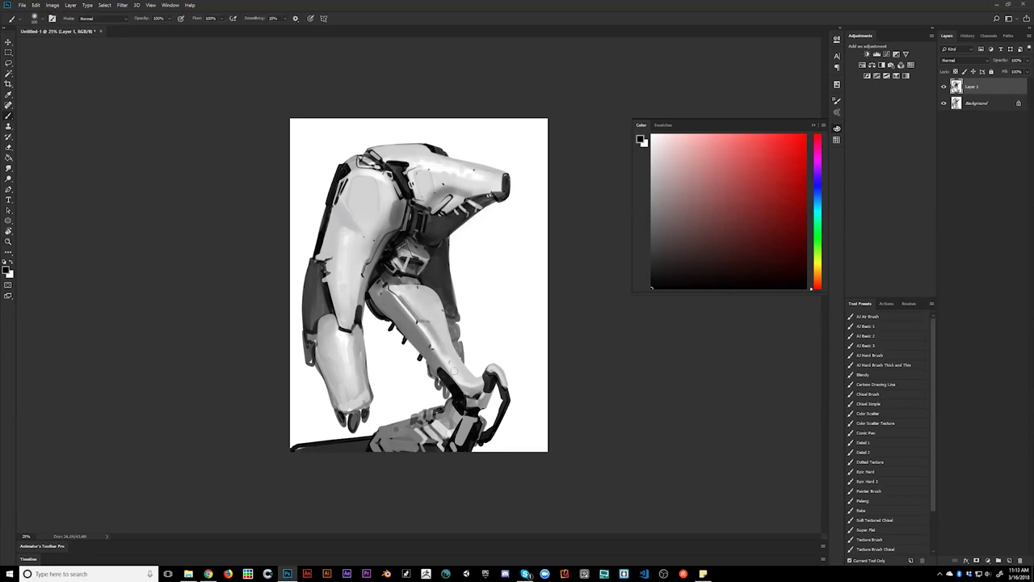
key(ctrl+z)
drag(403, 296, 450, 363)
Step: Mirror the canvas and darken the mechanical joint below the neck with an enlarged soft brush
key(ctrl+shift+h)
key(bracketright)
key(bracketright)
key(bracketright)
key(bracketright)
mouse_move(428, 255)
mouse_down()
mouse_move(410, 258)
mouse_move(420, 272)
mouse_move(409, 265)
mouse_up()
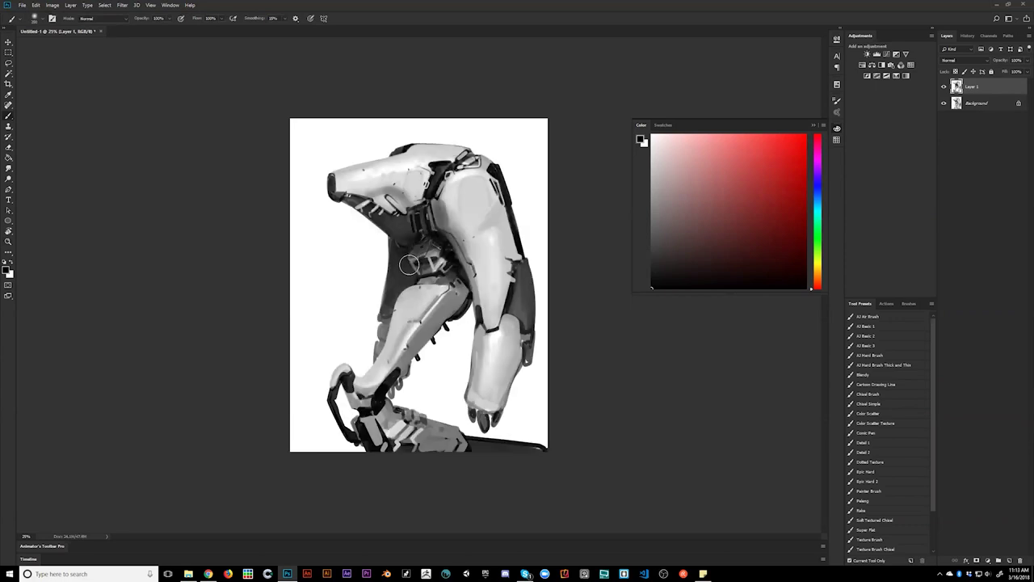
key(bracketleft)
Step: Shade the cheek and lower jaw with soft dark diagonal strokes
drag(397, 185, 376, 205)
drag(423, 165, 399, 181)
drag(399, 184, 372, 209)
drag(432, 158, 384, 198)
drag(431, 160, 391, 203)
Step: Try soft dark strokes on the back of the head and across the upper arm, undoing both
mouse_move(436, 153)
mouse_down()
mouse_move(419, 155)
mouse_move(444, 148)
mouse_move(400, 195)
mouse_move(455, 149)
mouse_up()
key(ctrl+z)
mouse_move(467, 249)
mouse_down()
mouse_move(507, 235)
mouse_move(483, 257)
mouse_move(496, 233)
mouse_up()
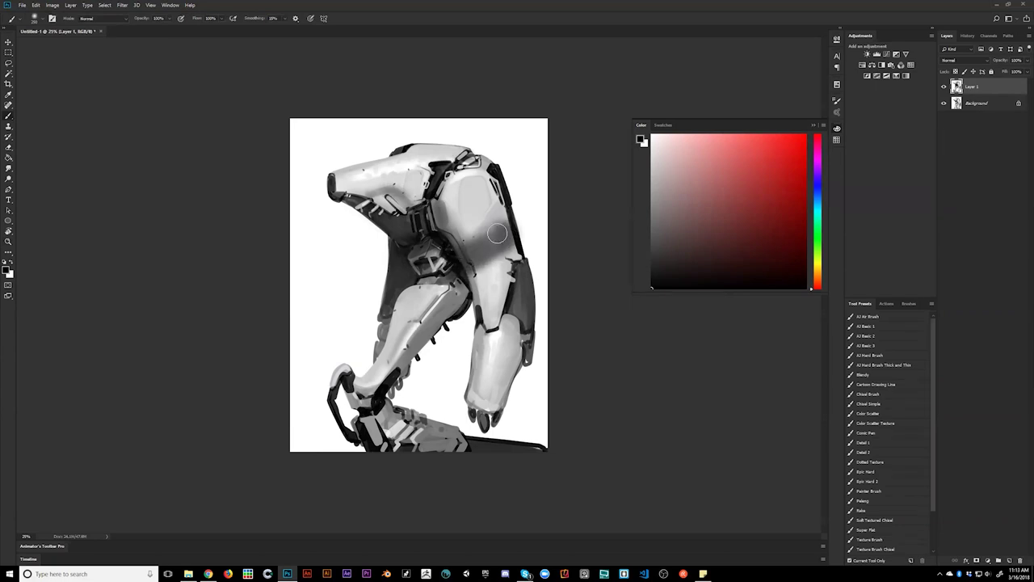
key(ctrl+z)
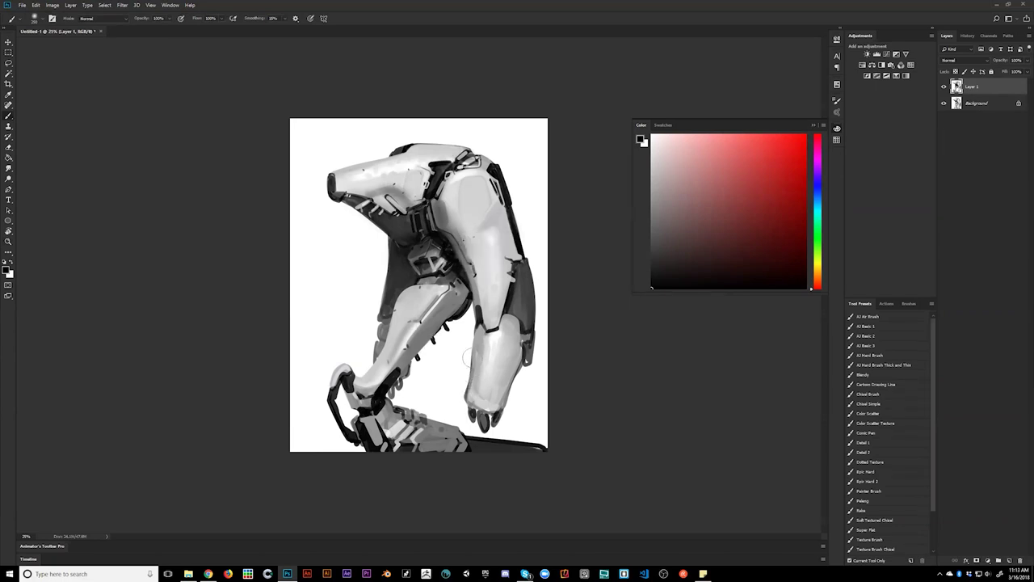
Step: Mirror the canvas and repaint the plates of the joint between neck and thigh with greys sampled from them
key(ctrl+shift+h)
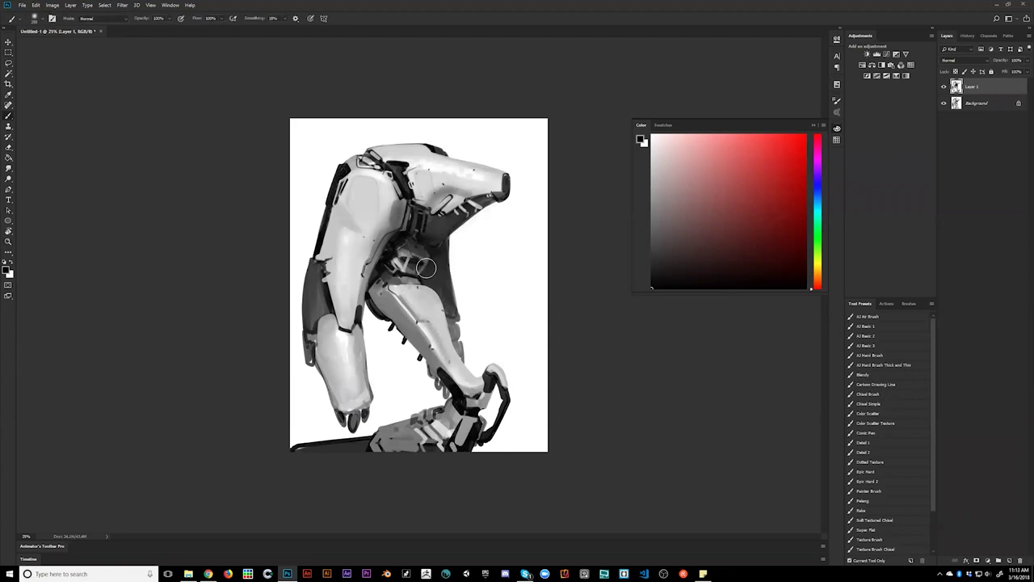
key(ctrl+plus)
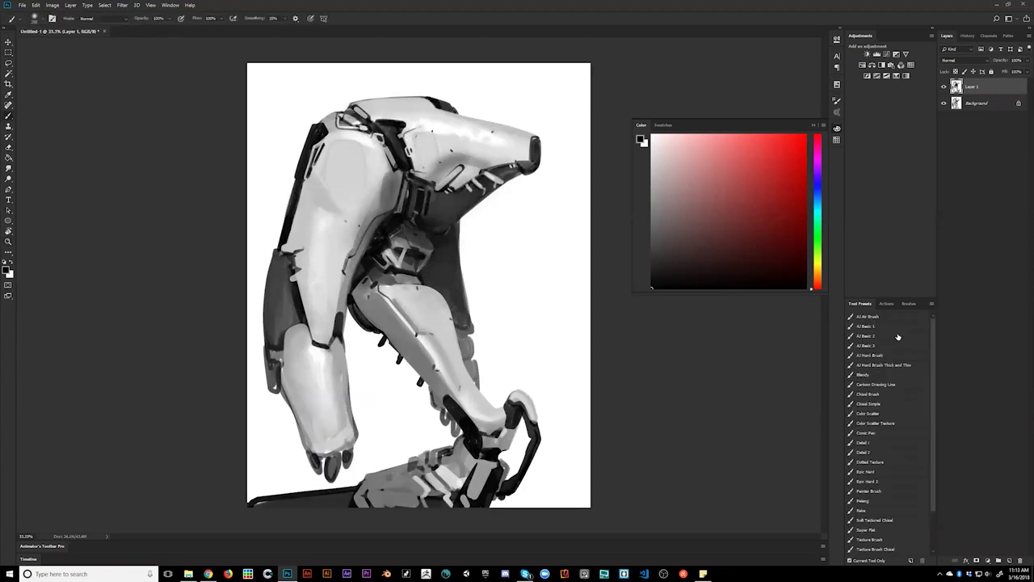
key(ctrl+plus)
alt+click(386, 241)
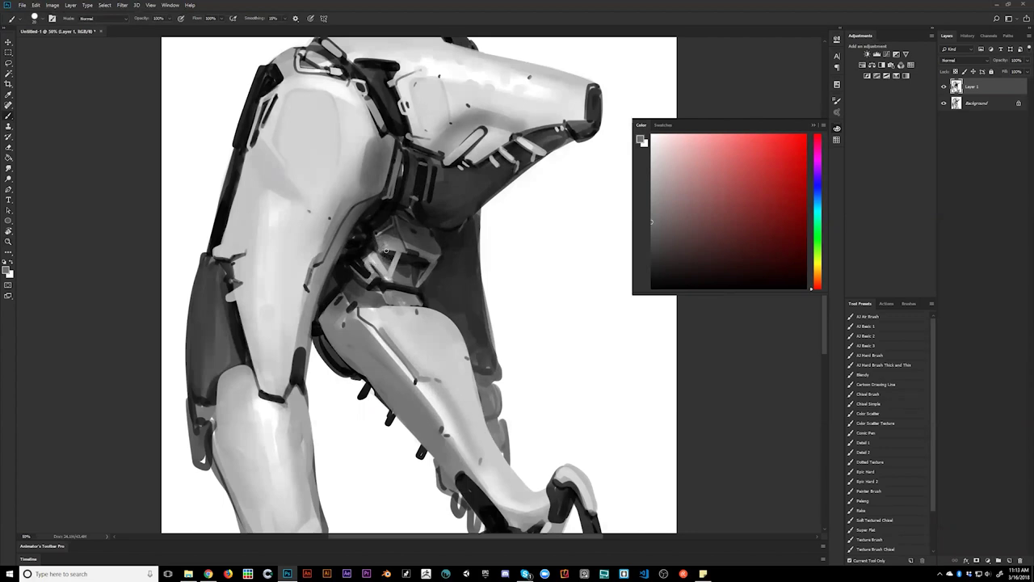
alt+click(386, 255)
drag(378, 256, 386, 269)
alt+click(386, 234)
alt+click(389, 240)
mouse_move(372, 257)
mouse_down()
mouse_move(389, 277)
mouse_move(363, 263)
mouse_up()
Step: Extend the joint's grey plating up beside the arm with a larger brush, and define its edges in black
key(])
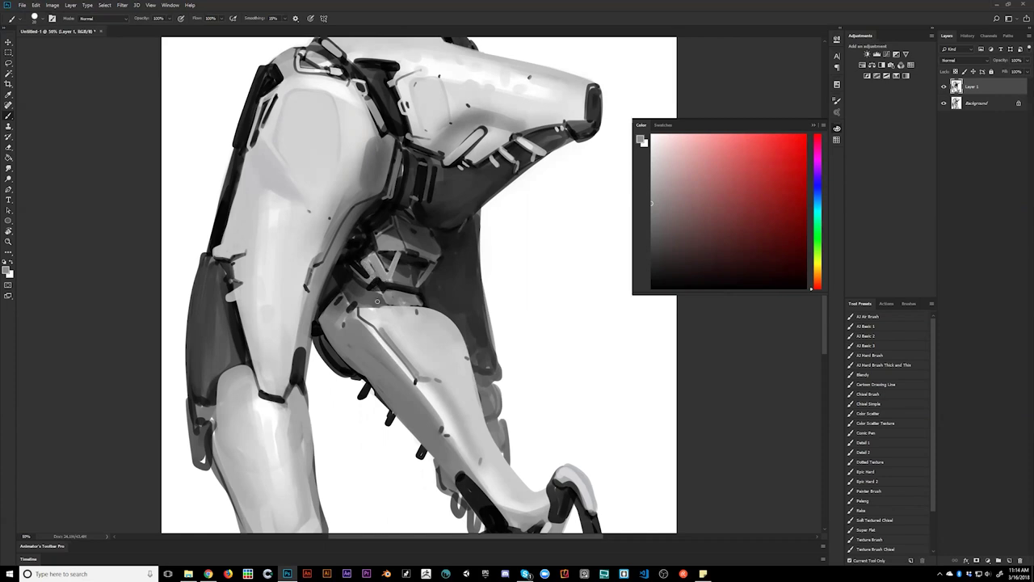
key(])
mouse_move(351, 240)
mouse_down()
mouse_move(360, 256)
mouse_move(352, 232)
mouse_move(372, 254)
mouse_move(360, 229)
mouse_move(384, 206)
mouse_up()
key(d)
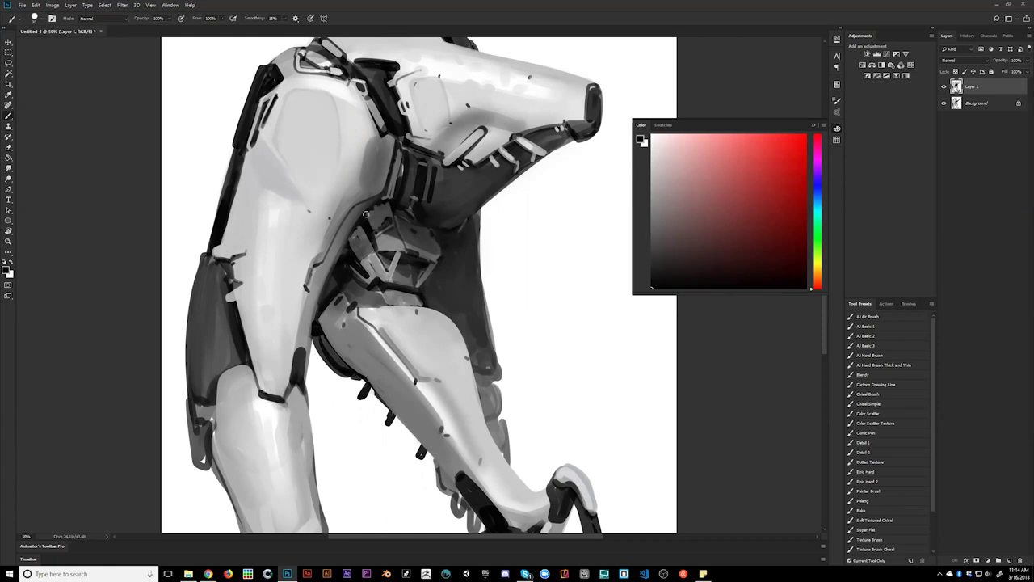
alt+click(386, 210)
key(d)
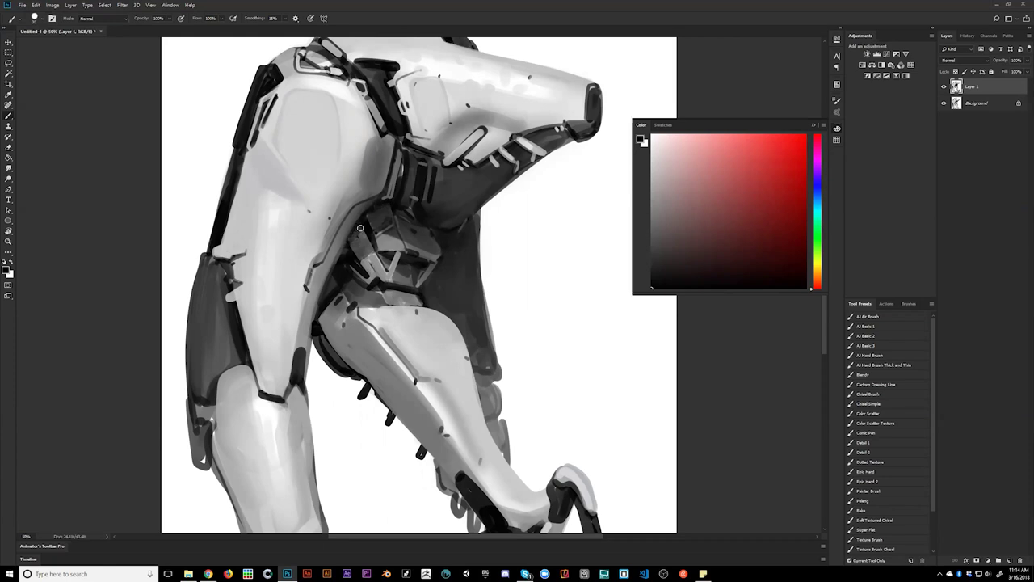
Step: Examine the reworked joint within the whole figure at reduced size, with the canvas mirrored
key(z)
alt+click(361, 297)
alt+click(361, 298)
alt+click(362, 297)
alt+click(361, 298)
key(ctrl+shift+h)
key(z)
click(411, 306)
click(410, 306)
click(410, 306)
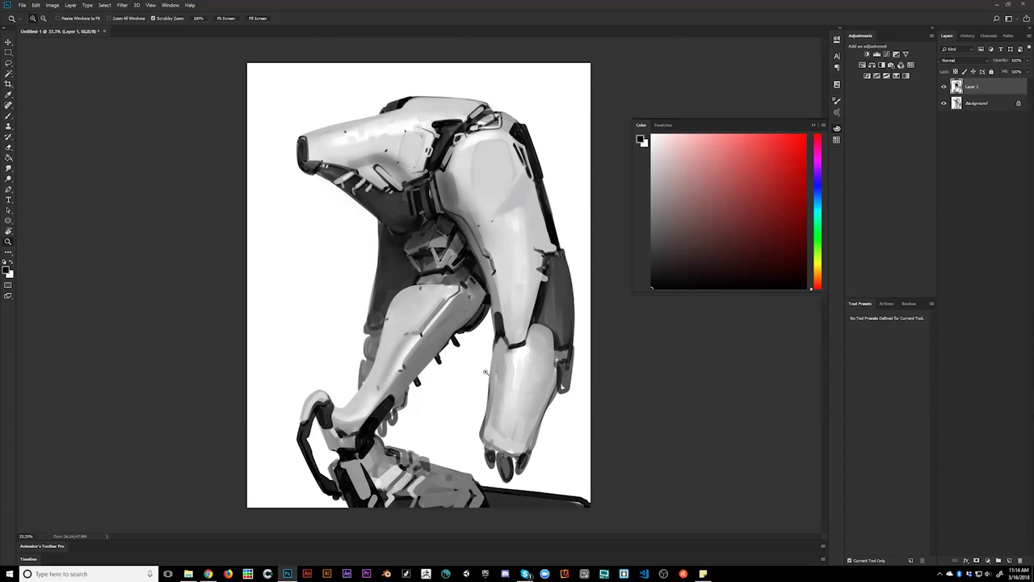
Step: Mirror the canvas and refine the upper arm's inner edge with sampled greys, checking the shape in both orientations
key(ctrl+shift+h)
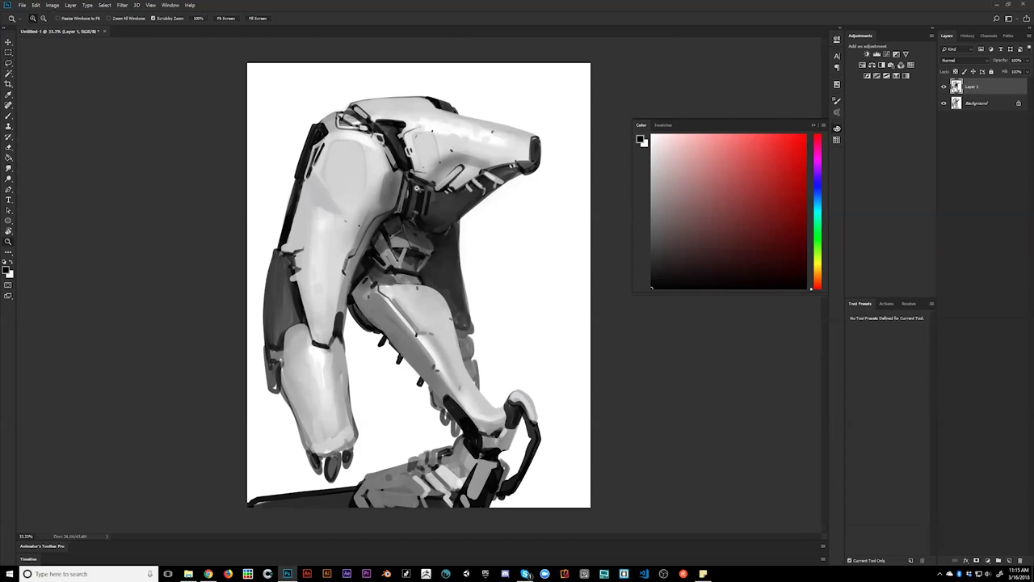
key(b)
alt+click(375, 189)
drag(382, 175, 374, 195)
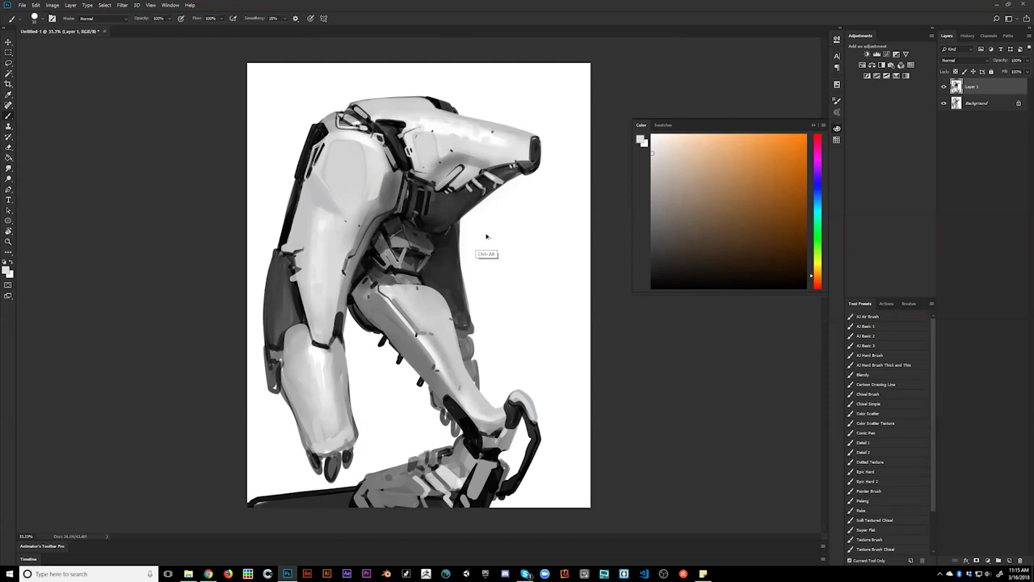
key(ctrl+shift+h)
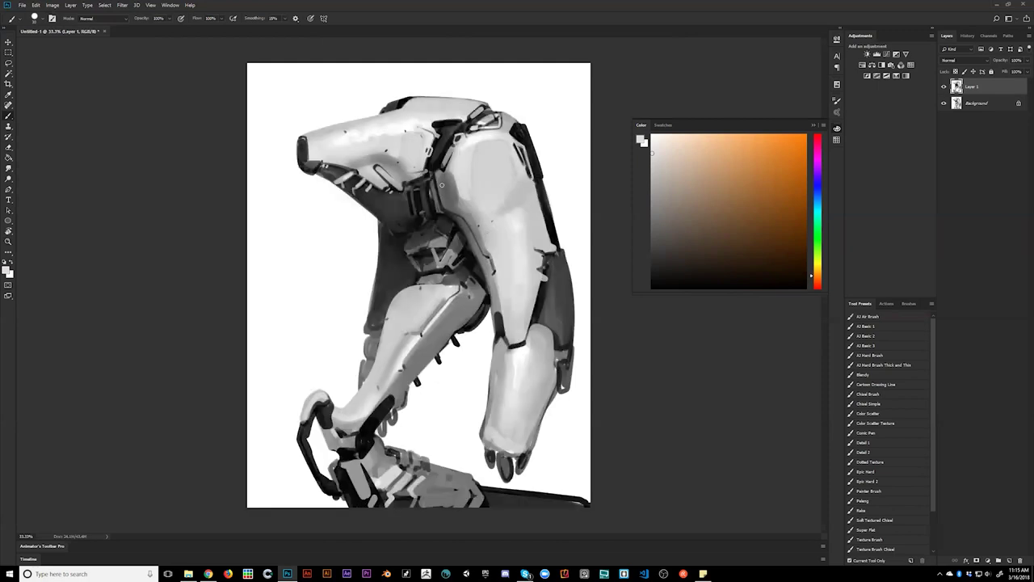
alt+click(465, 222)
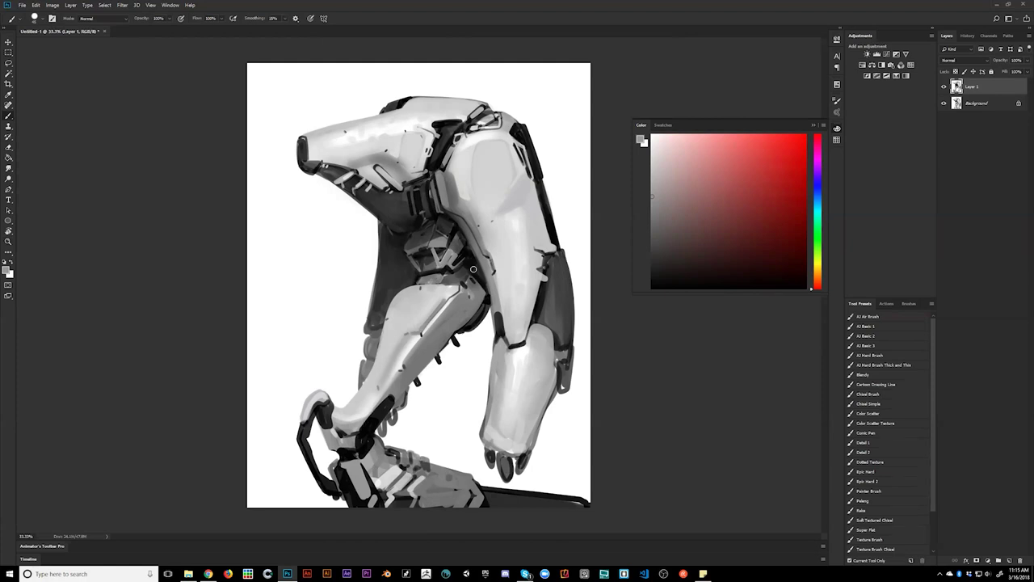
key(ctrl+shift+h)
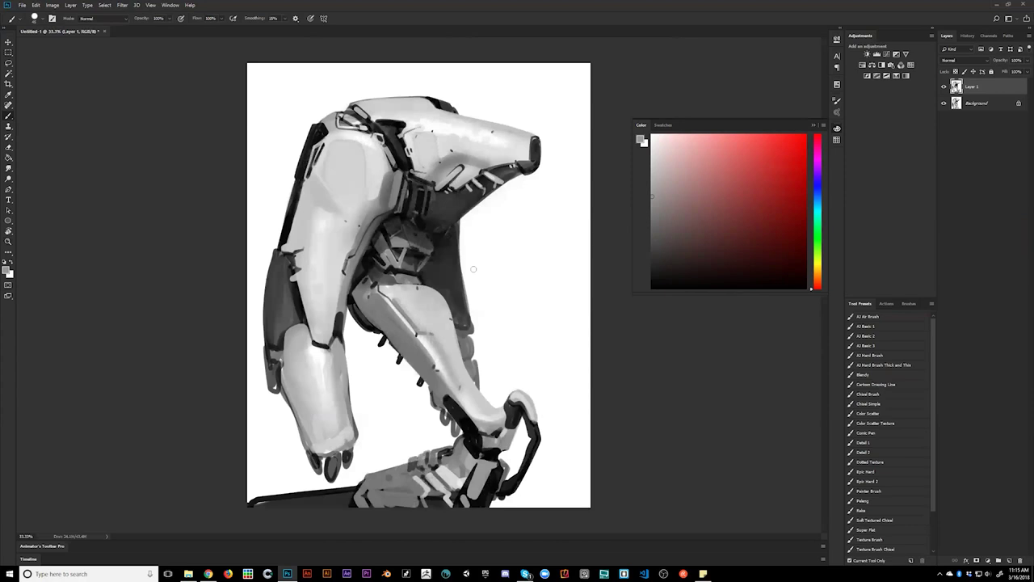
Step: Repaint the cheek armour above the jaw with light greys sampled from the head, and mirror the canvas to check it
alt+click(468, 192)
drag(456, 167, 471, 162)
alt+click(477, 173)
drag(464, 155, 487, 169)
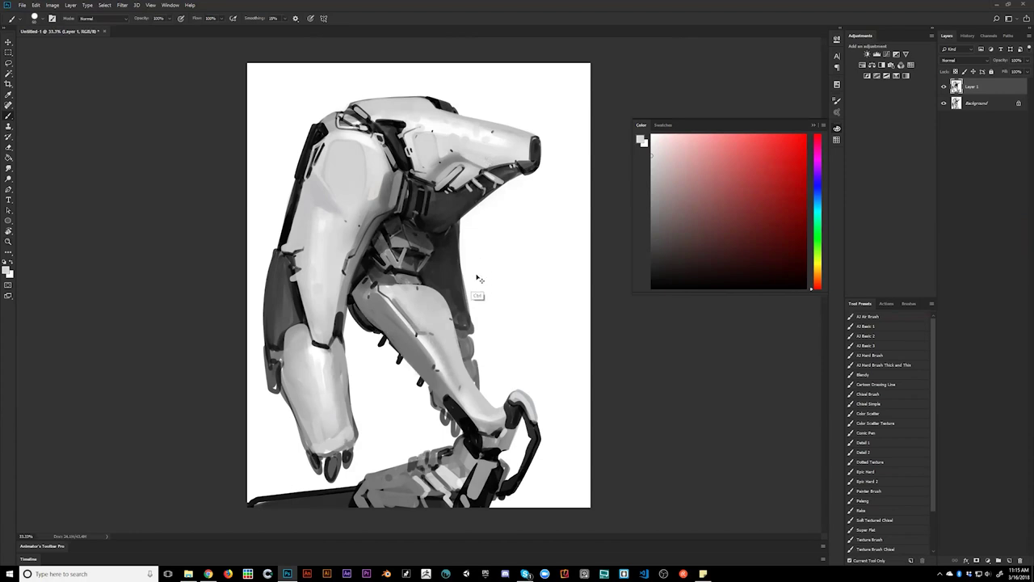
key(ctrl+f)
Step: Add a small black detail mark near the upper arm's inner edge with a smaller brush, and check it on the mirrored canvas
key(d)
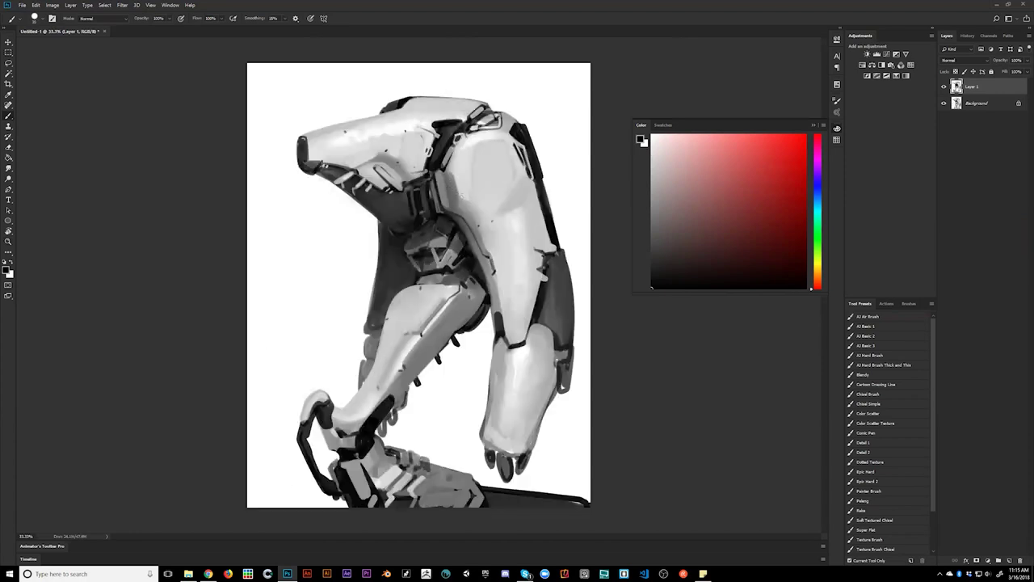
key([)
key(z)
alt+click(495, 246)
click(492, 286)
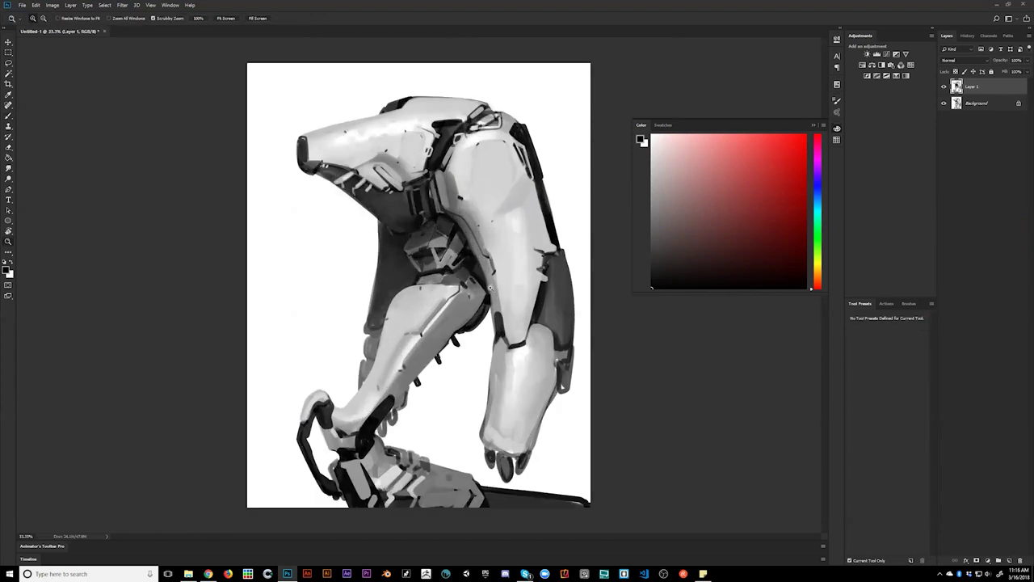
key(ctrl+f)
Step: Touch up the upper arm's inner plating with light greys sampled from it, and restore the default black and white colours
alt+click(371, 216)
key(bracketright)
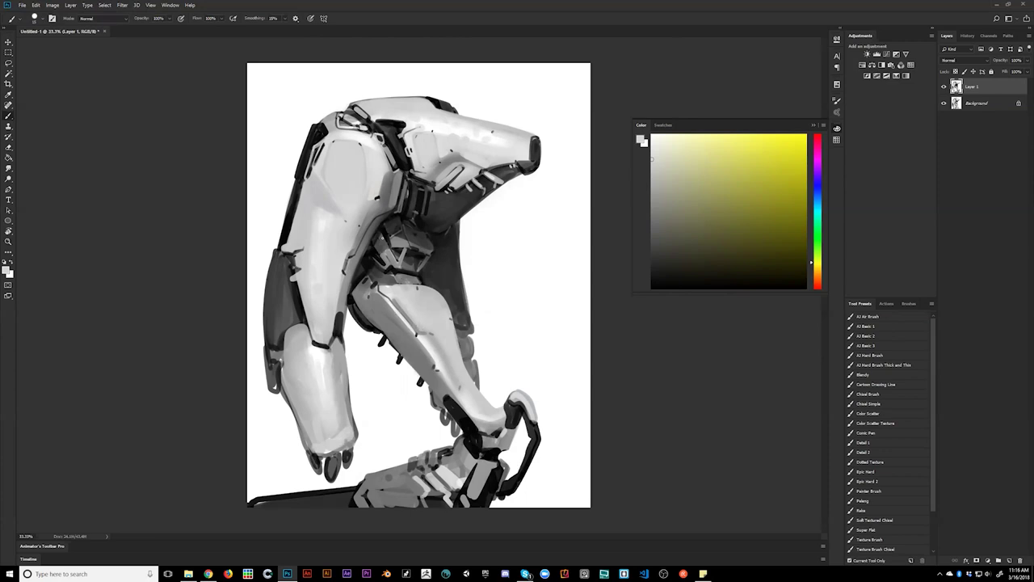
alt+click(369, 218)
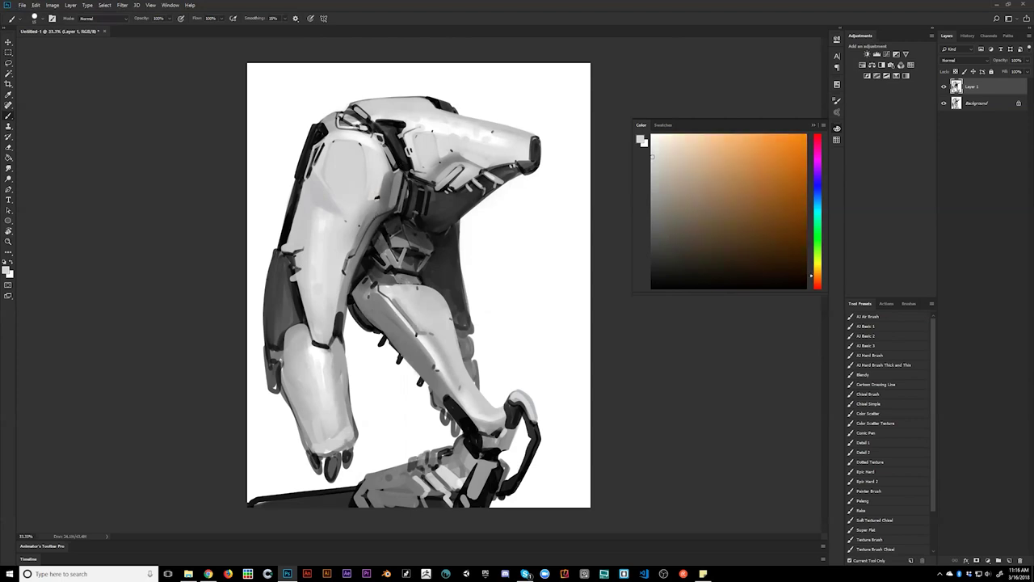
key(d)
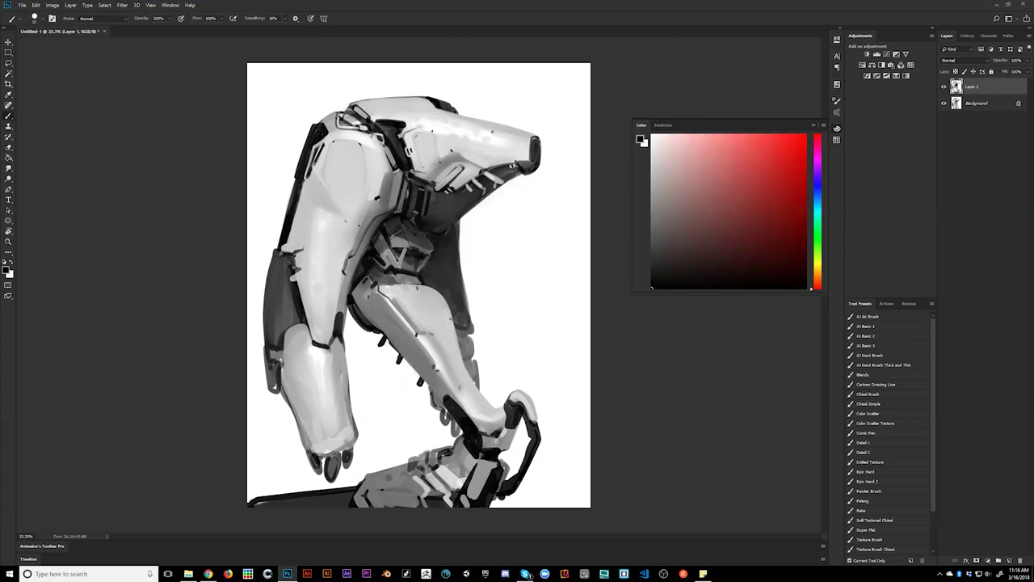
Step: Examine the whole creature full screen against black without the interface, and return to the standard view
key(f)
key(f)
drag(655, 387, 603, 396)
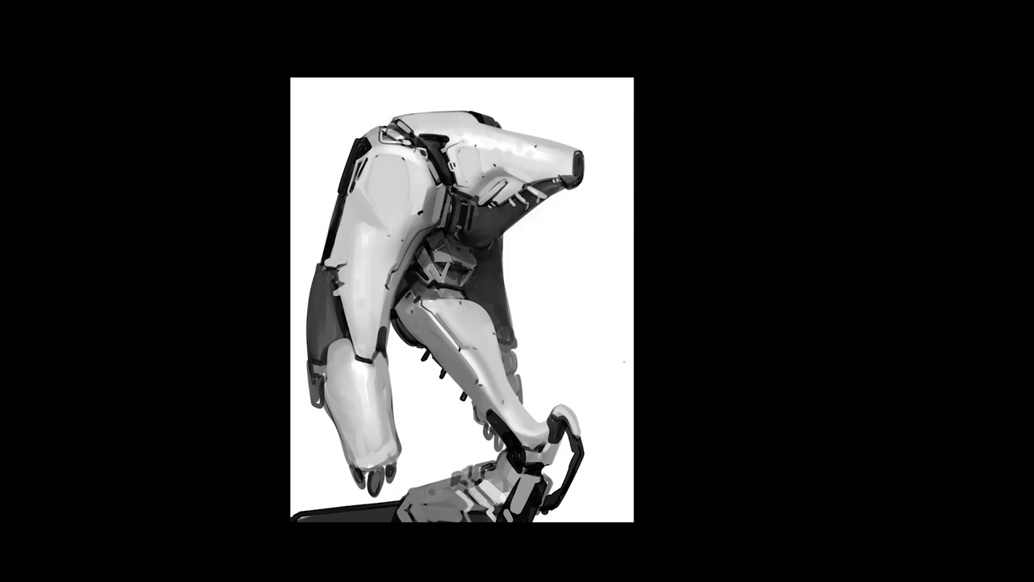
key(f)
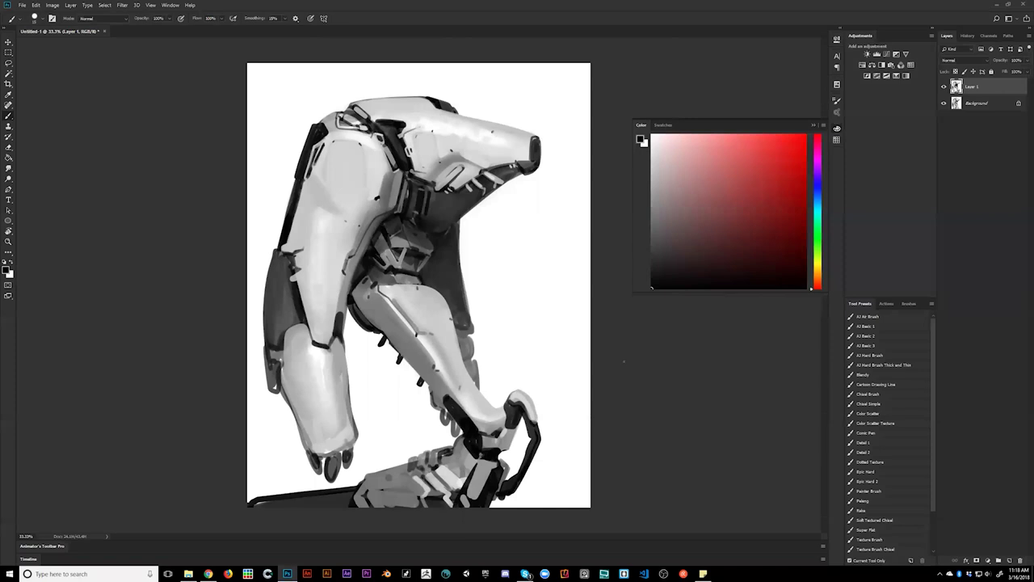